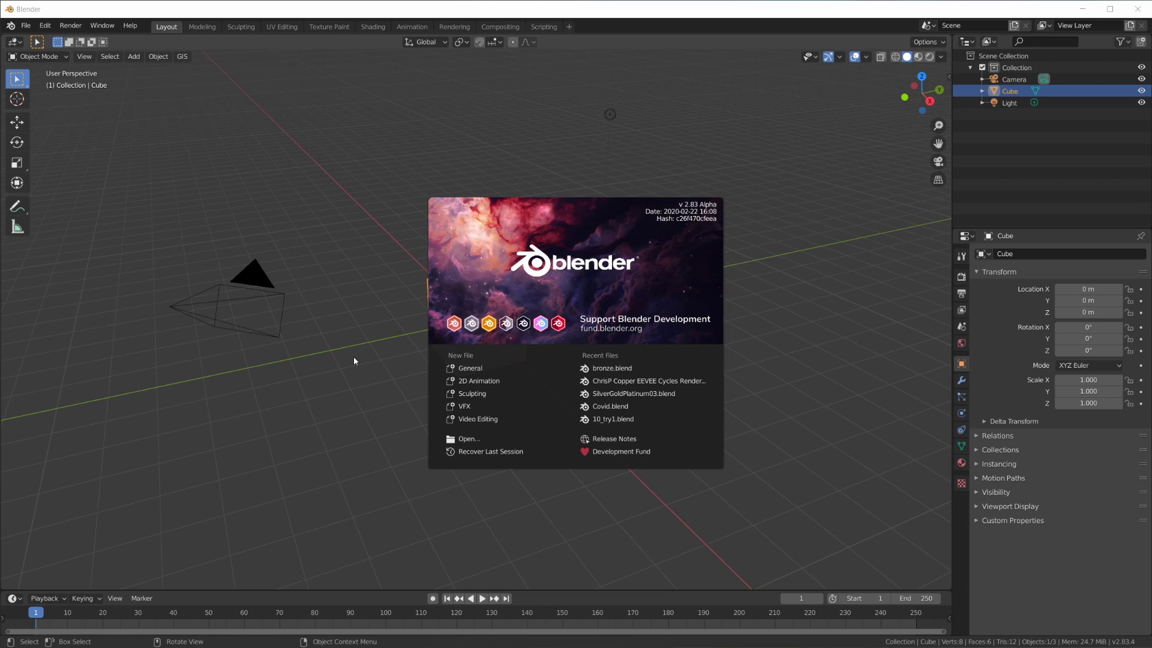
Close the startup splash screen to reveal the default cube, camera and light scene
left_click(190, 457)
Split the 3D view into two stacked areas and make the lower one an Animation Nodes editor
left_click_drag(9, 589, 18, 256)
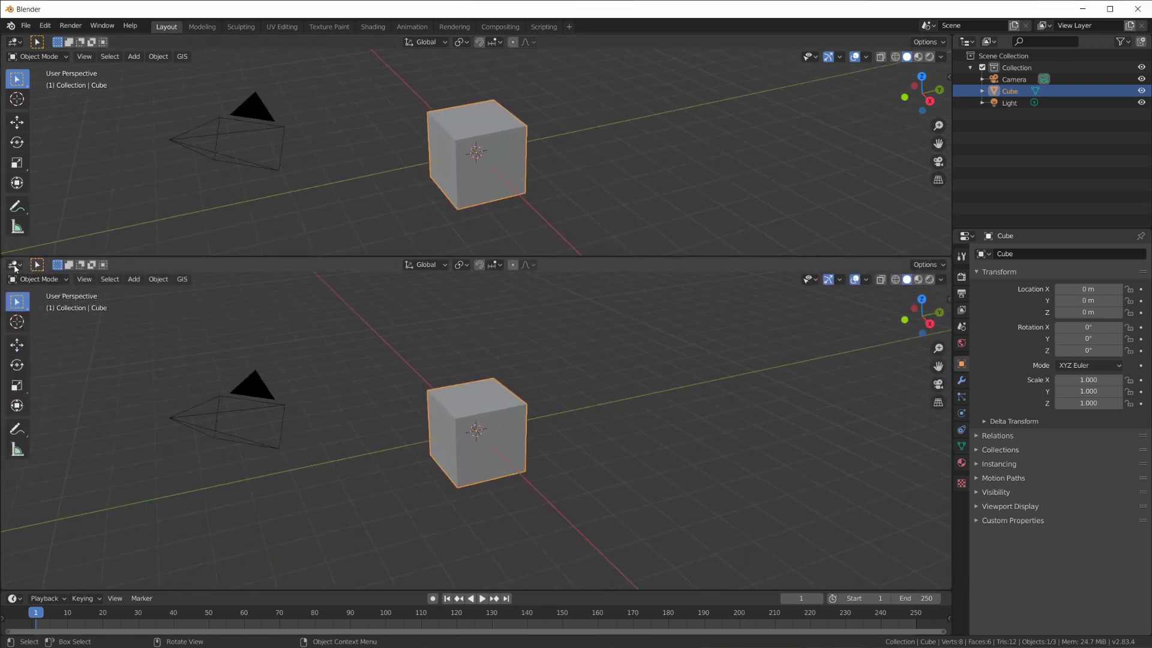
left_click(14, 264)
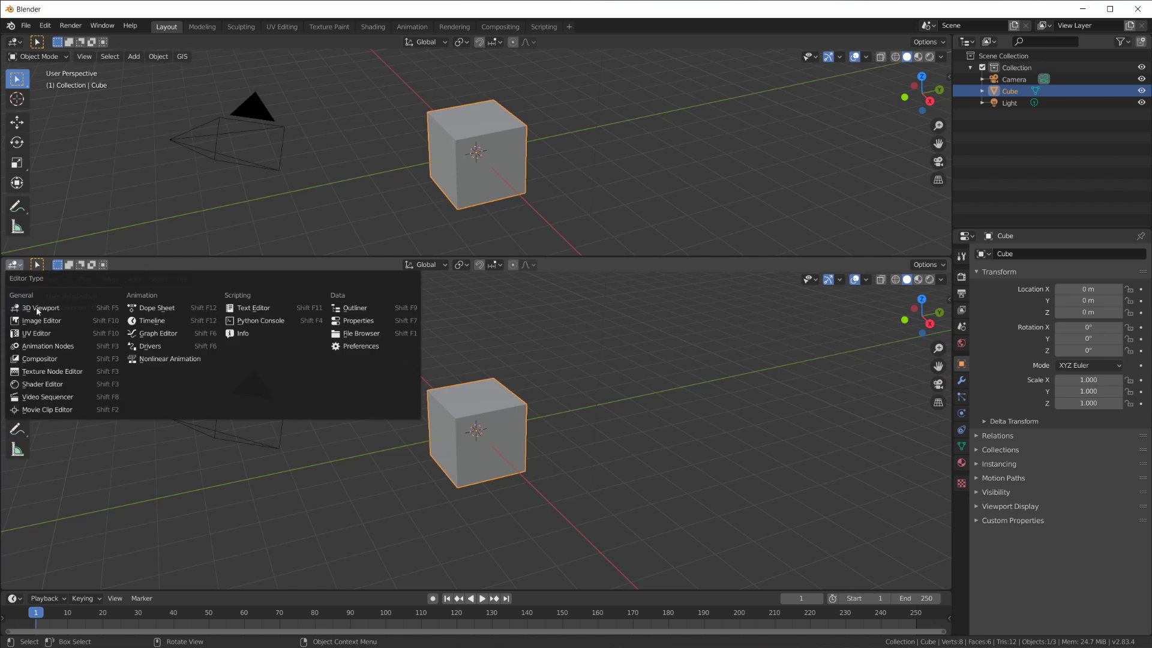
left_click(66, 347)
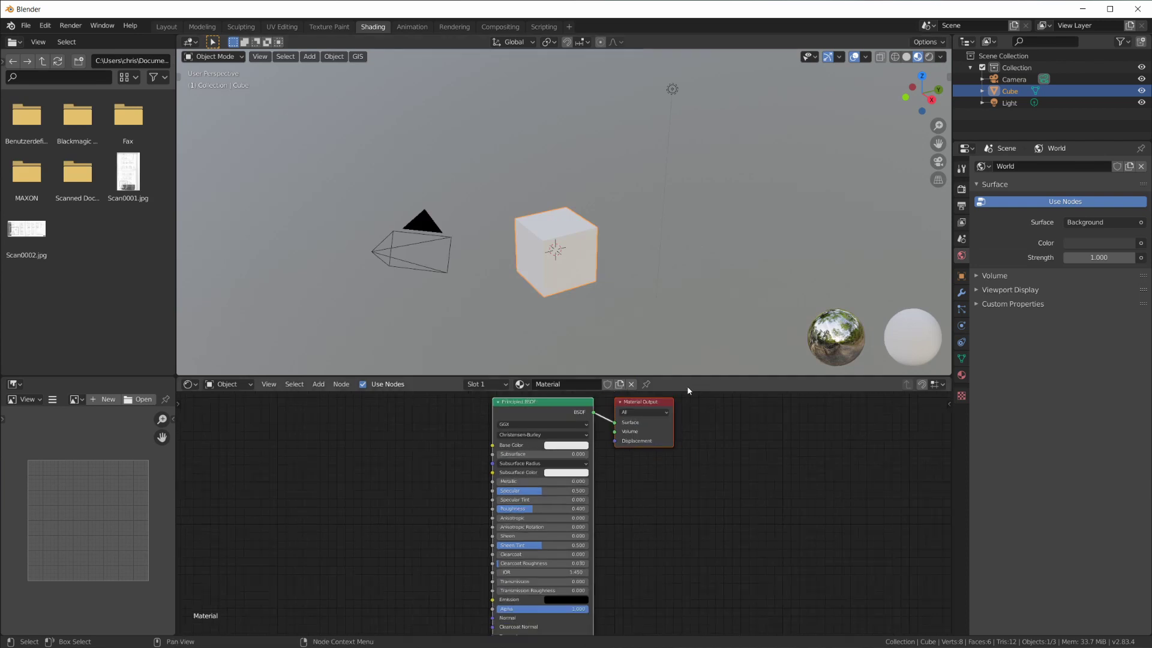
Enlarge the shader editor and spread Principled BSDF left and Material Output right
left_click_drag(688, 377, 688, 216)
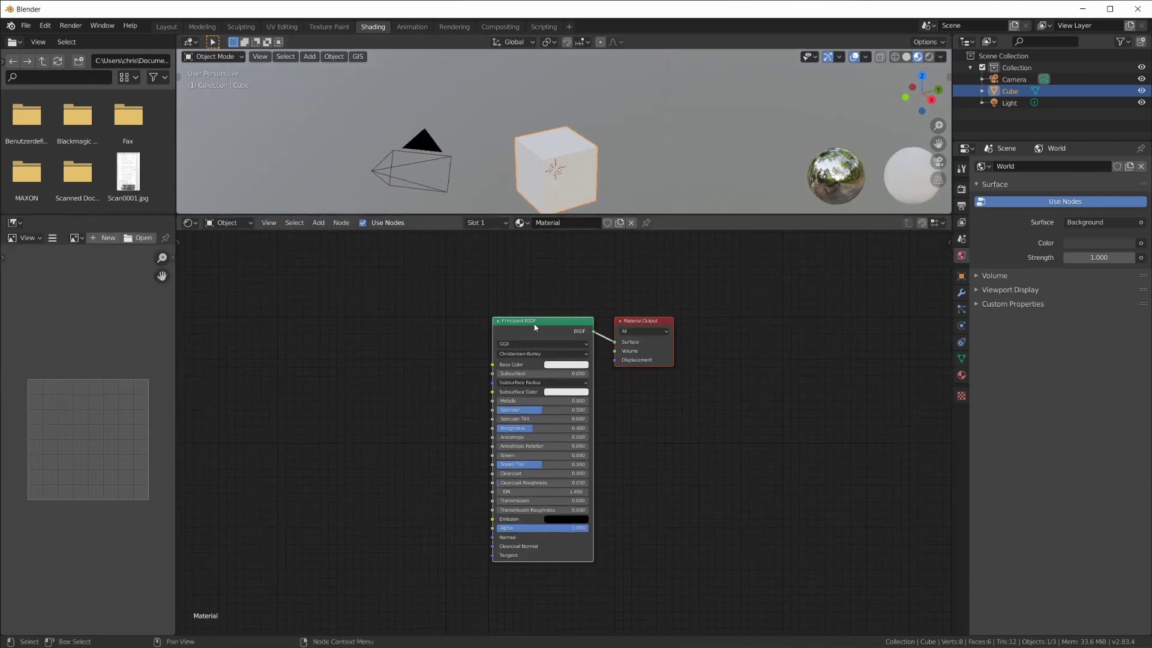
left_click_drag(538, 323, 452, 307)
left_click_drag(642, 322, 781, 359)
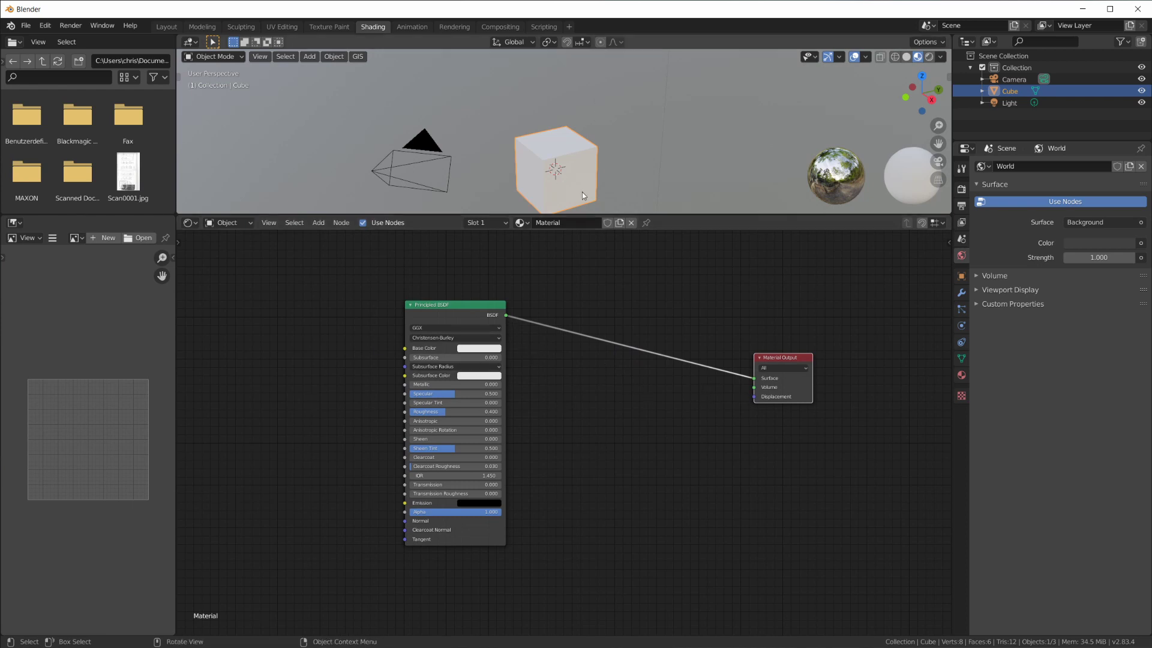
Enable compositor Use Nodes, pull Render Layers left and Composite right, then return to Layout
left_click(454, 26)
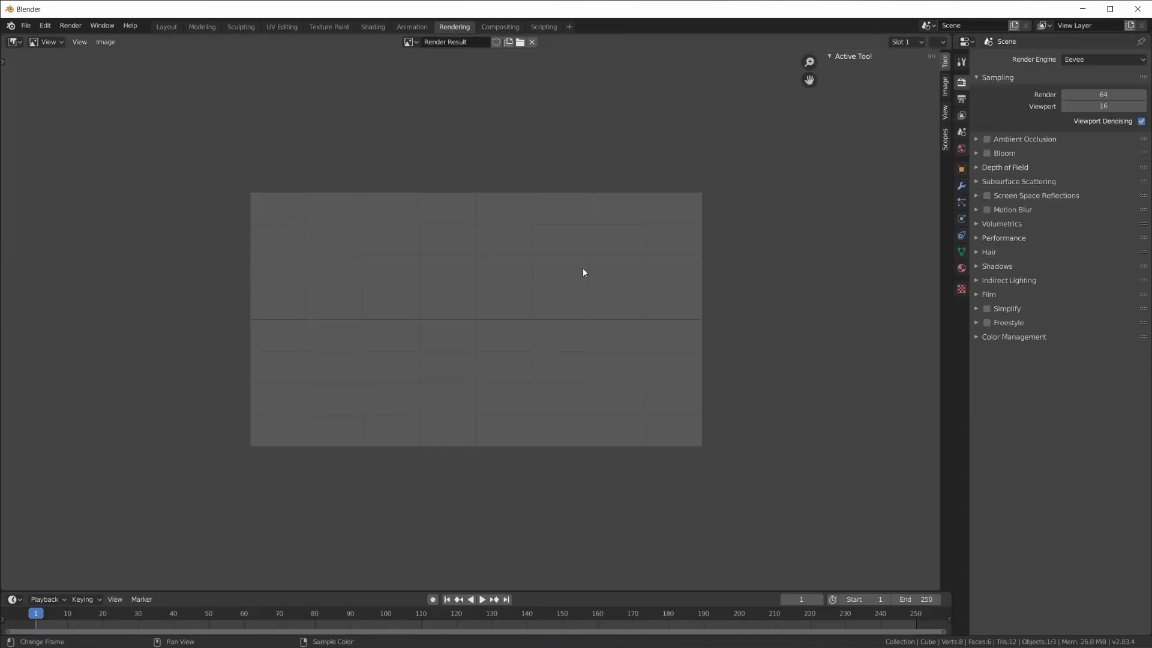
left_click(500, 26)
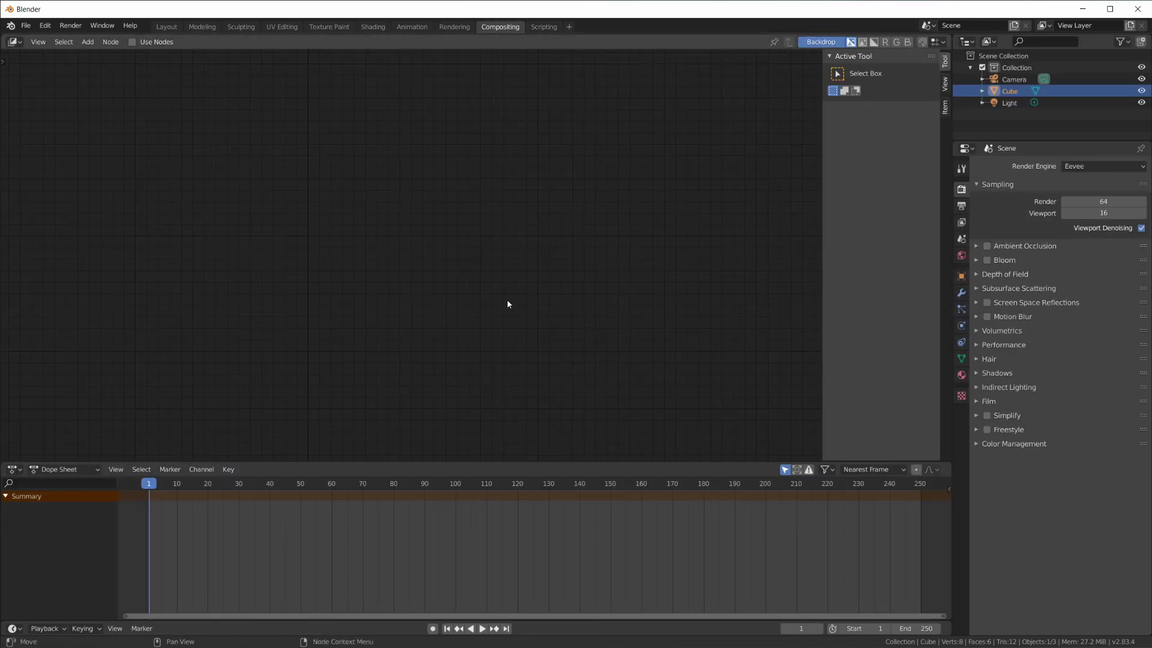
left_click(152, 43)
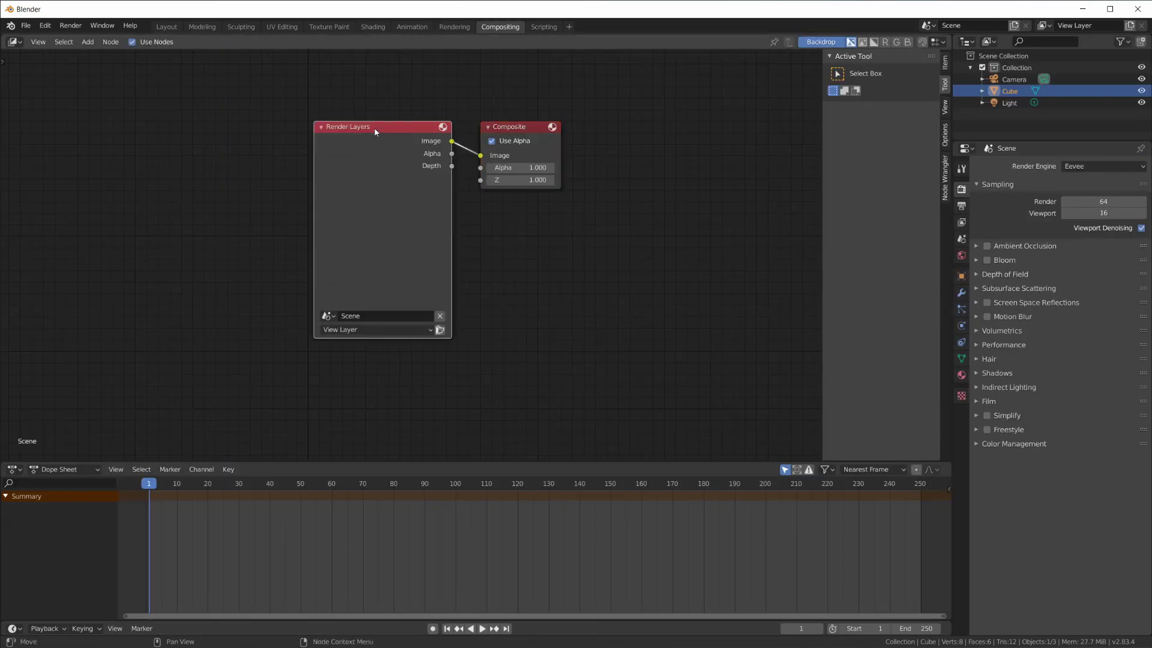
left_click_drag(375, 131, 237, 148)
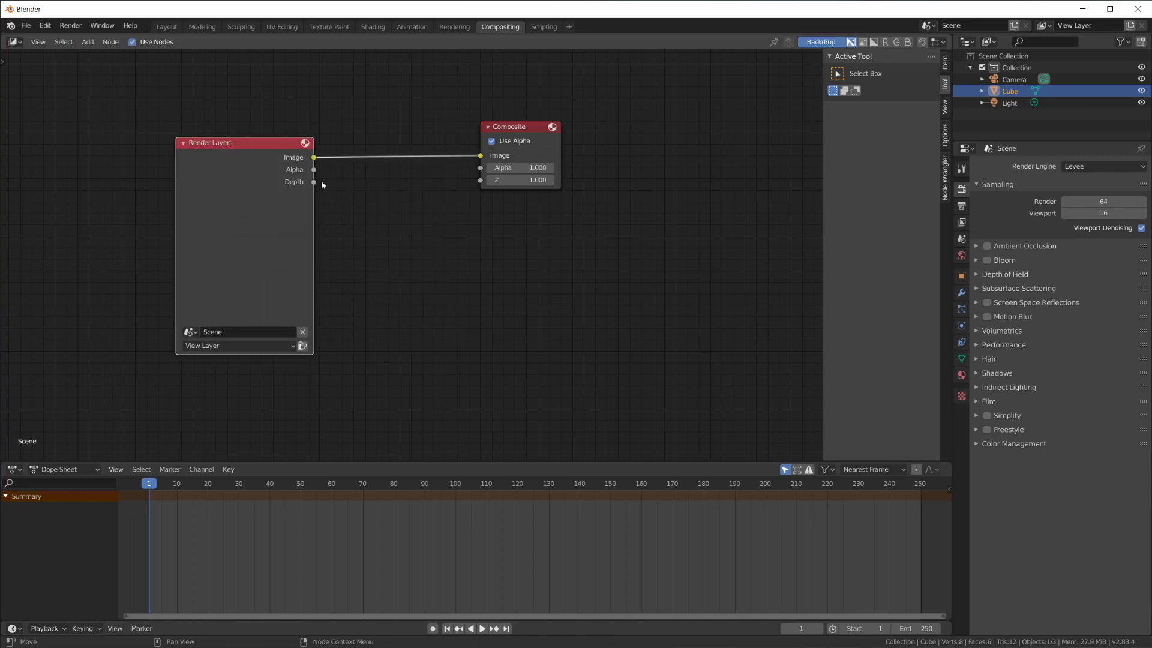
left_click_drag(508, 127, 684, 170)
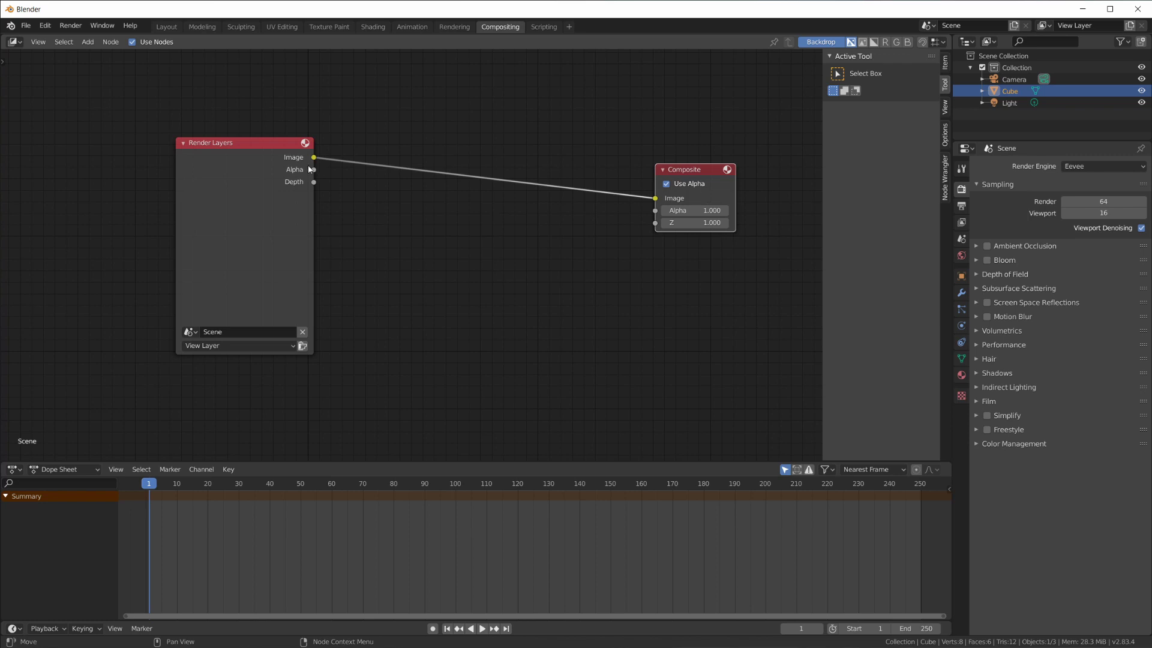
left_click_drag(672, 203, 680, 215)
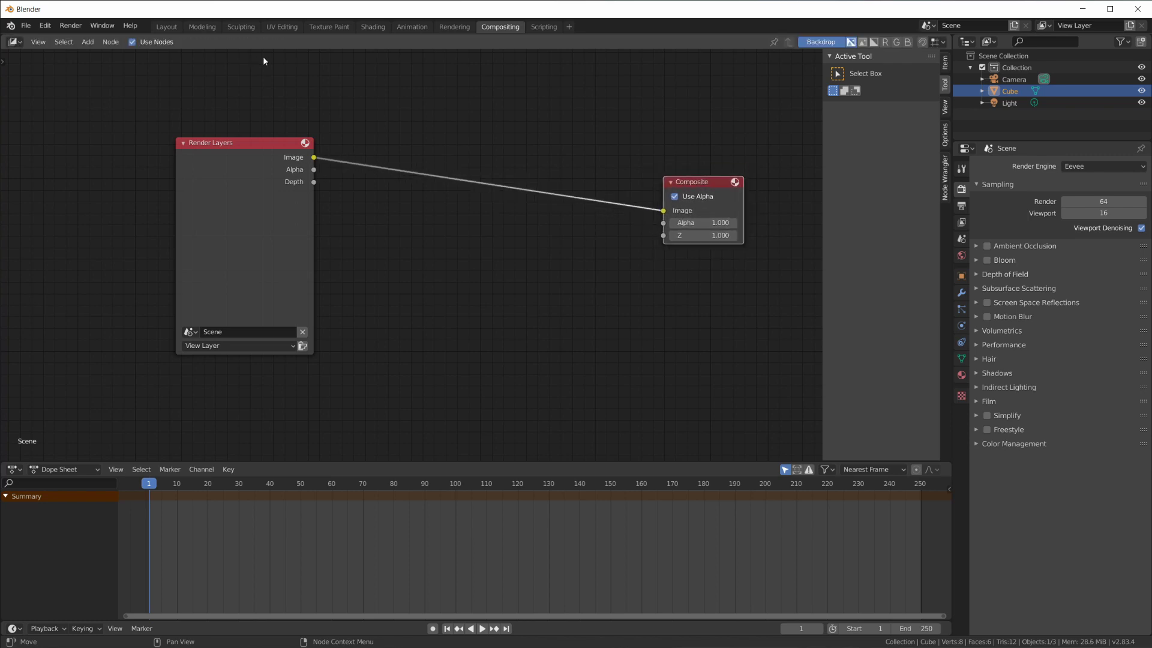
left_click(164, 26)
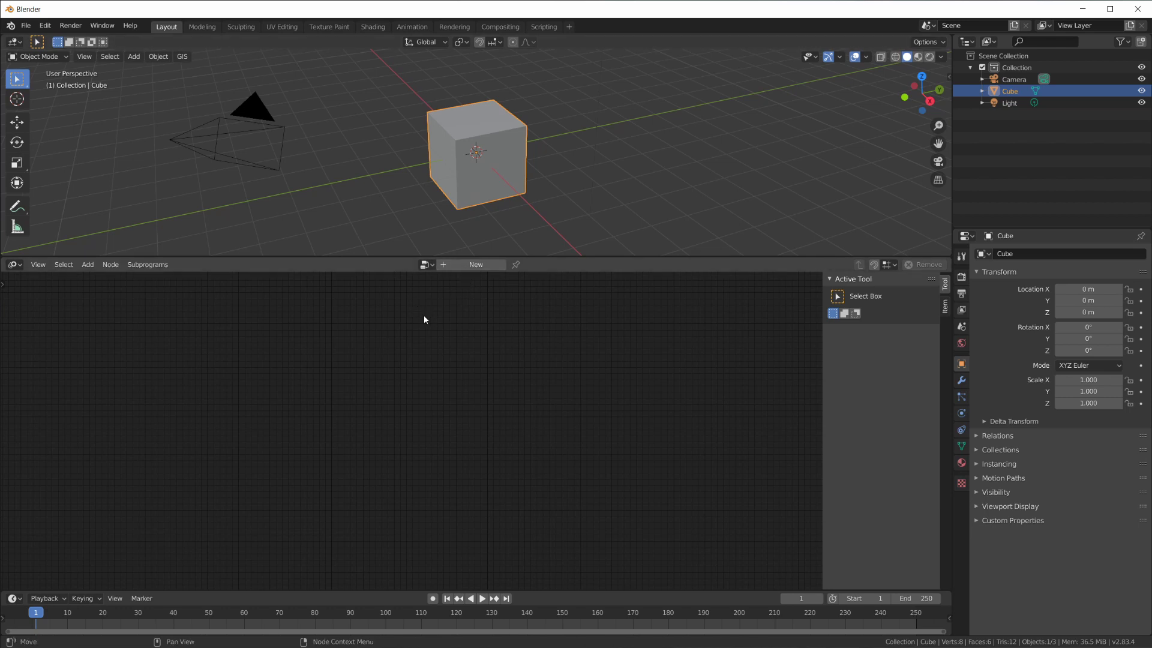
Create a new Animation Nodes tree and browse the Shift+A add-node menu categories
left_click(466, 267)
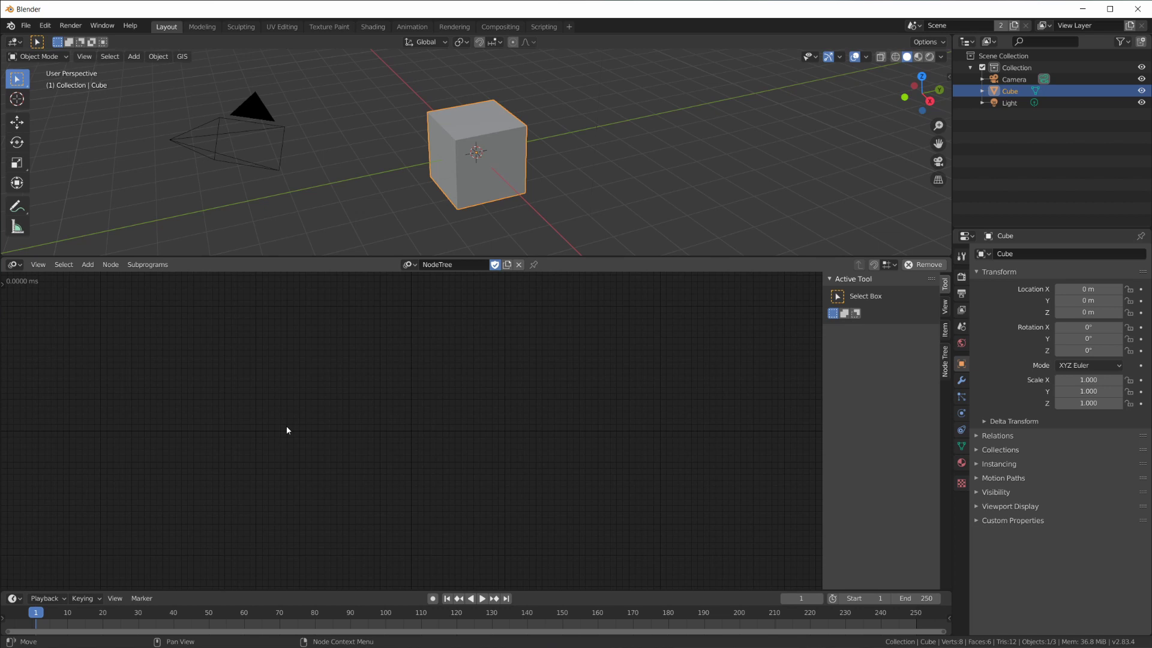
key("shift+a")
mouse_move(376, 371)
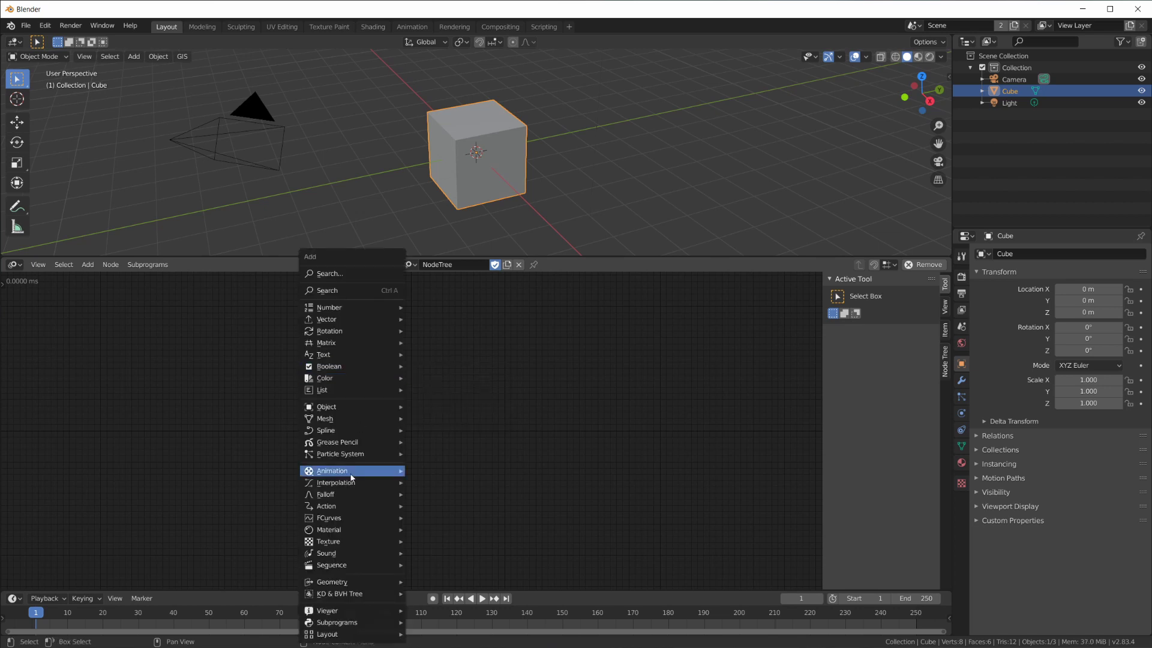
mouse_move(368, 302)
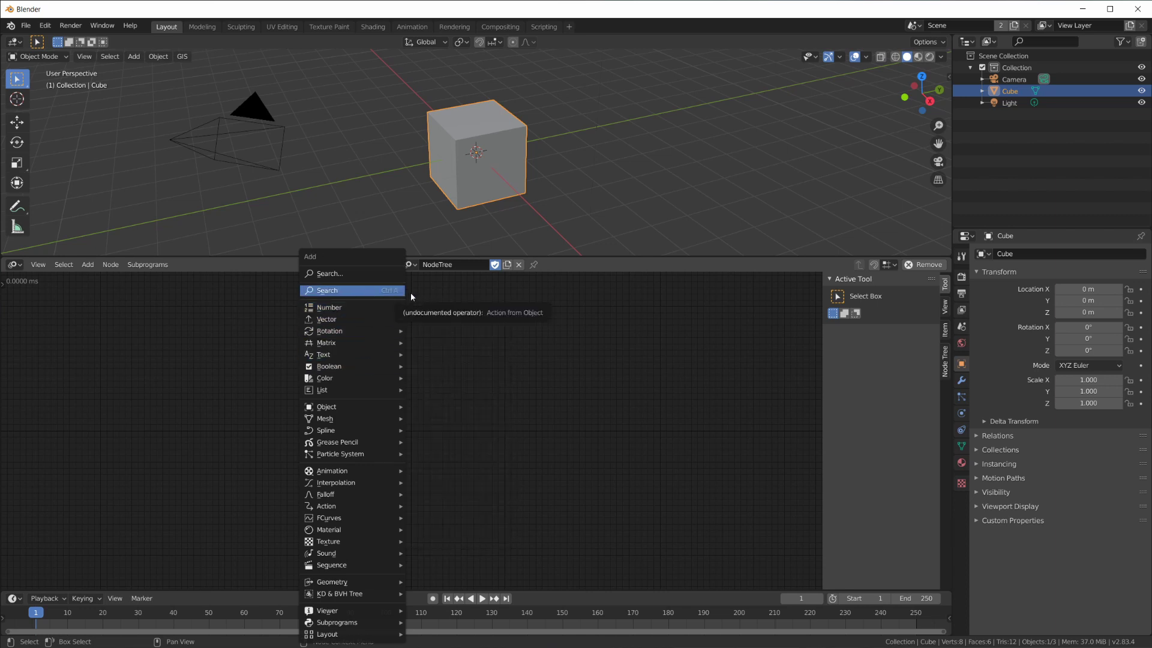
key("shift+a")
mouse_move(416, 333)
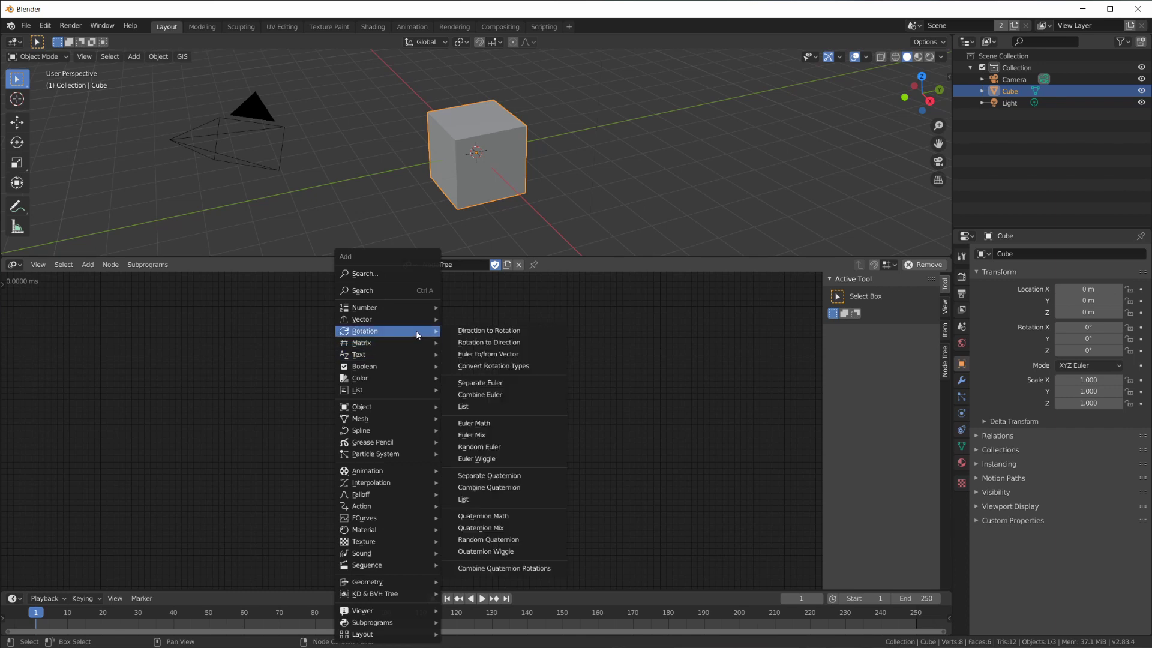
key("Escape")
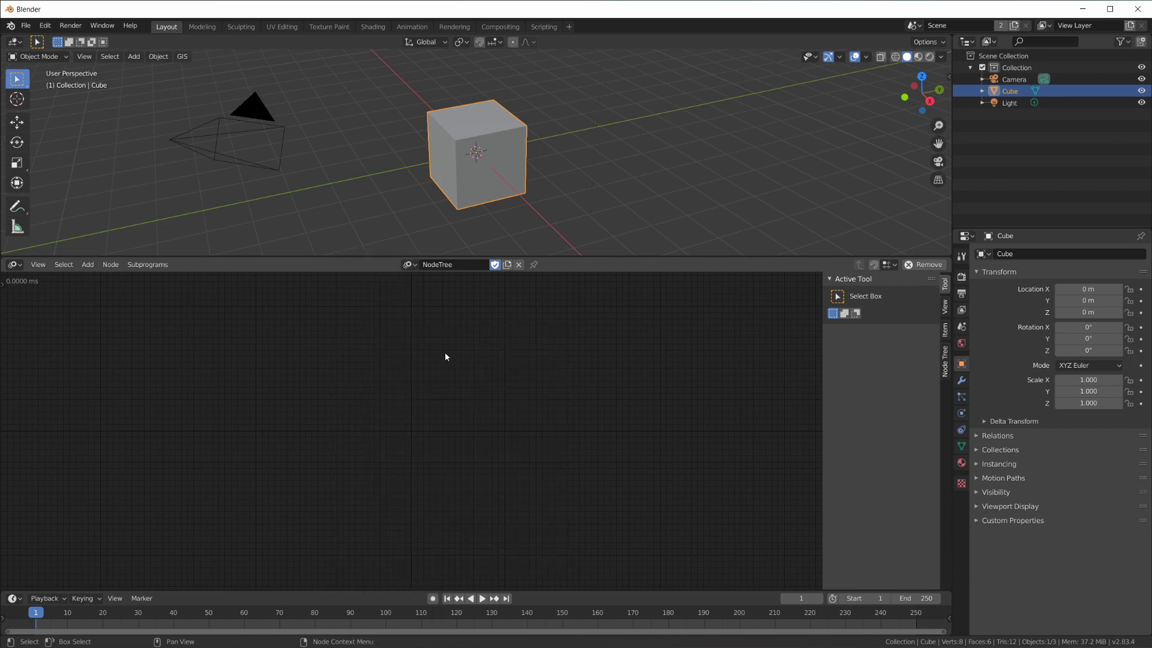
key("shift+a")
Add an Object Instancer node to the Animation Nodes tree
mouse_move(372, 407)
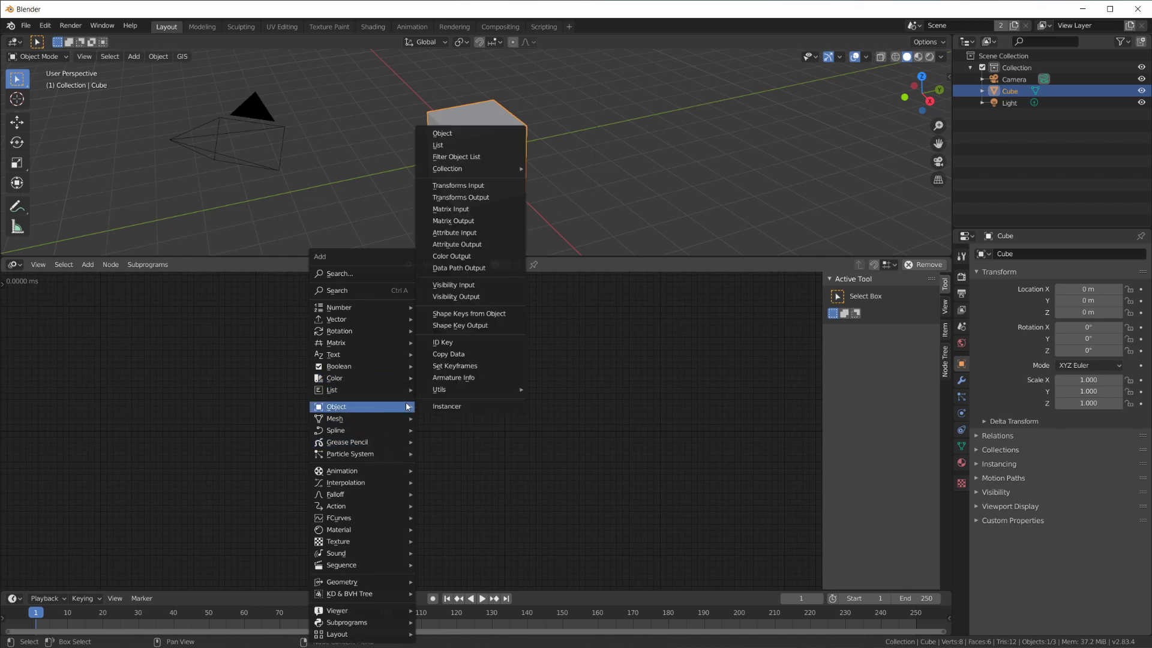
left_click(471, 408)
left_click(363, 390)
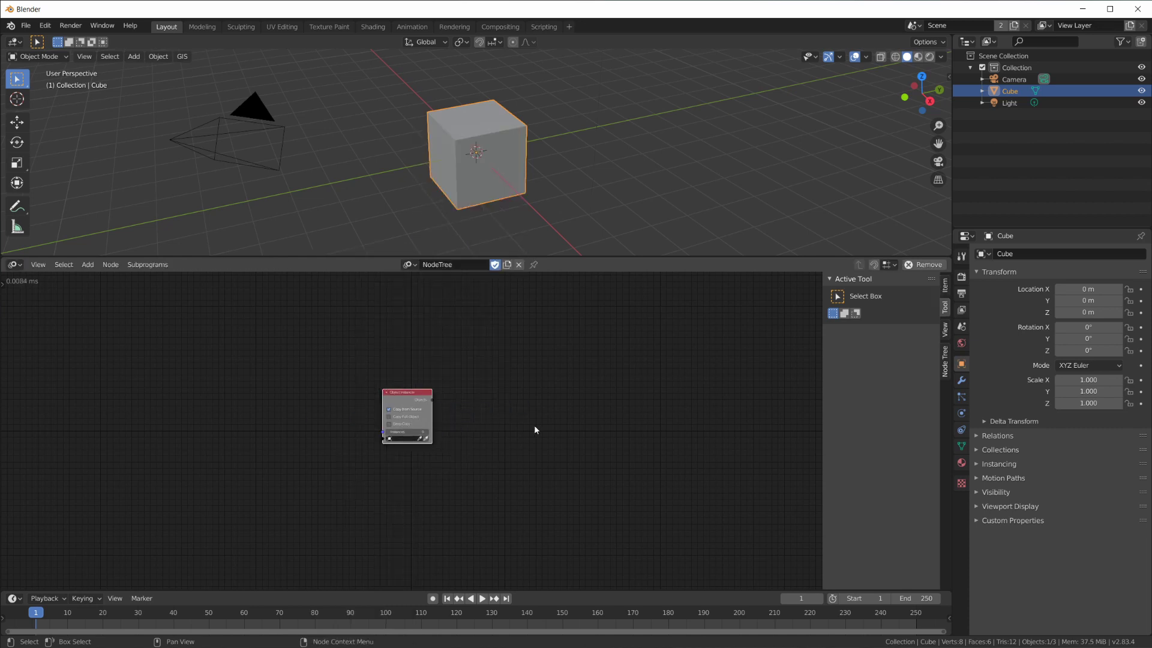
scroll(456, 432, "up", 5)
scroll(437, 471, "down", 2)
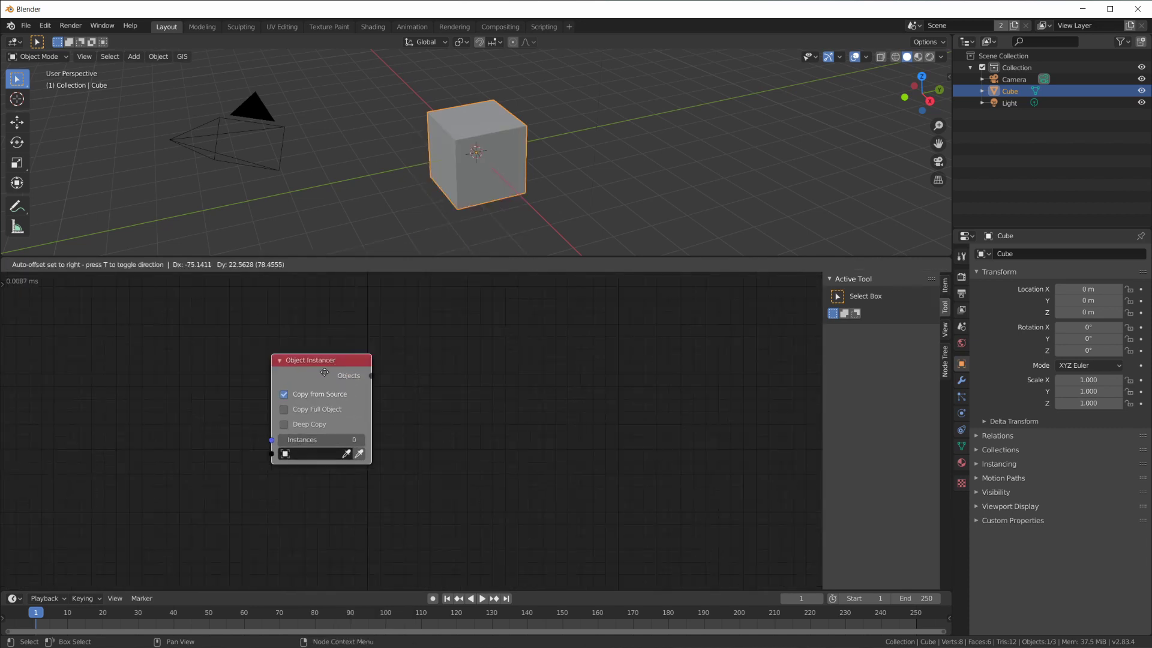
Add an Object Transforms Output with Location X, Y, Z, fed by the Instancer's Objects
key("shift+a")
mouse_move(545, 380)
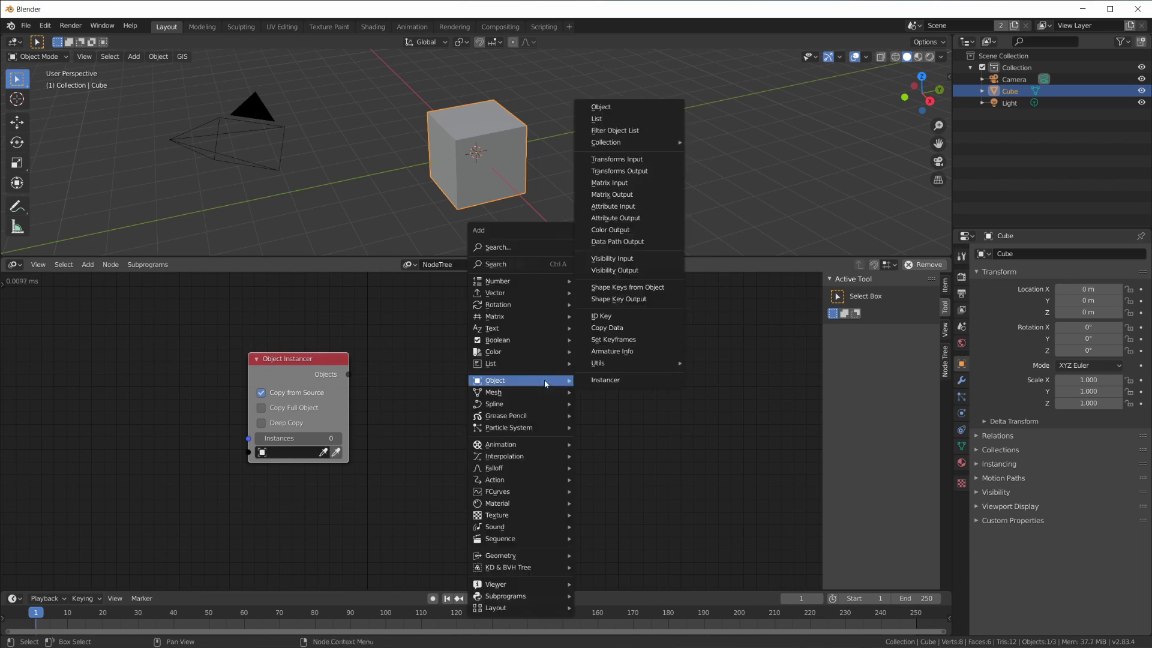
left_click(618, 171)
left_click(587, 391)
left_click_drag(587, 391, 642, 391)
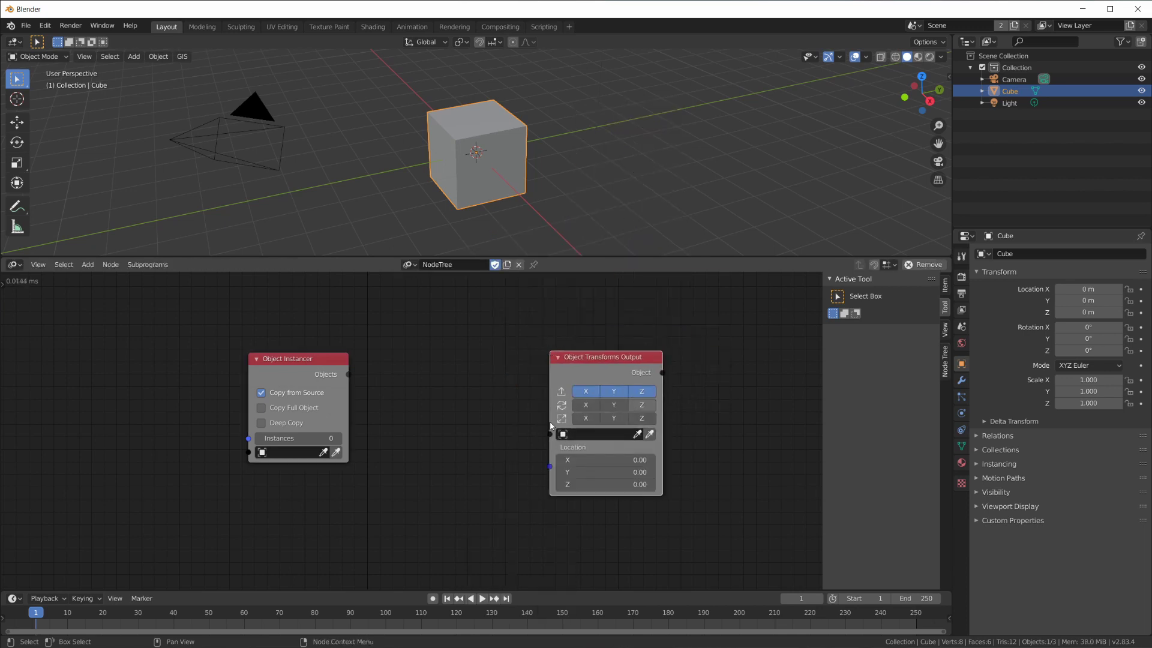
left_click_drag(550, 434, 349, 374)
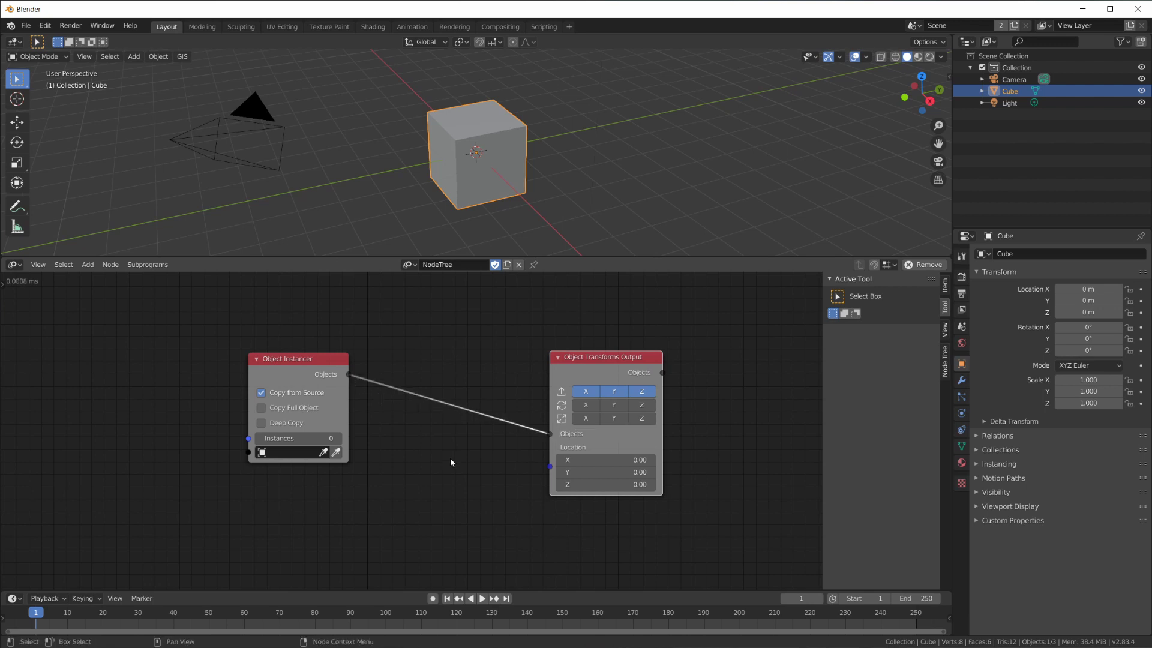
key("g")
left_click(271, 367)
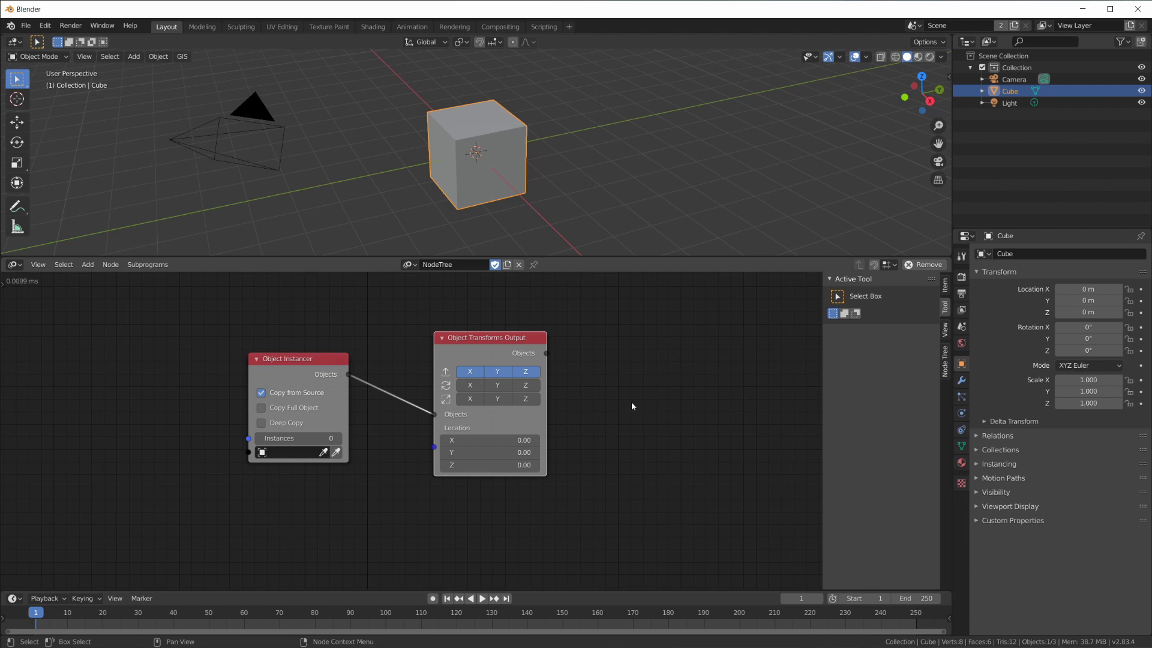
Bring up the add-node menu again to look for the next node
key("shift+a")
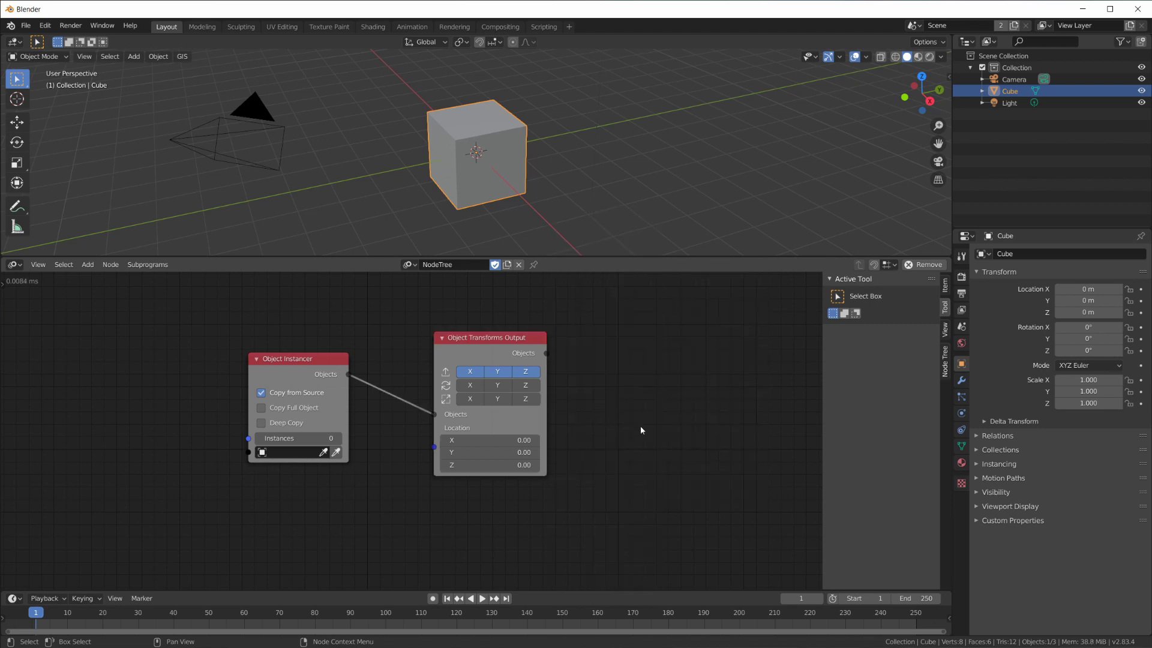
scroll(585, 379, "up", 2)
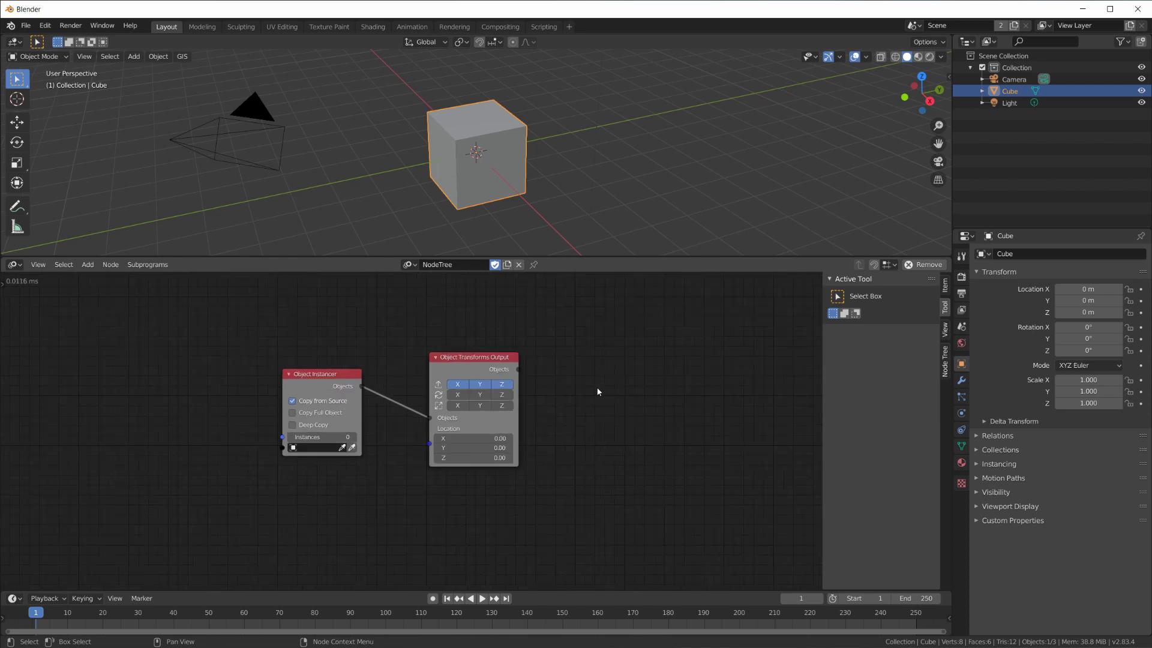
scroll(614, 379, "down", 1)
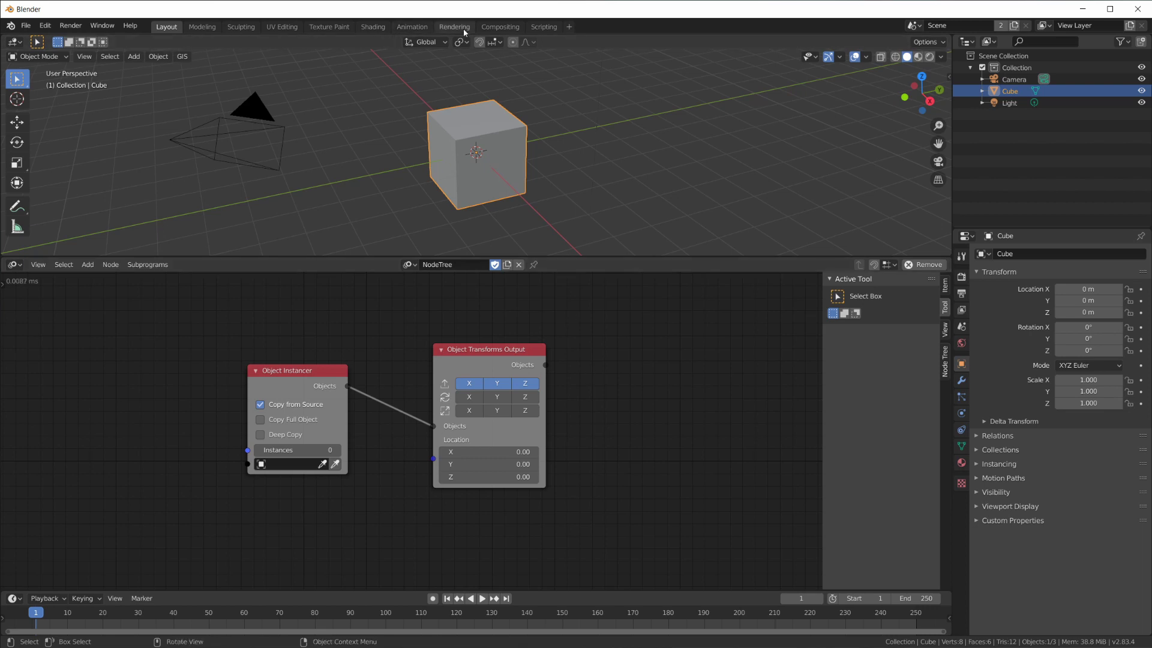
In Shading, set the render engine to Cycles and view through the scene camera
left_click(373, 27)
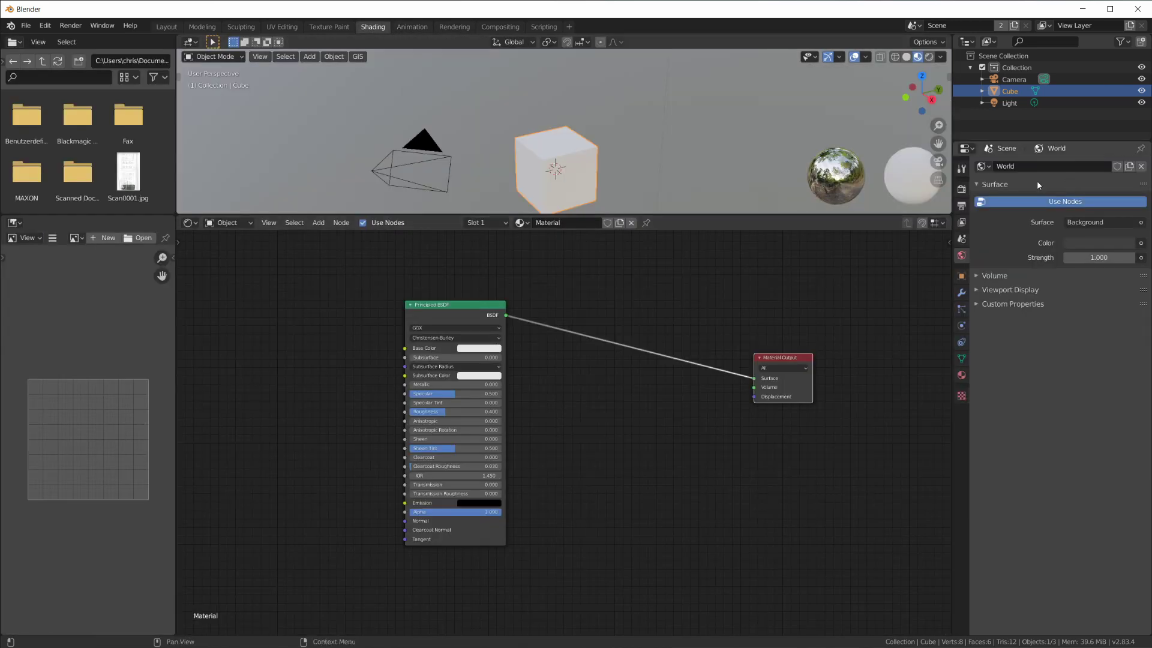
left_click(961, 188)
left_click(1090, 167)
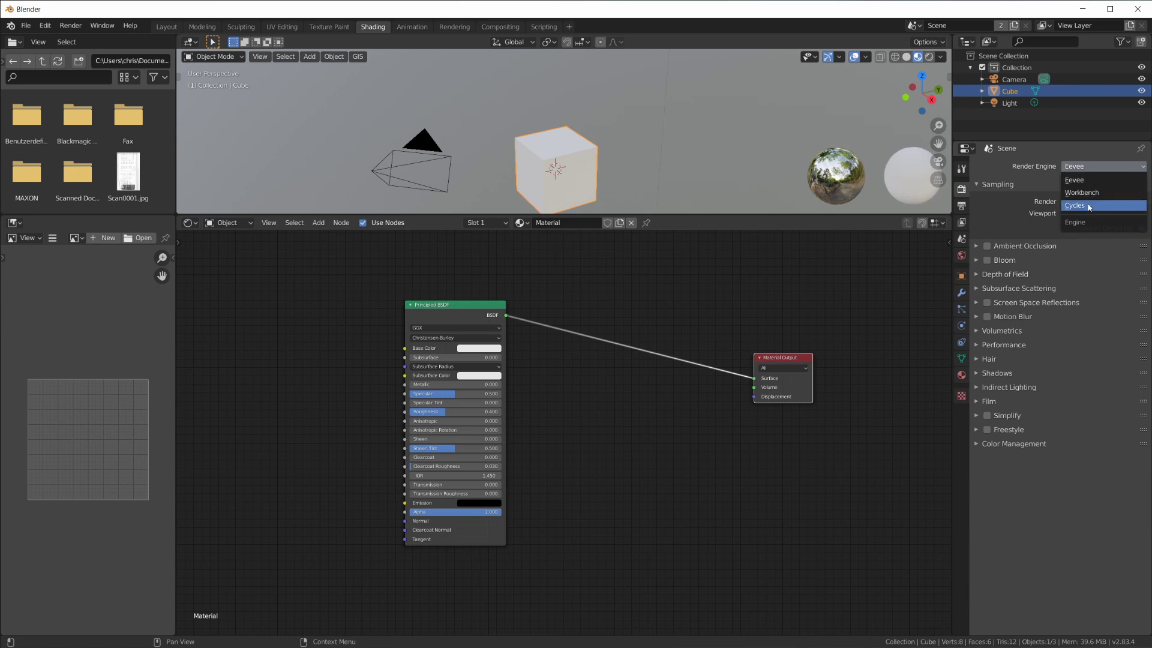
key("Return")
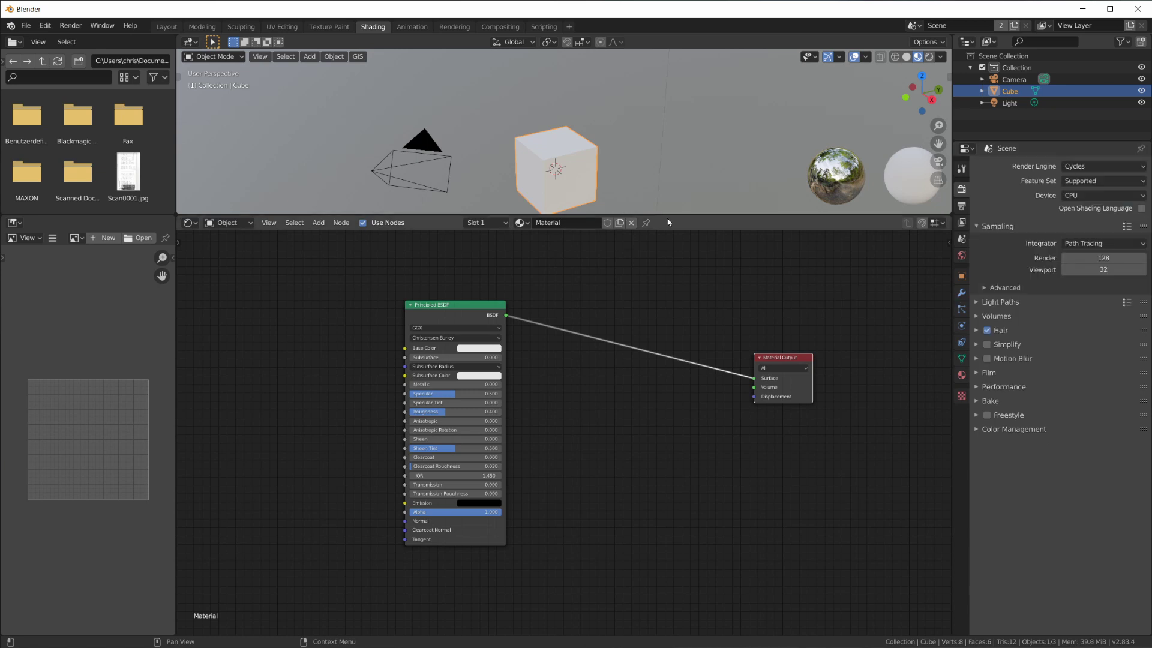
left_click_drag(668, 217, 666, 321)
key("KP_0")
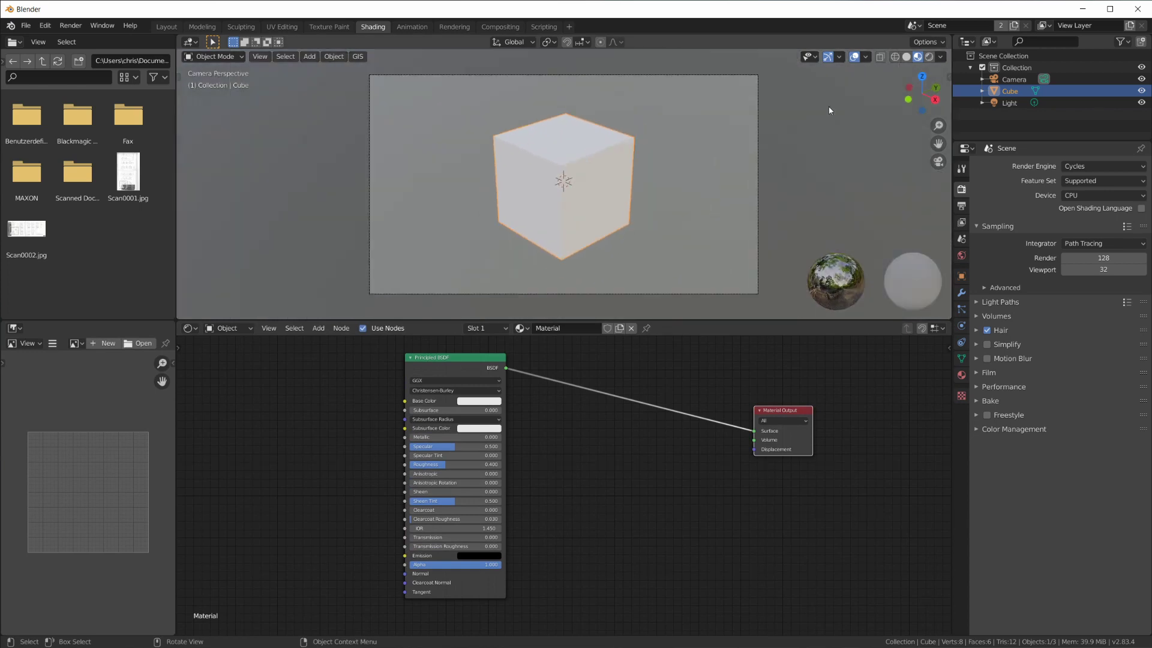
Set the render device to GPU Compute, preview rendered shading, and shift Principled BSDF right
left_click(1074, 193)
left_click(1084, 197)
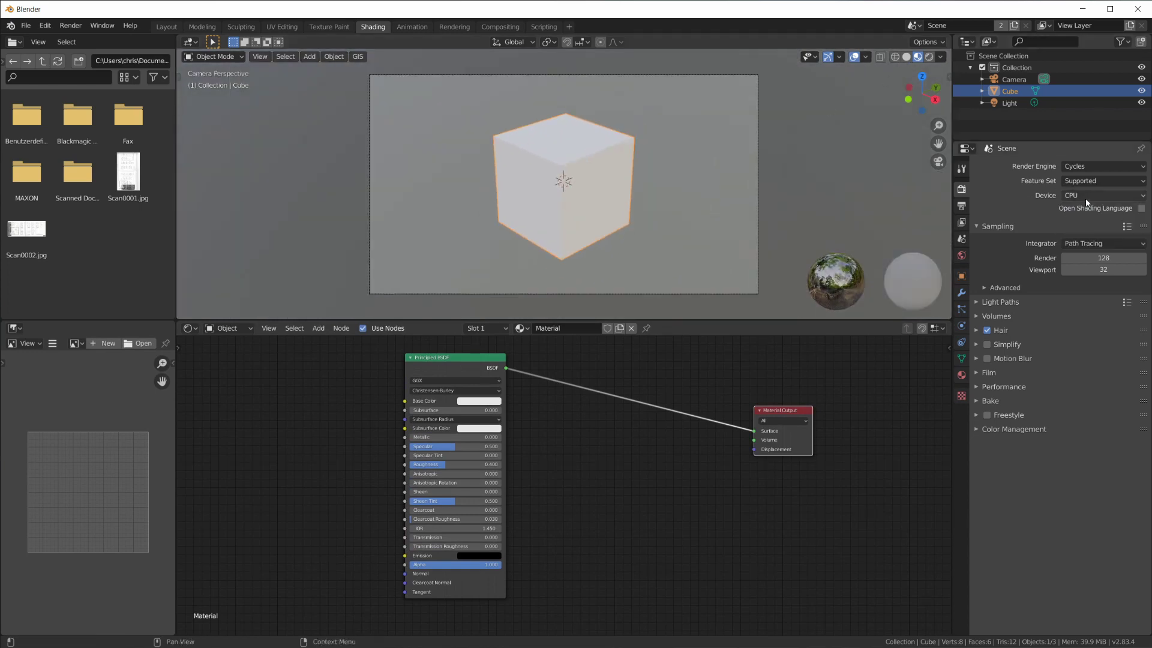
left_click(1087, 200)
left_click(1085, 226)
left_click(928, 56)
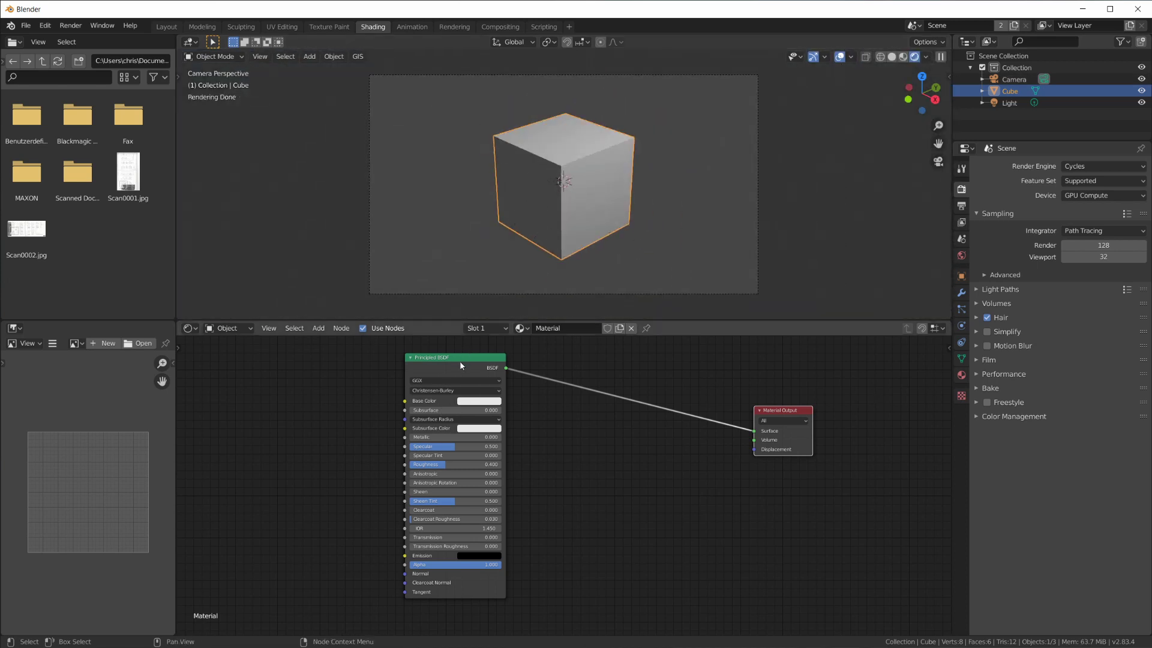
left_click_drag(460, 361, 599, 365)
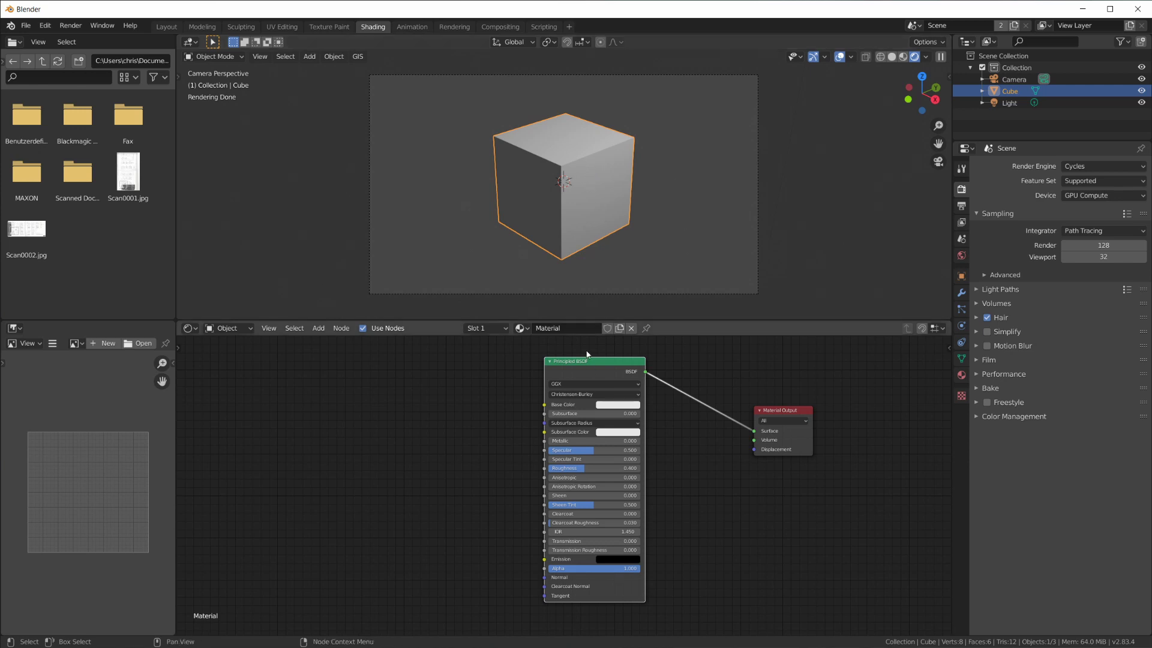
mouse_move(592, 360)
left_mouse_down()
mouse_move(558, 359)
mouse_move(579, 357)
left_mouse_up()
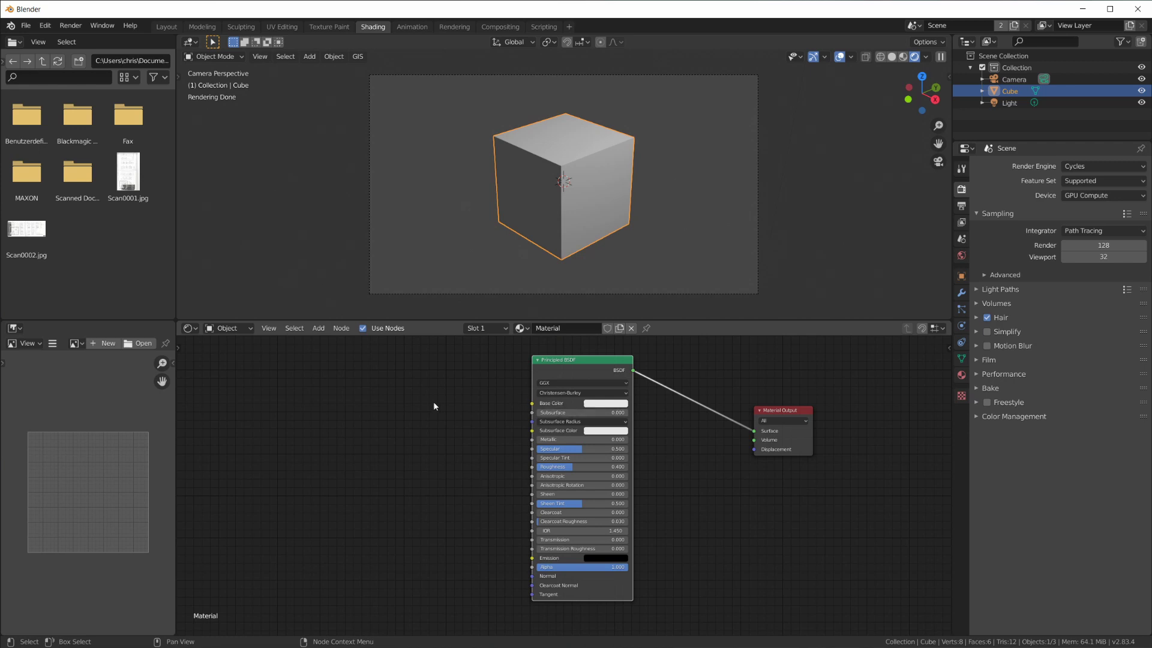
Add a Texture Coordinate, Mapping and Image Texture chain to Principled BSDF with Ctrl+T
left_click_drag(587, 363, 629, 365)
key("ctrl+t")
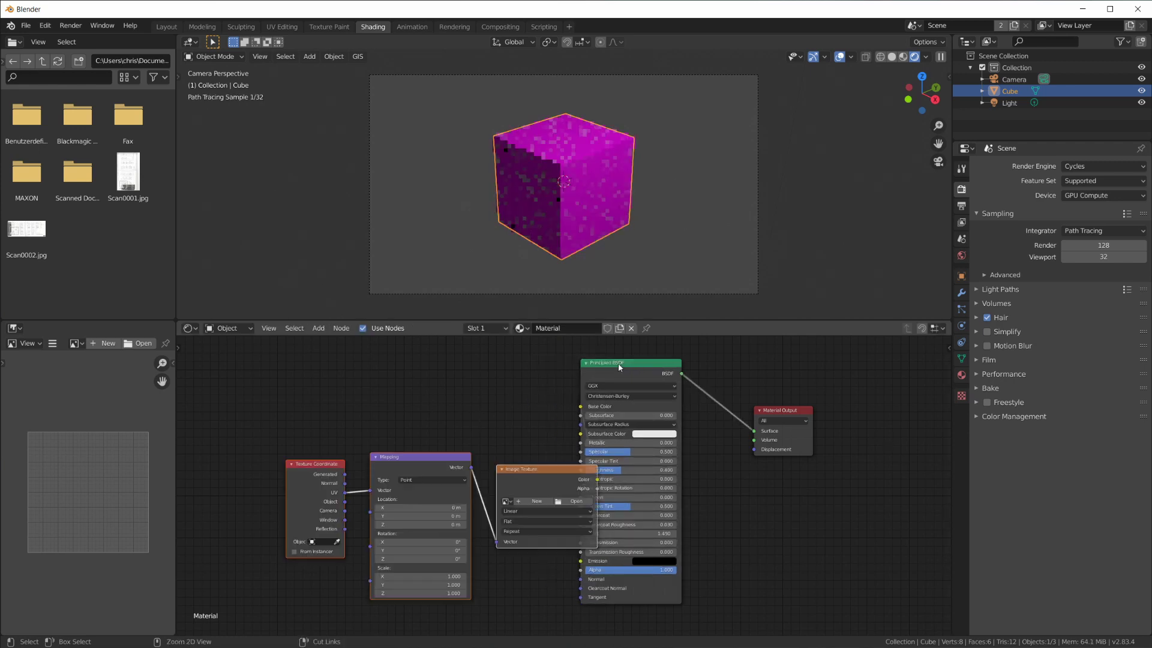
left_click(498, 445)
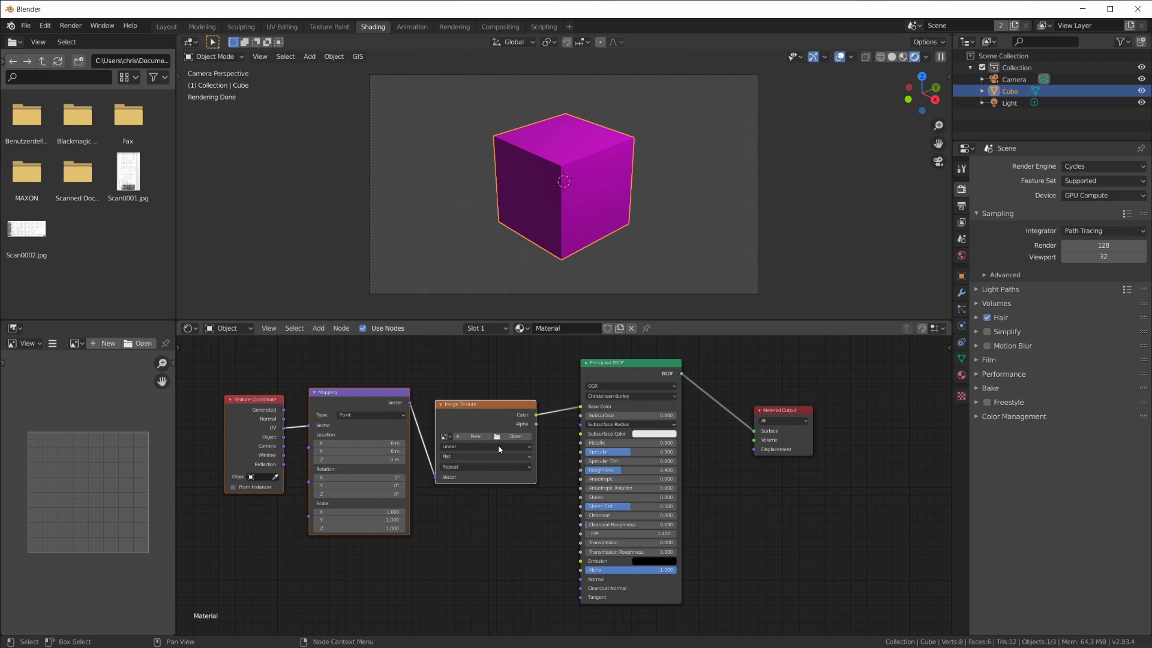
left_click_drag(485, 403, 495, 411)
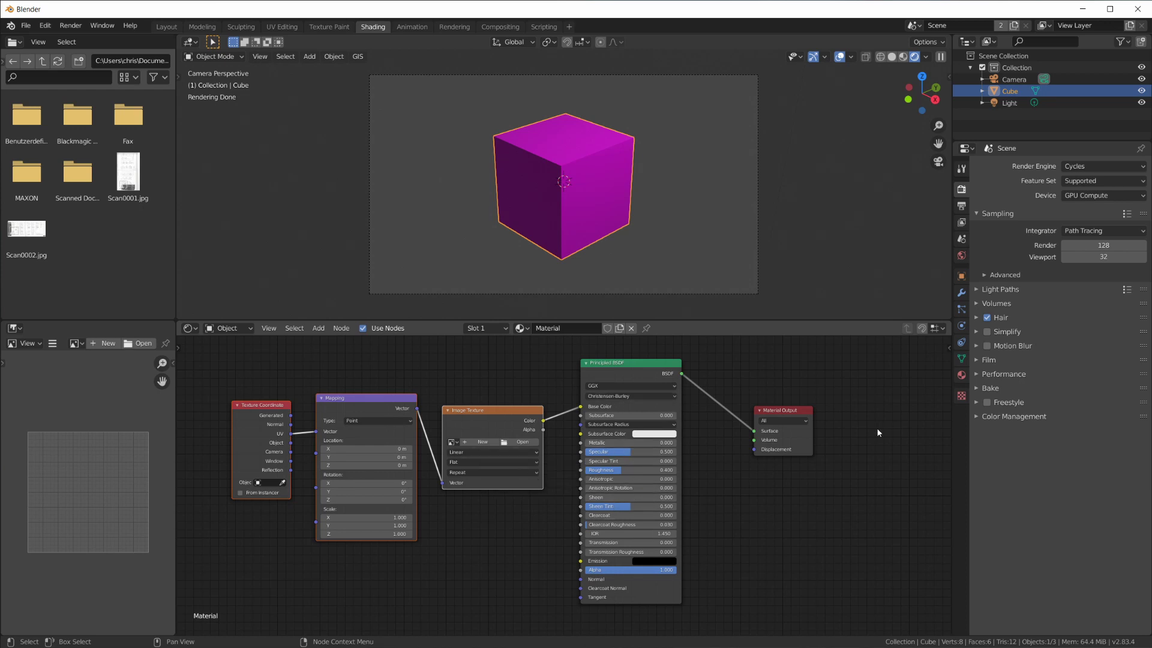
In Compositing, render the current frame with F12 and reposition Render Layers
left_click(505, 27)
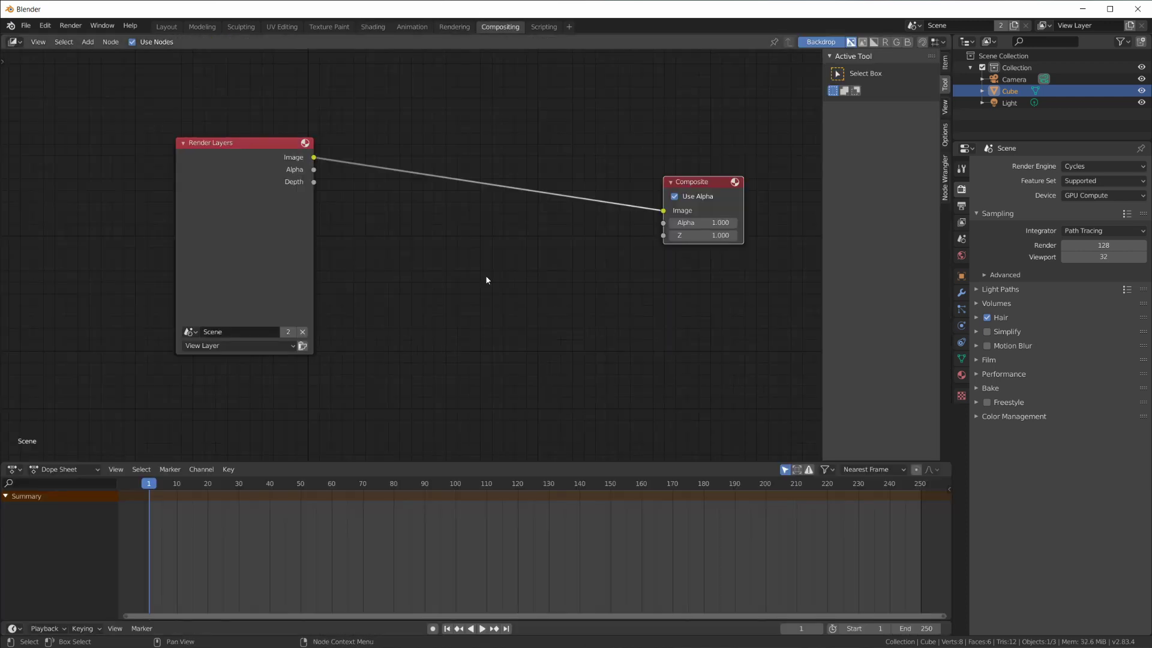
left_click_drag(269, 185, 240, 176)
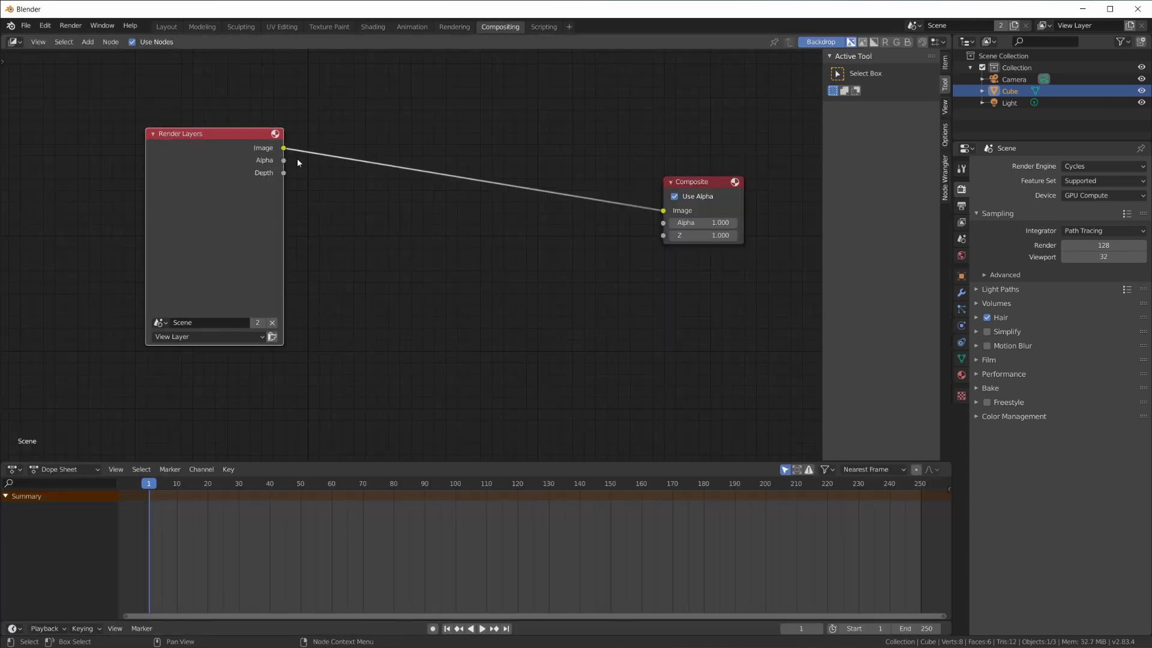
key("F12")
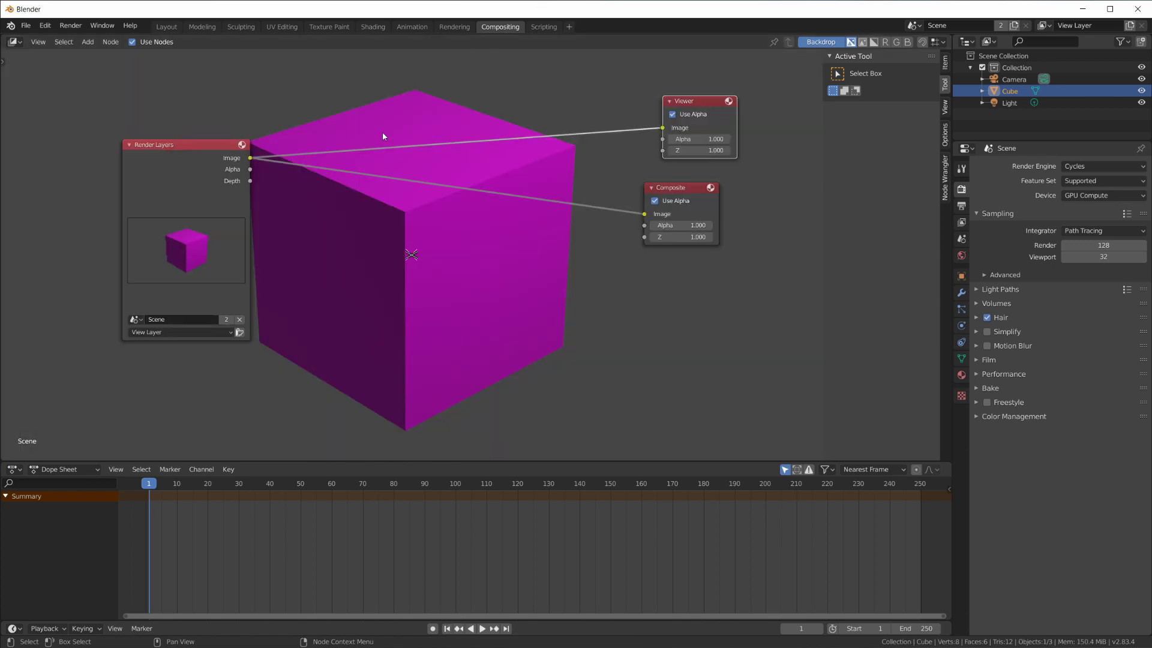
left_click_drag(187, 147, 159, 178)
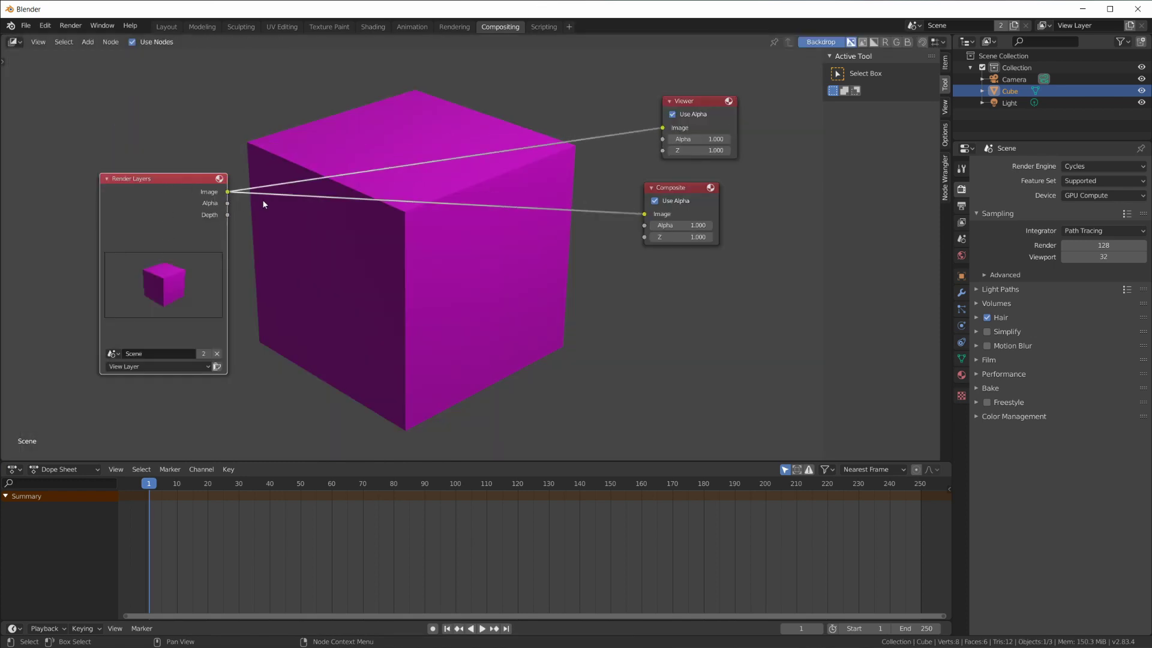
Insert a Color Balance node with blue gain, feeding both Viewer and Composite
key("shift+a")
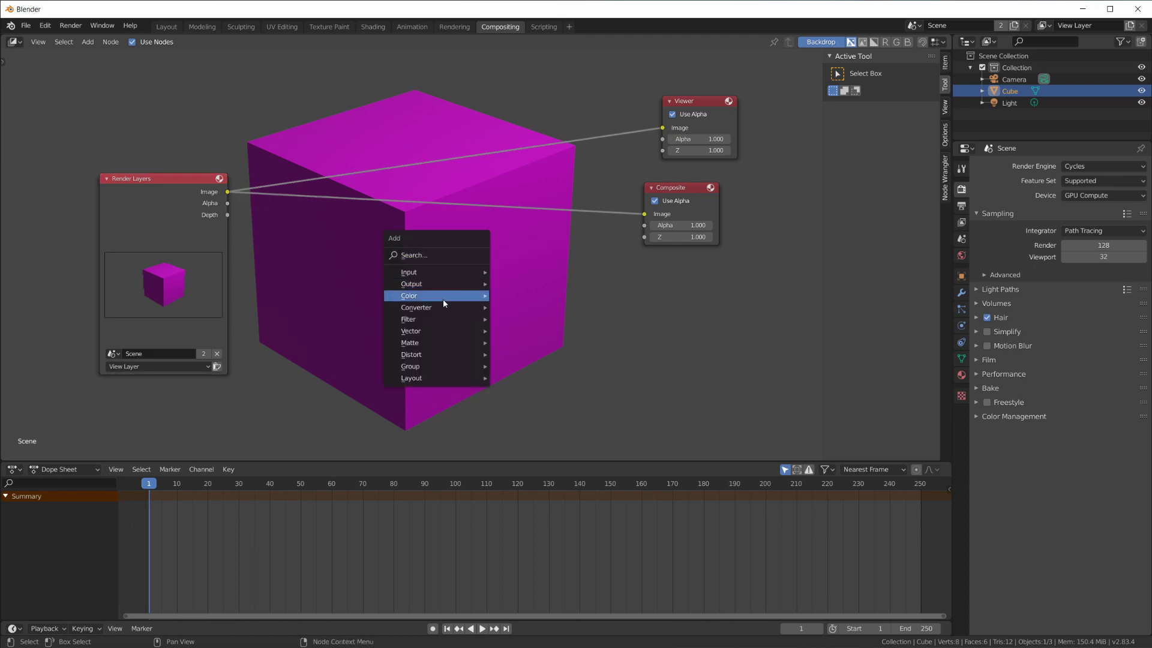
mouse_move(443, 298)
left_click(557, 319)
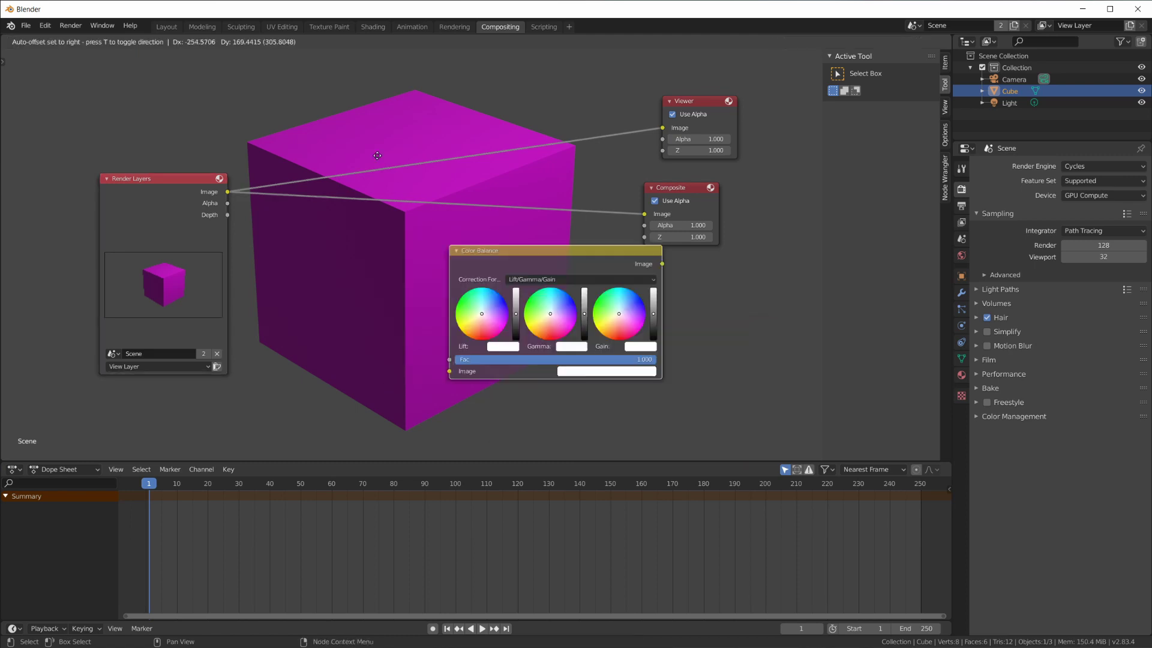
left_click(333, 129)
left_click_drag(433, 245, 430, 351)
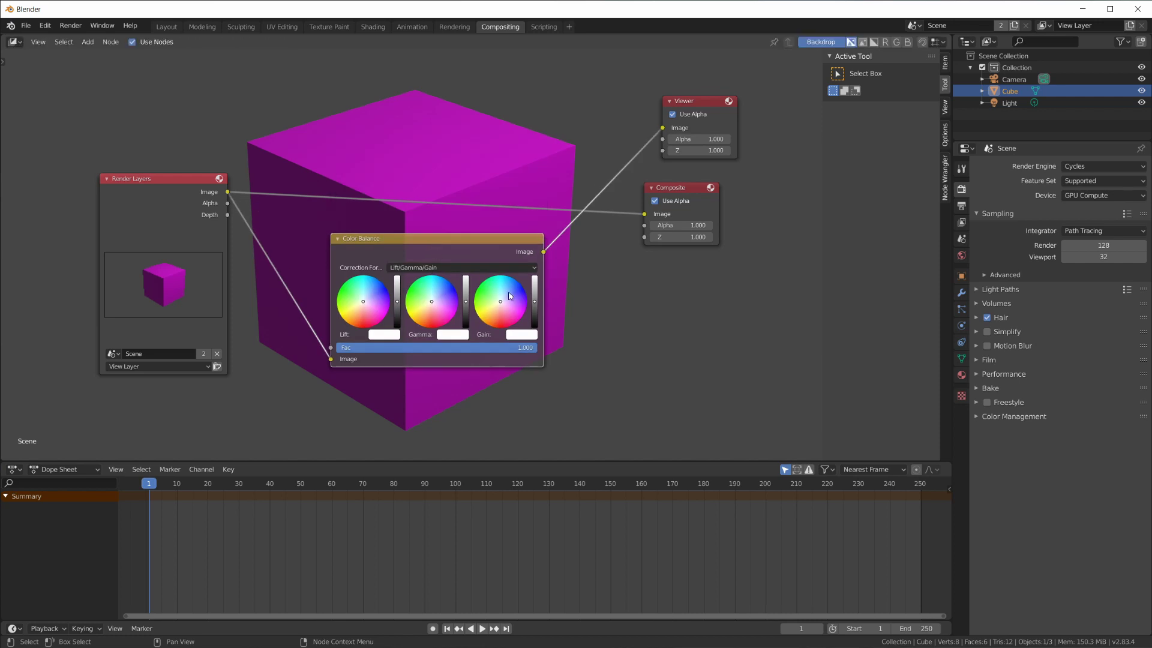
left_click_drag(512, 291, 516, 285)
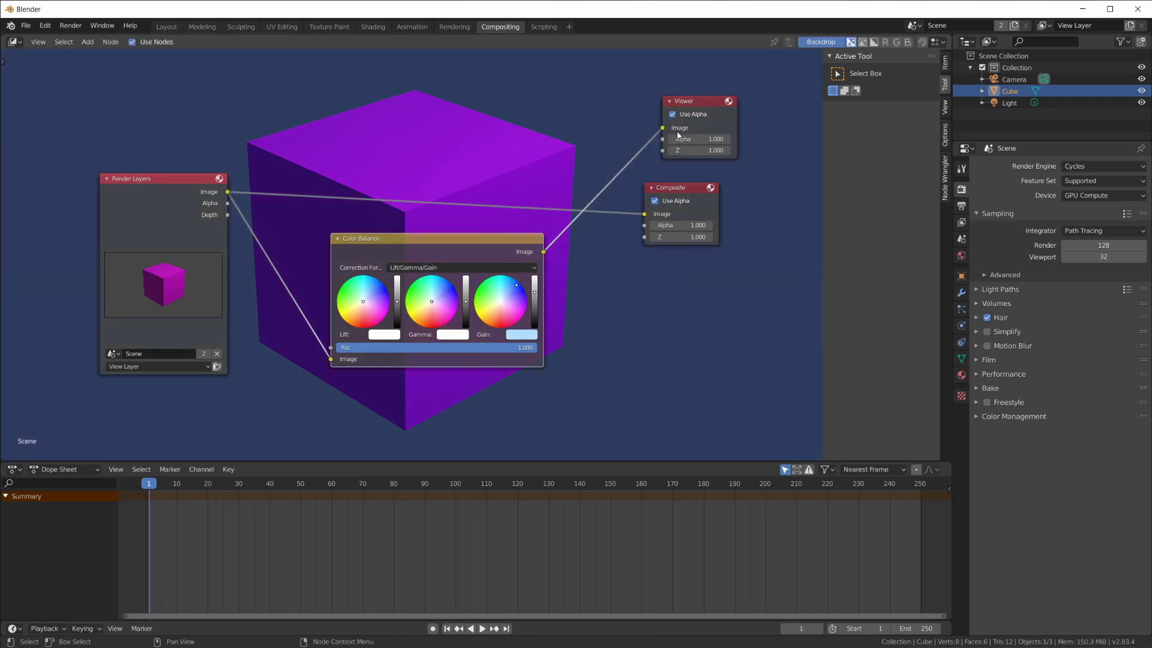
left_click_drag(678, 136, 746, 195)
left_click_drag(663, 188, 749, 236)
left_click_drag(543, 252, 733, 262)
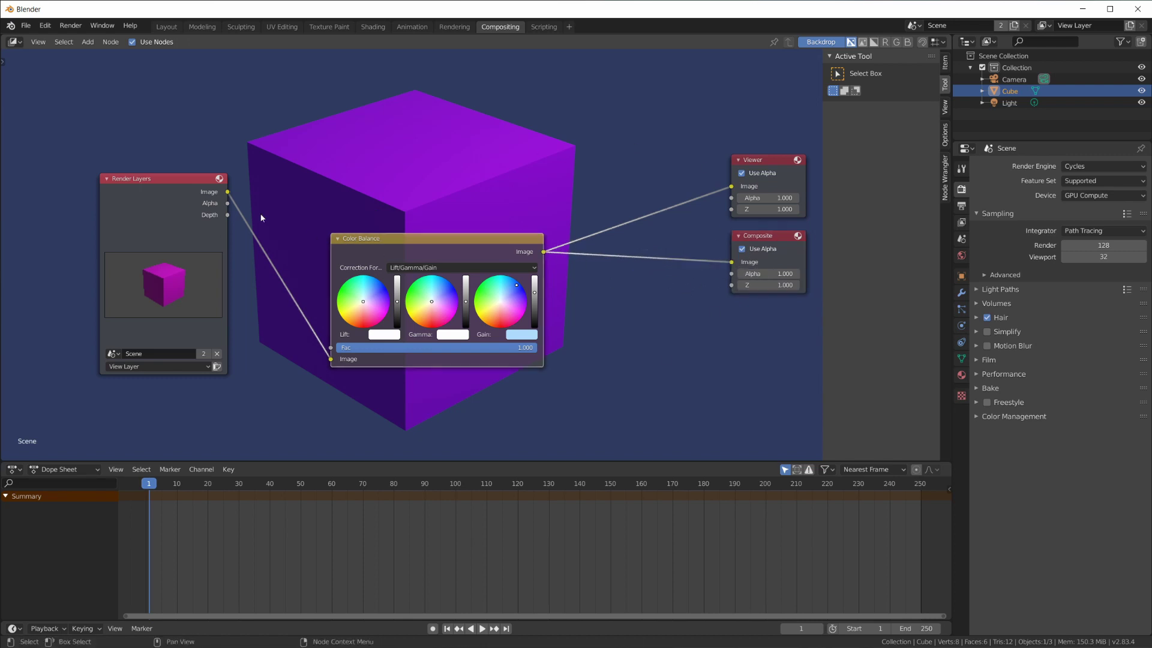
Tint the Color Balance gamma light blue, tidy the nodes, and return to Layout
left_click_drag(193, 186, 208, 179)
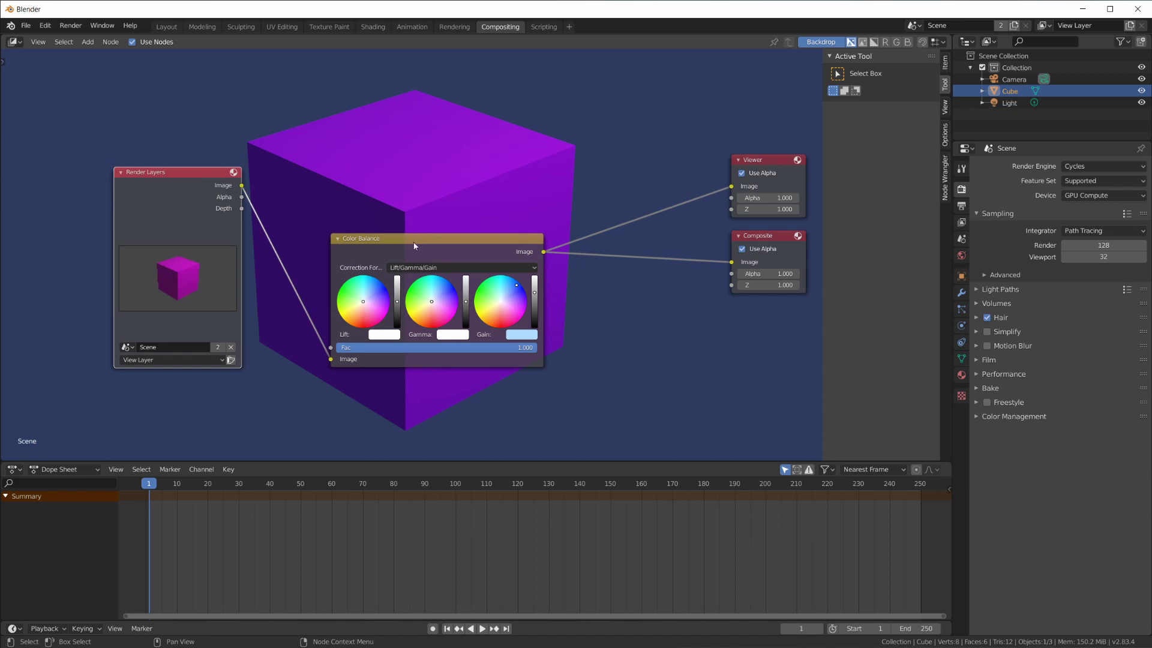
left_click_drag(414, 246, 409, 211)
left_click_drag(440, 279, 437, 254)
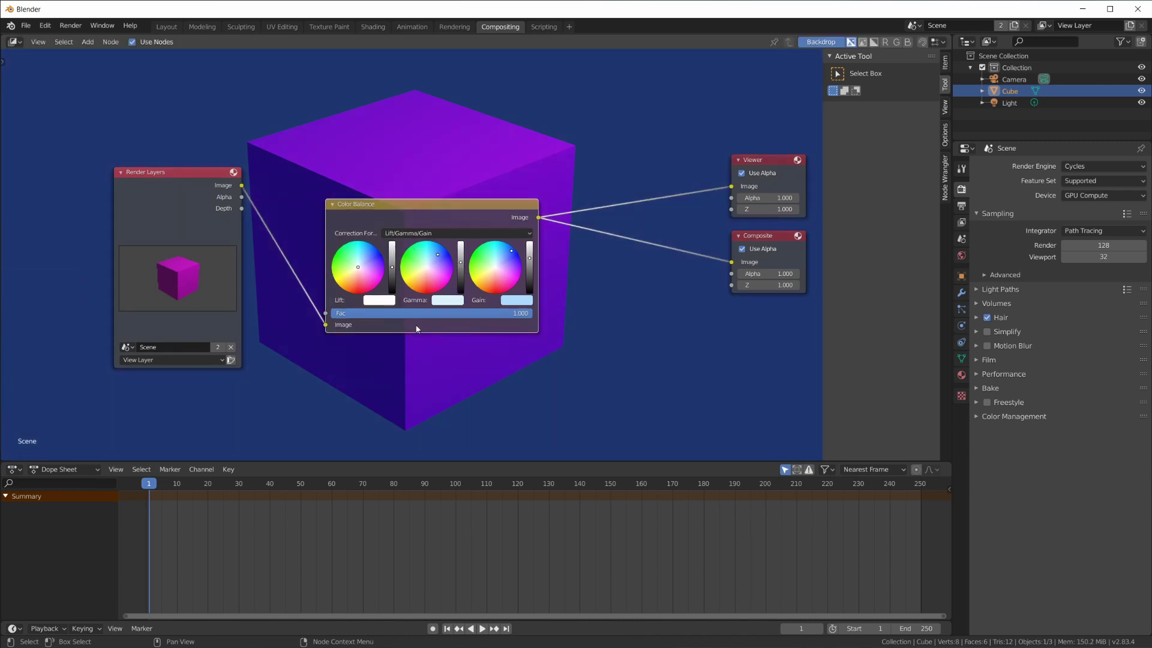
left_click(168, 27)
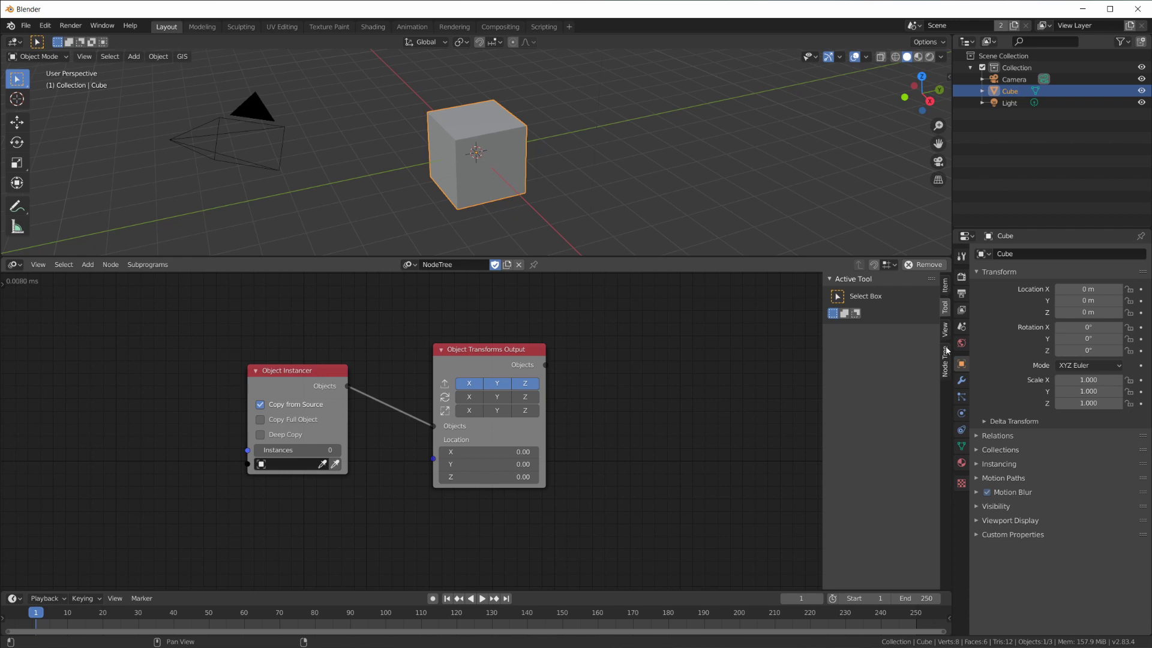
Show the Node Tree sidebar tab with Auto Execution and Execute Node Tree settings
left_click(946, 375)
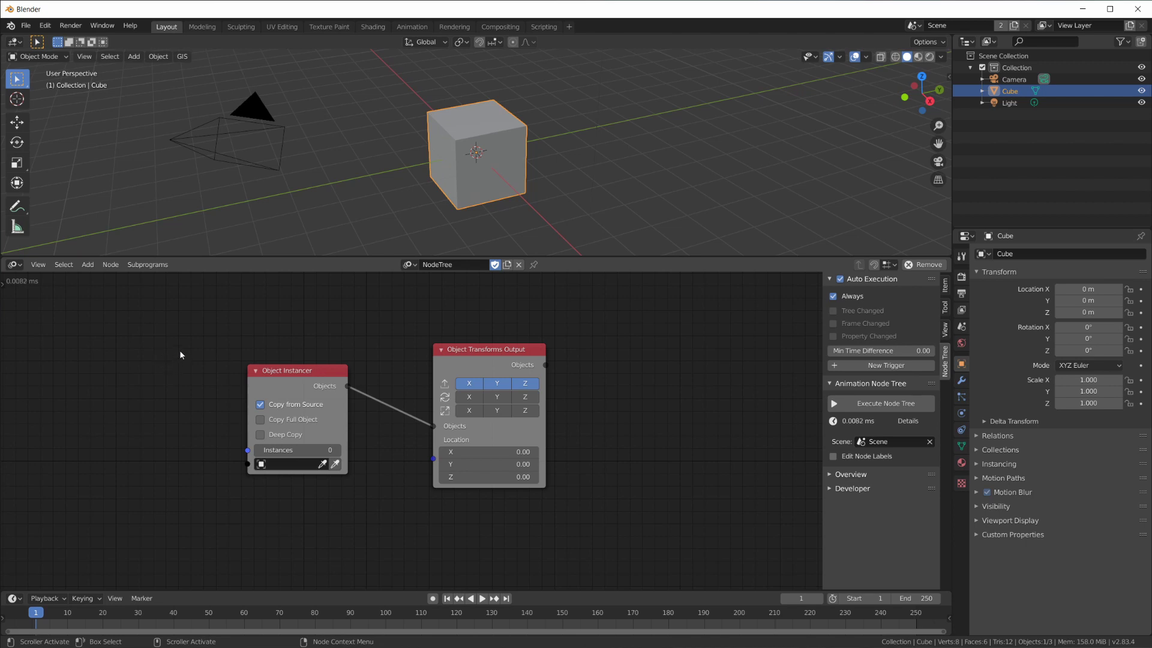
Show the node editor tools, widen the node tree settings panel, and recentre both nodes
key("t")
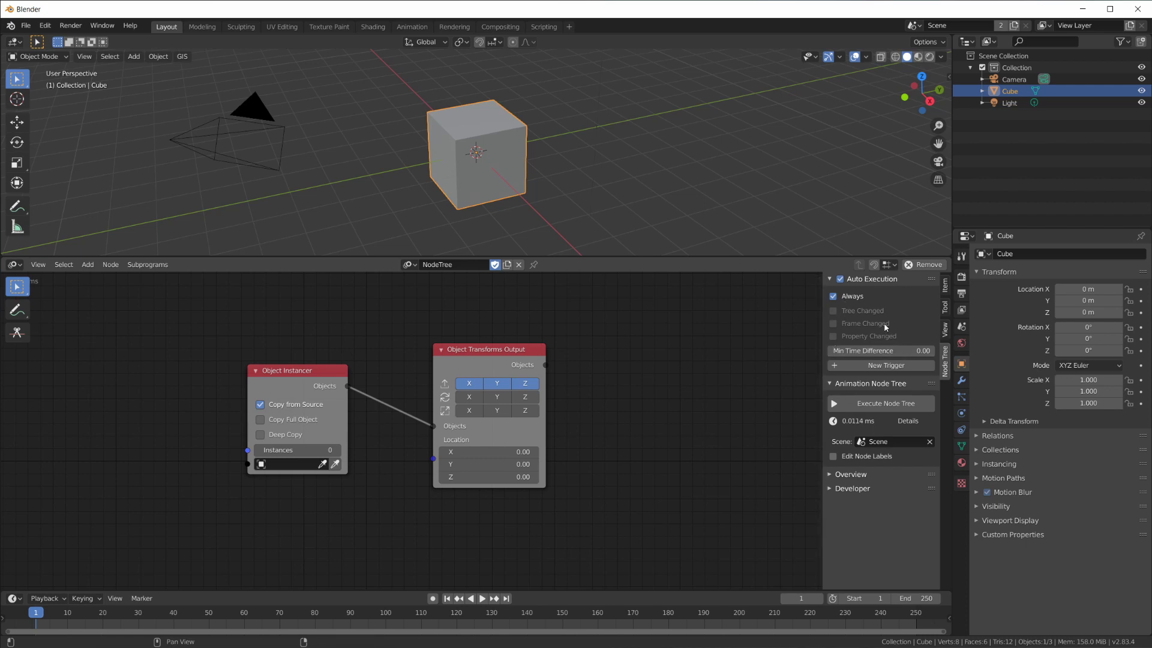
left_click_drag(822, 412, 783, 407)
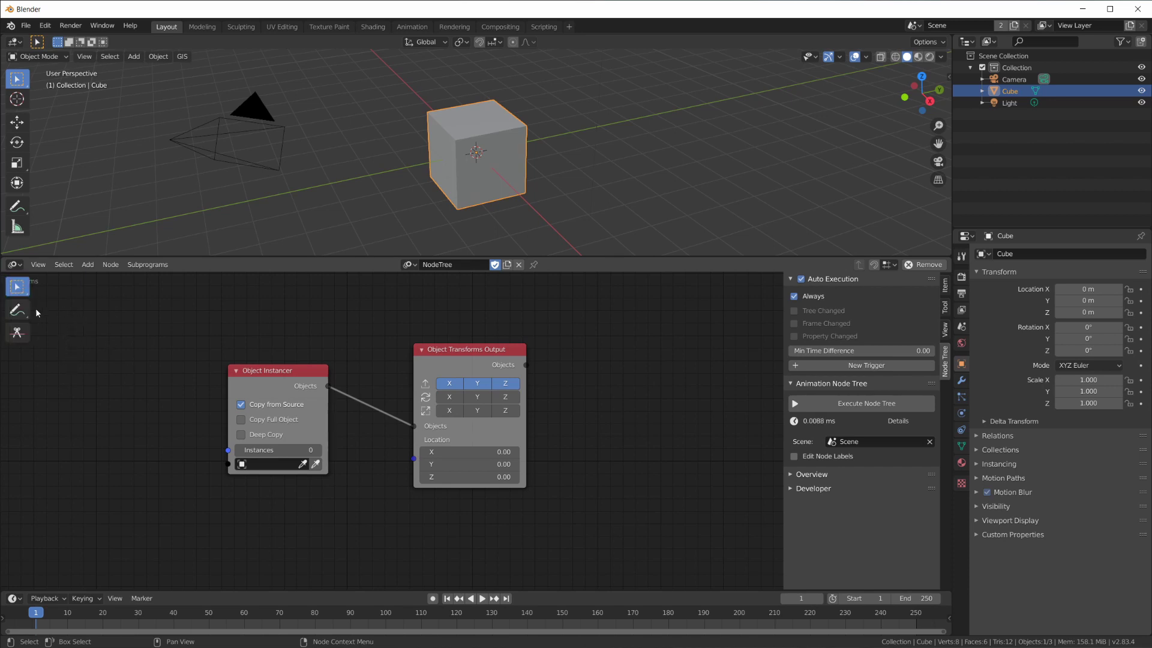
key("t")
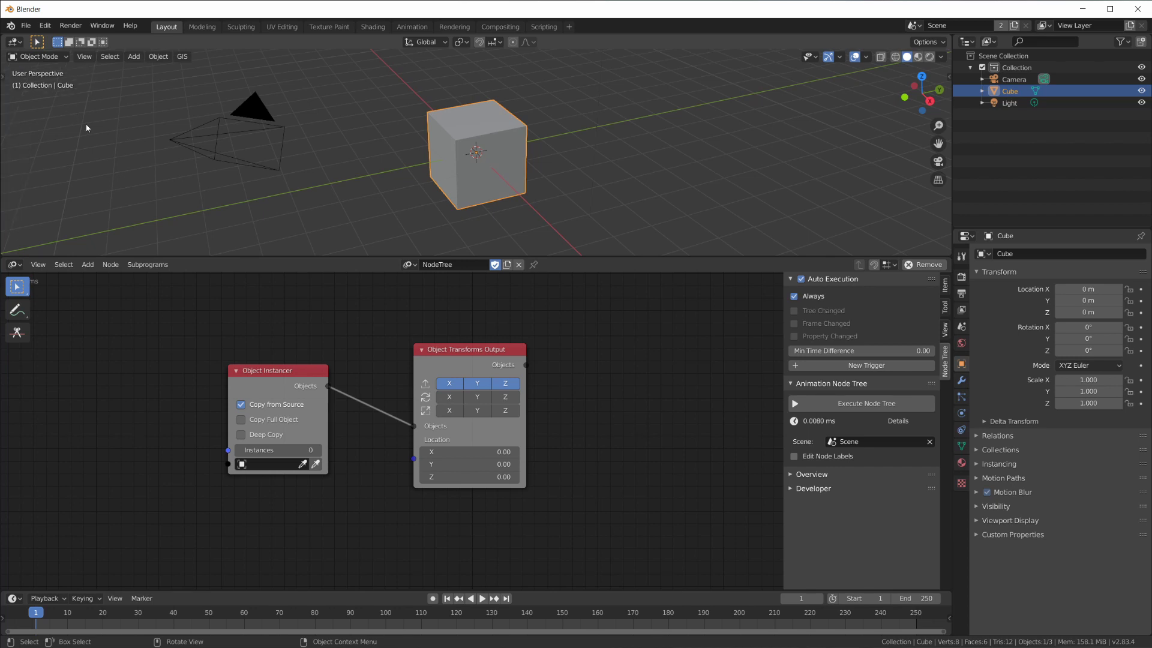
key("t")
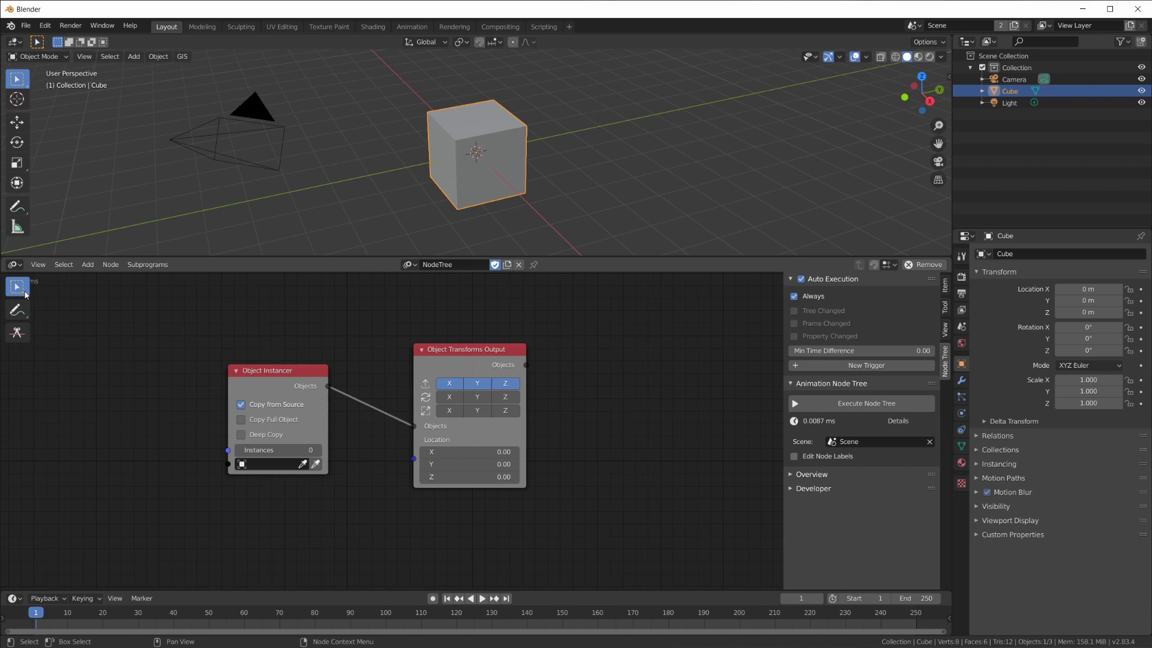
key("Home")
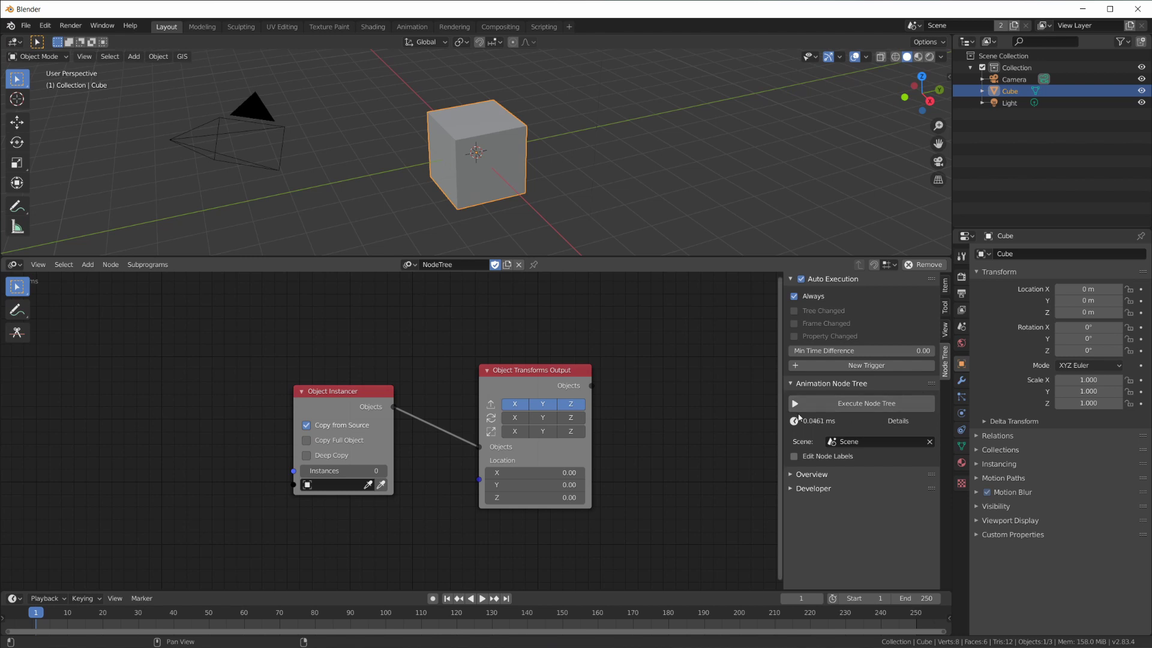
Start Shortcut VUr from the 3D view sidebar's Shortcut VUr tab, then hide the sidebar
key("n")
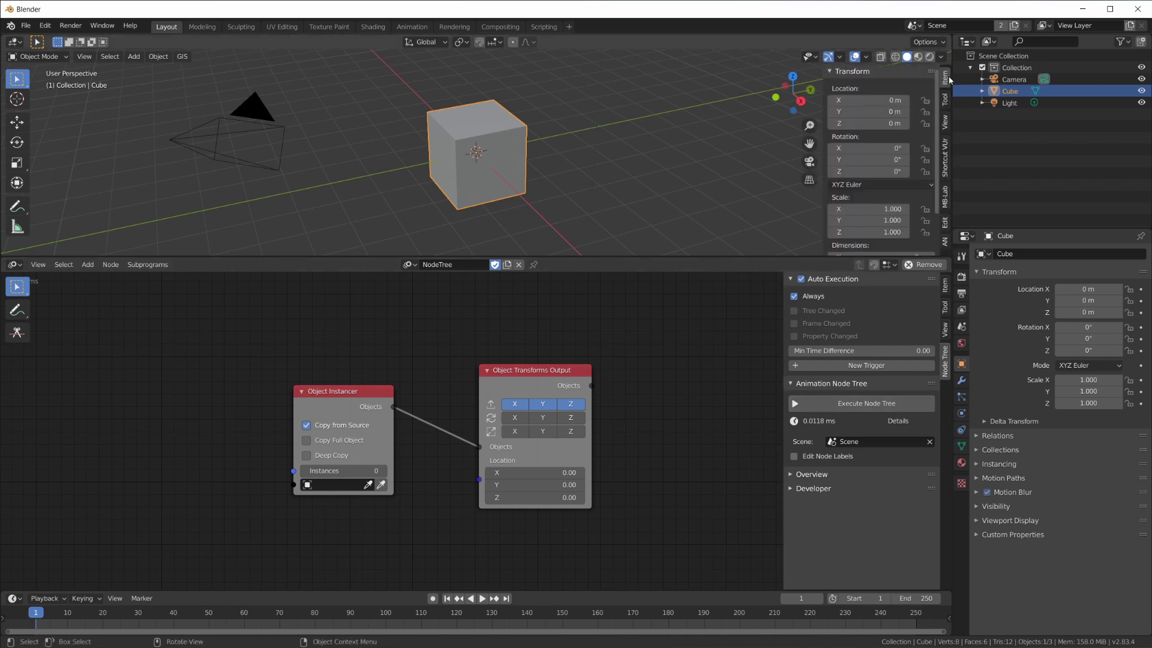
left_click(947, 168)
left_click(886, 88)
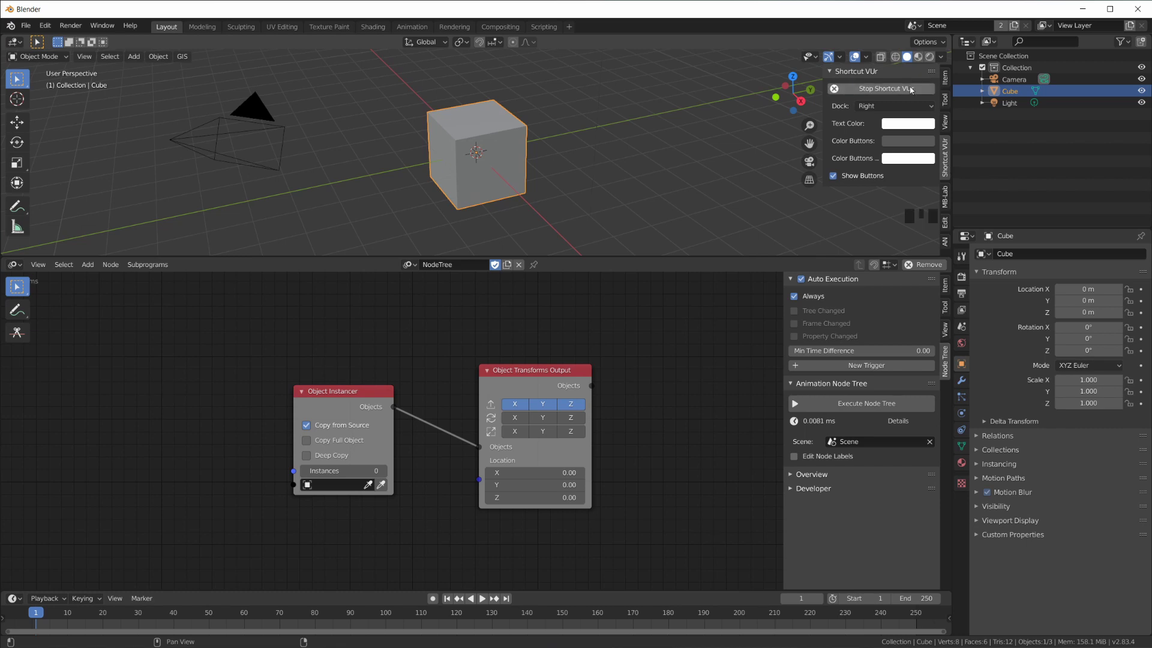
key("n")
key("n")
key("n")
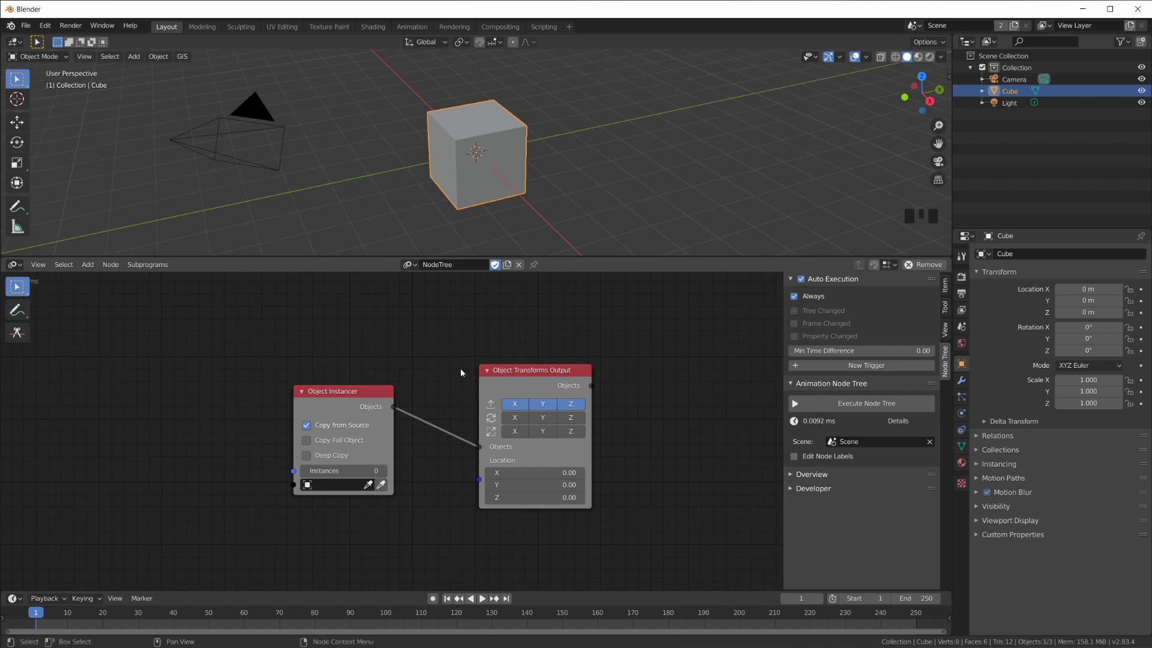
Replace the Always trigger with Tree Changed, Frame Changed and Property Changed in Auto Execution
mouse_move(460, 452)
left_mouse_down()
mouse_move(433, 469)
mouse_move(447, 465)
left_mouse_up()
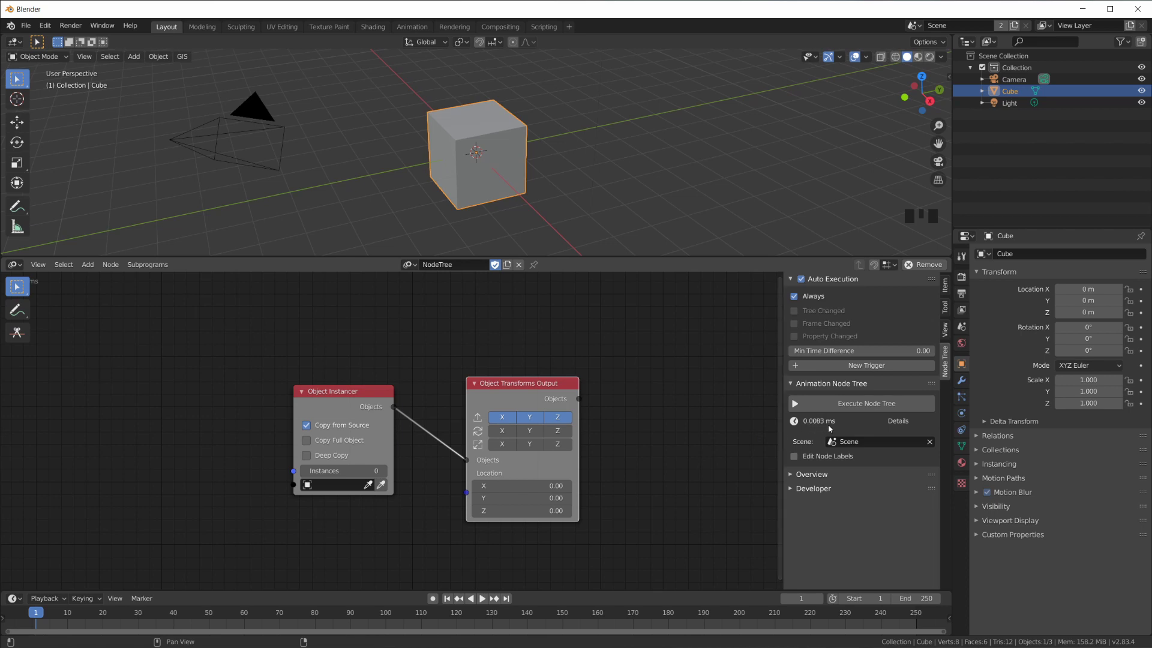
left_click(795, 296)
left_click_drag(794, 311, 803, 338)
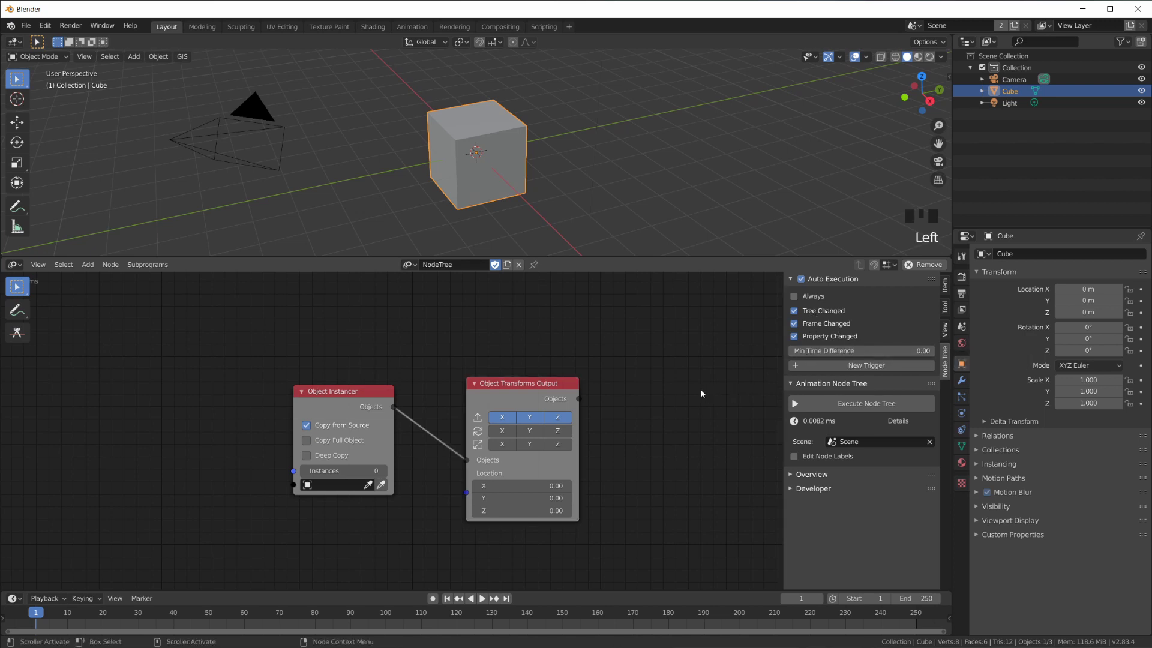
Move Object Transforms Output up and right and Object Instancer left to make room
left_click(526, 389)
left_click_drag(525, 389, 650, 376)
left_click_drag(336, 391, 265, 381)
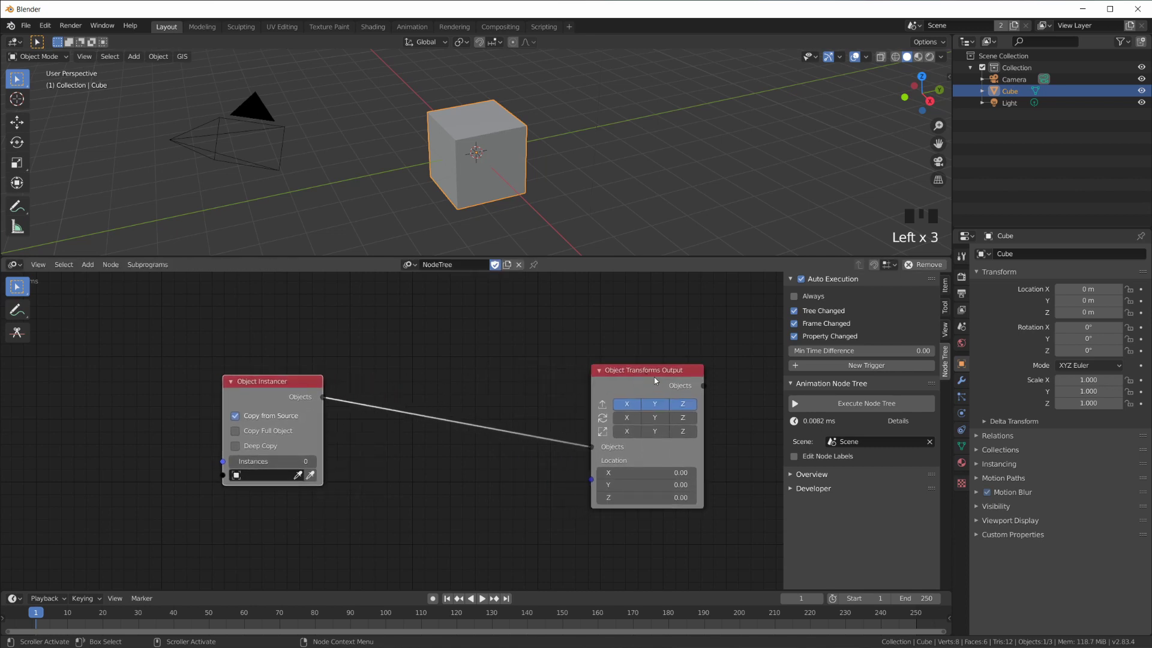
left_click_drag(653, 374, 669, 345)
Add a Vector Wiggle node below the existing nodes
key("shift+a")
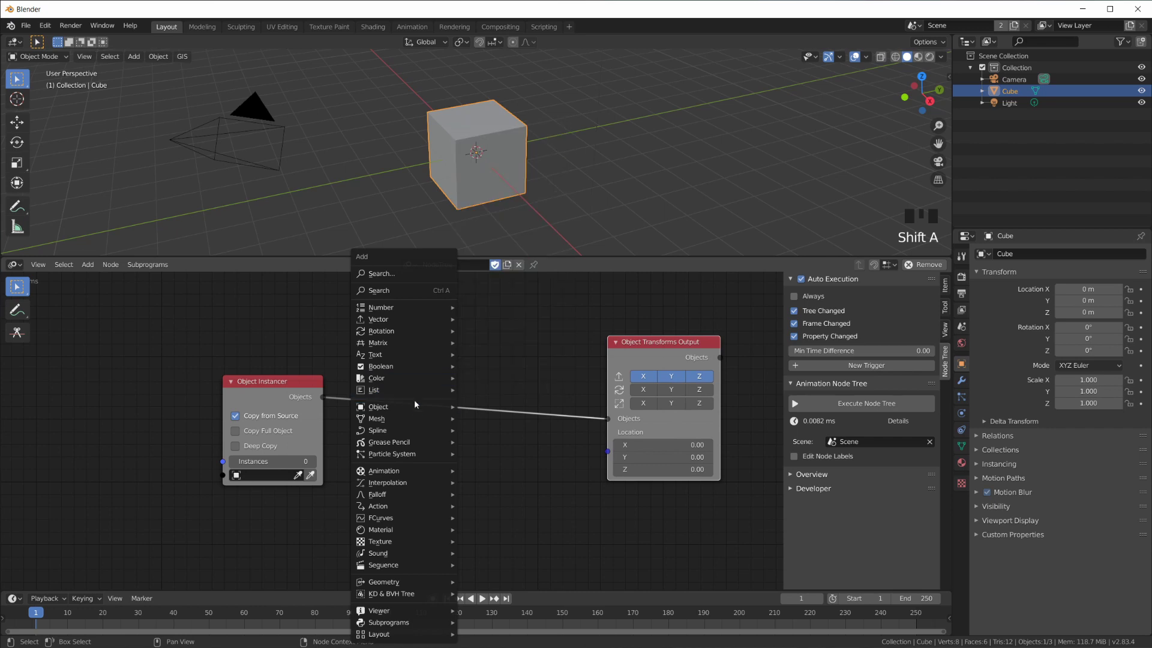
mouse_move(414, 319)
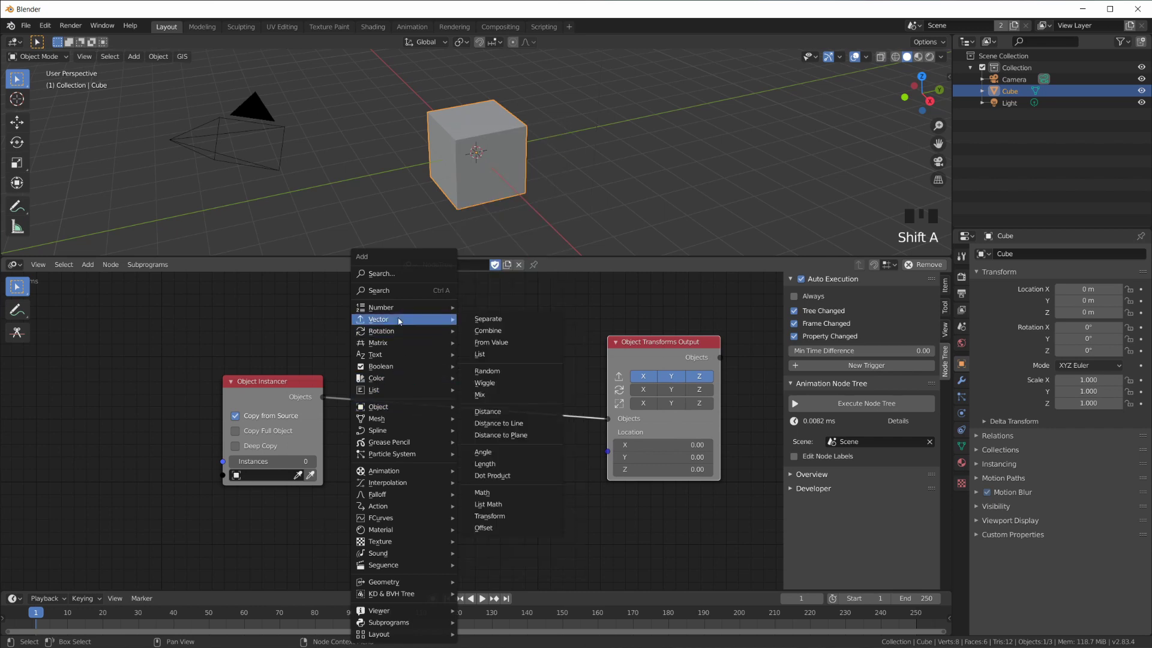
left_click(485, 383)
left_click(502, 479)
scroll(502, 478, "down", 1)
scroll(501, 479, "down", 1)
middle_click_drag(501, 479, 516, 445)
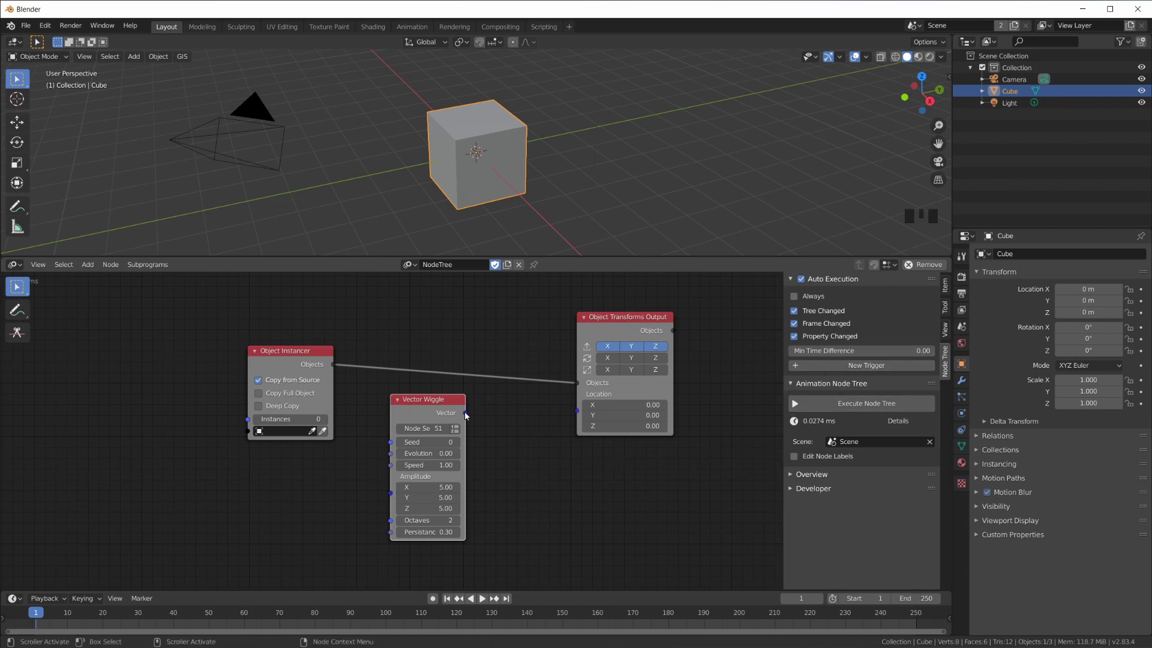
Make Vector Wiggle output a list, link Vectors to Locations, and set Amplitude X to 3.53
left_click_drag(466, 413, 593, 415)
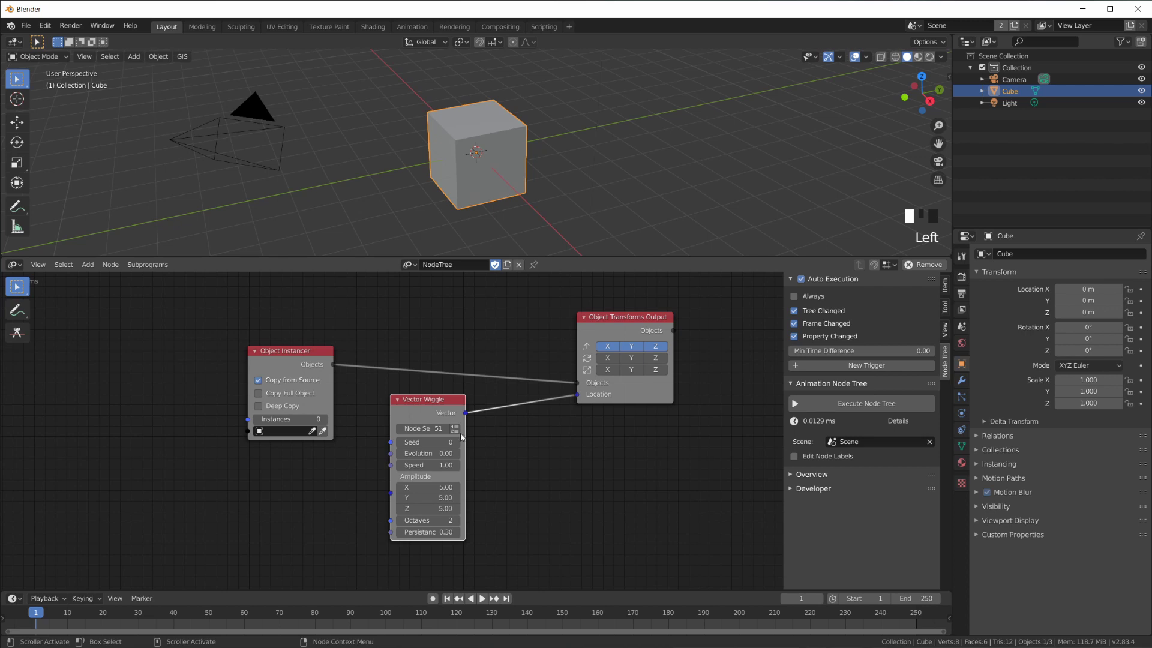
left_click(455, 428)
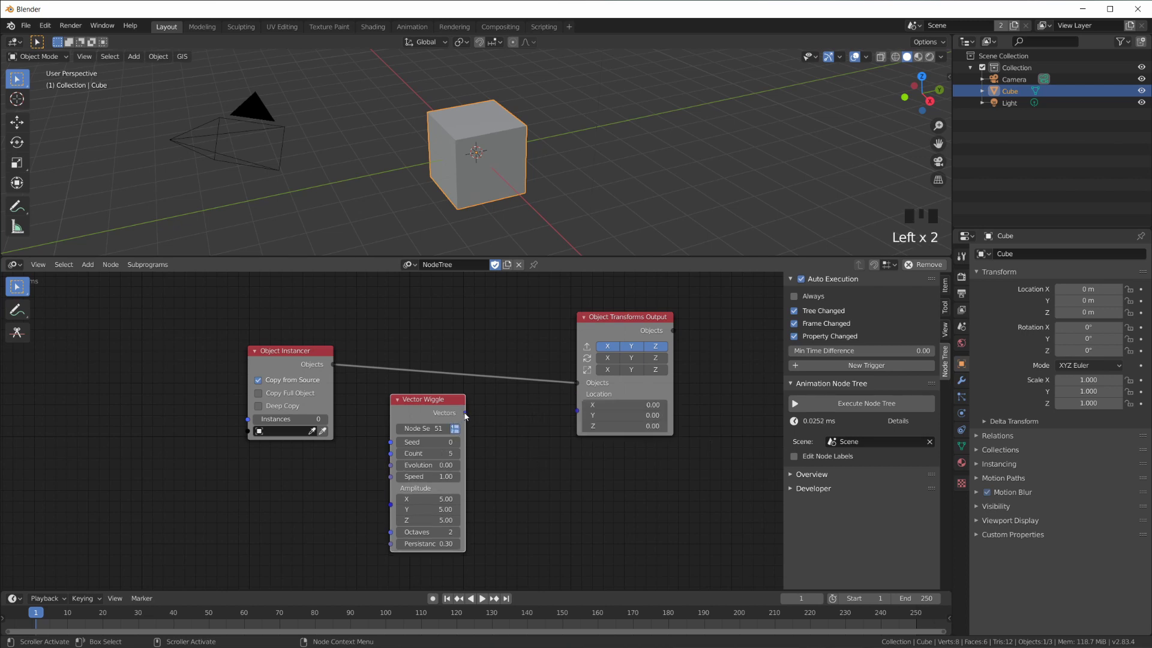
left_click_drag(465, 412, 577, 411)
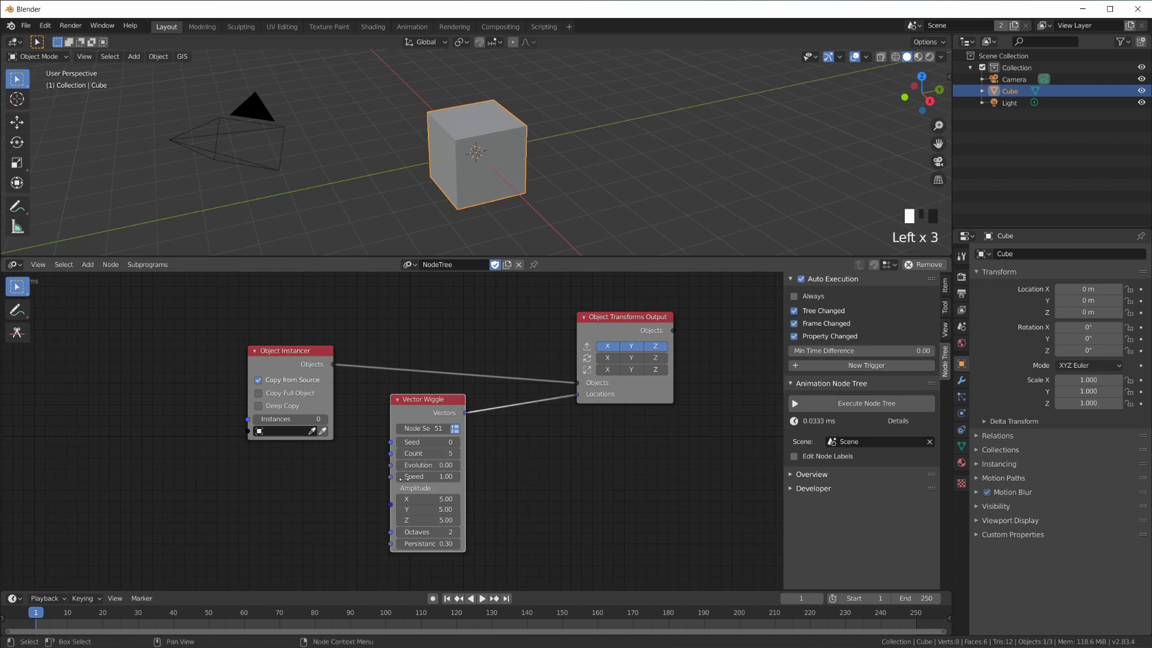
left_click_drag(427, 499, 411, 499)
left_click_drag(47, 618, 163, 618)
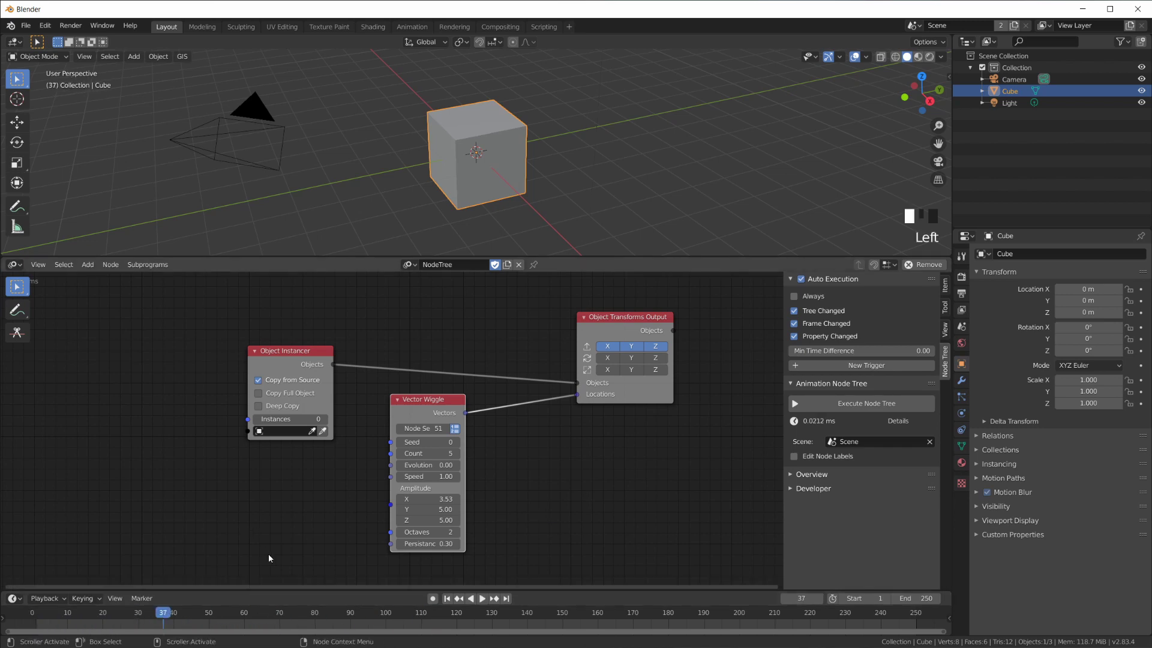
key("space")
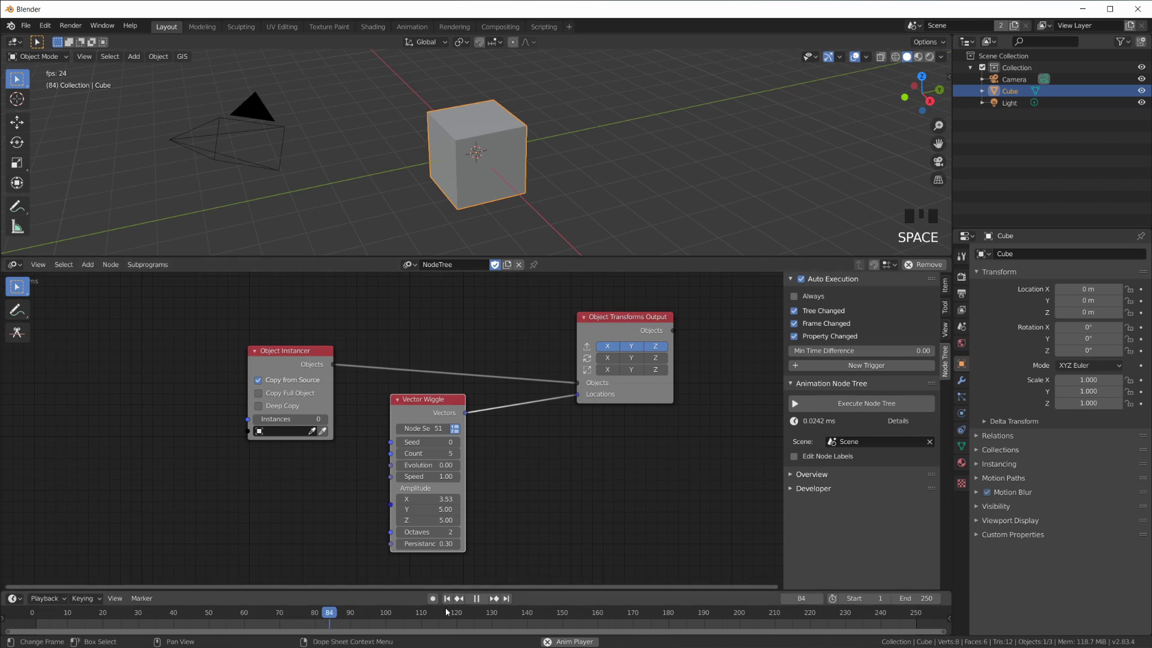
key("space")
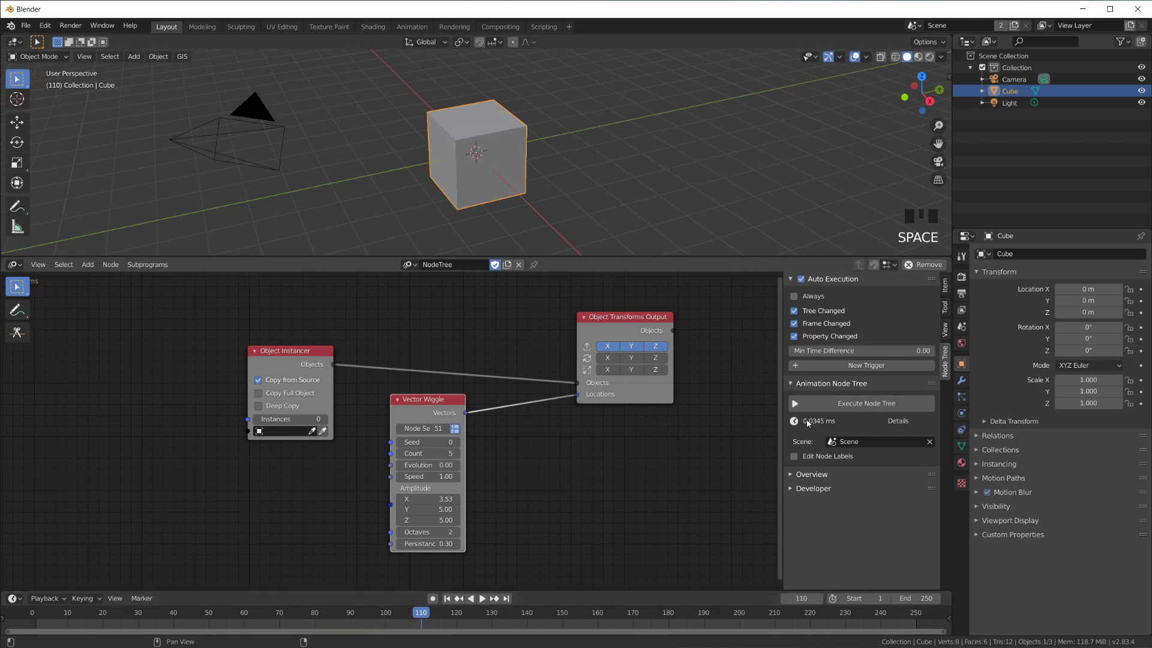
left_click(442, 618)
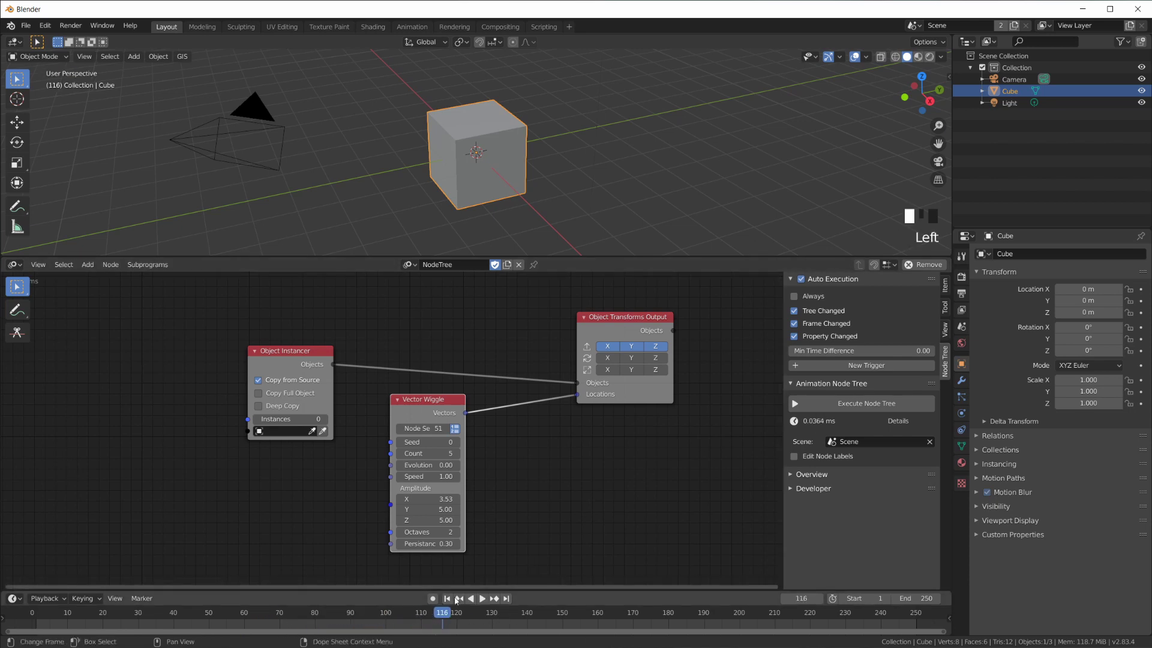
left_click(446, 598)
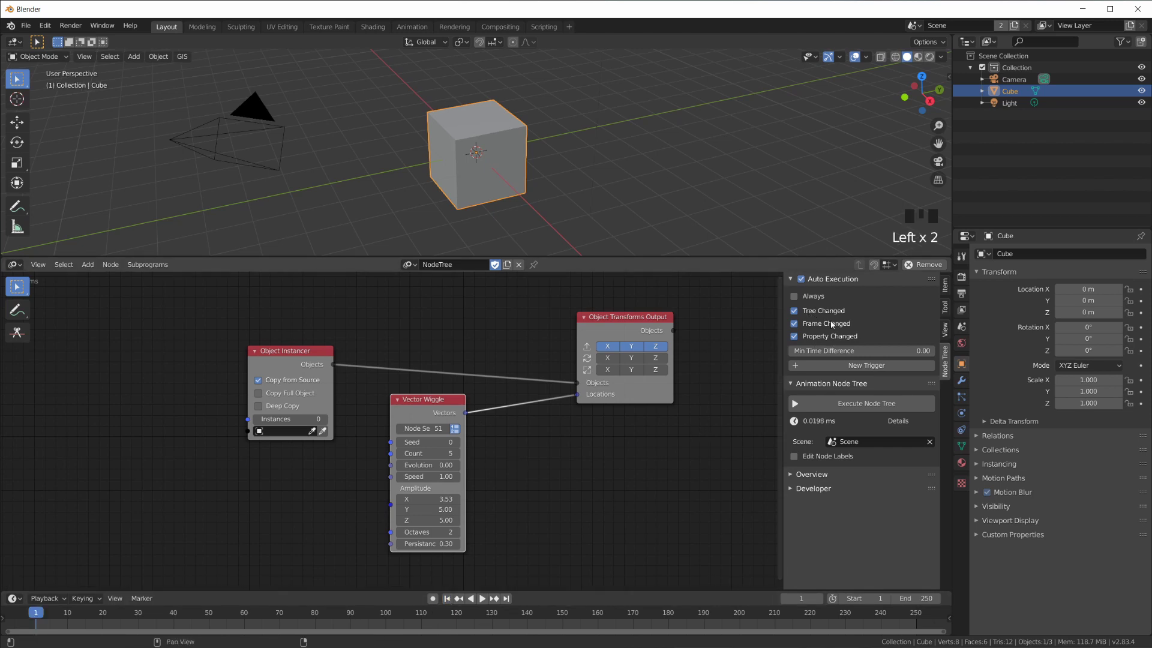
left_click(795, 297)
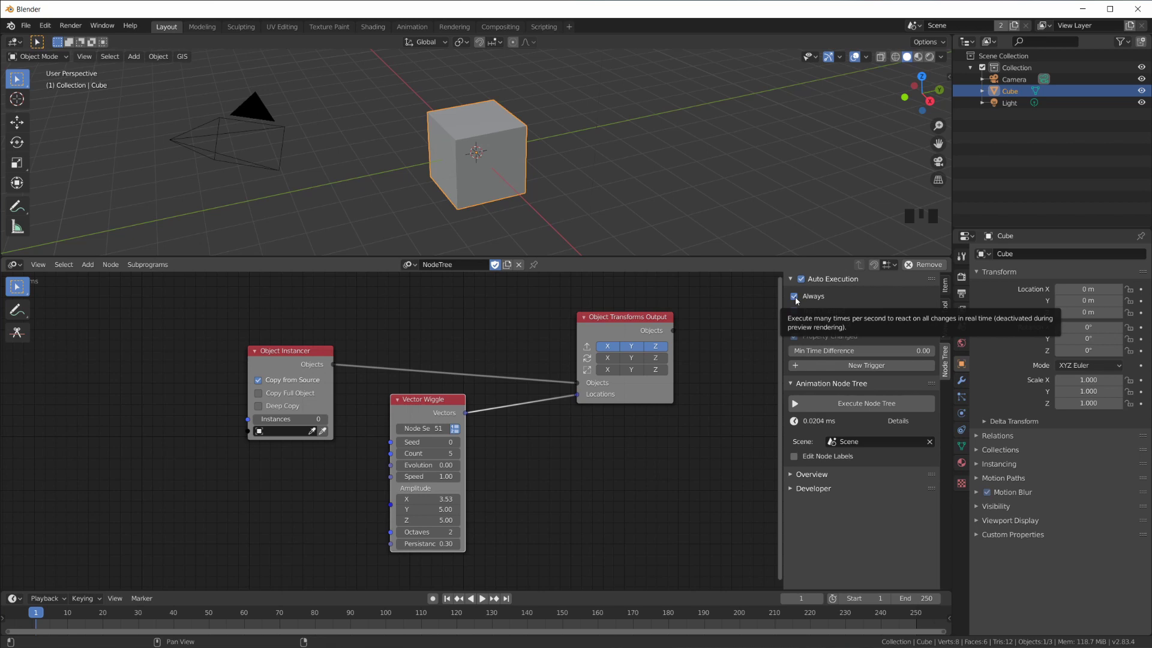
left_click(794, 297)
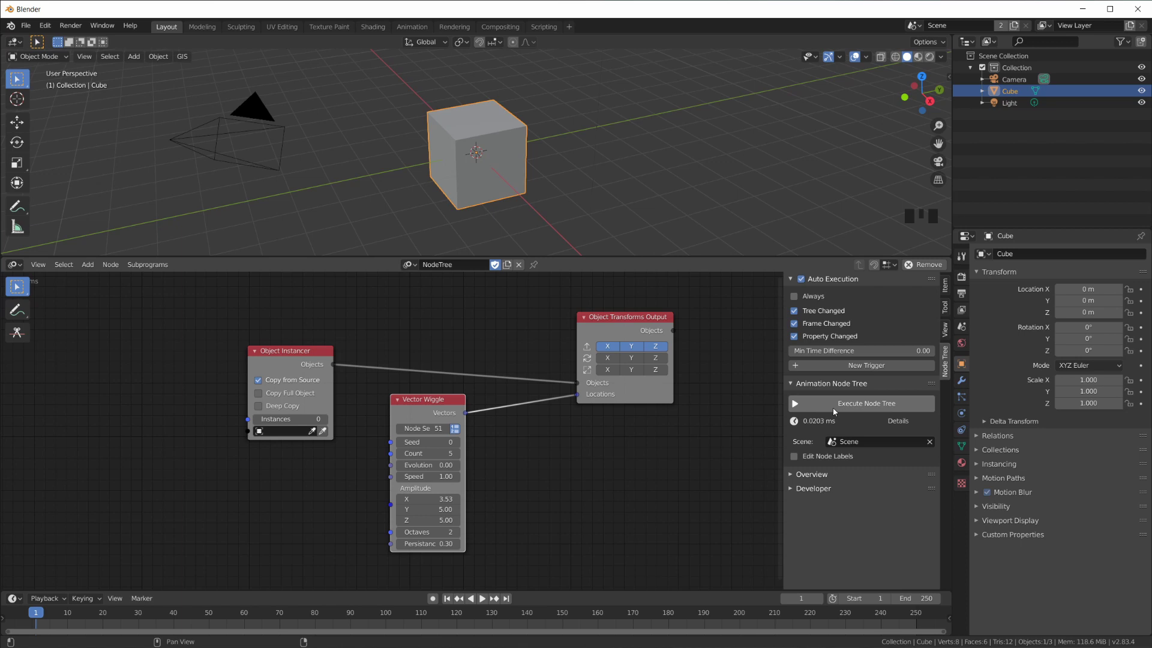
double_click(866, 406)
triple_click(867, 408)
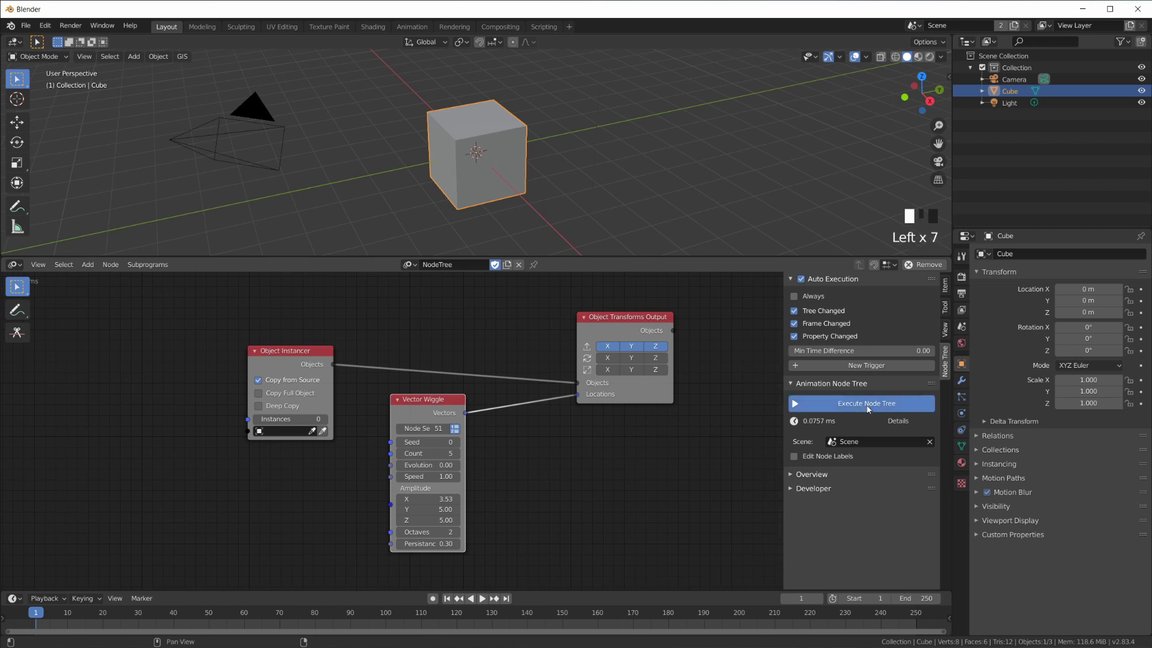
triple_click(867, 407)
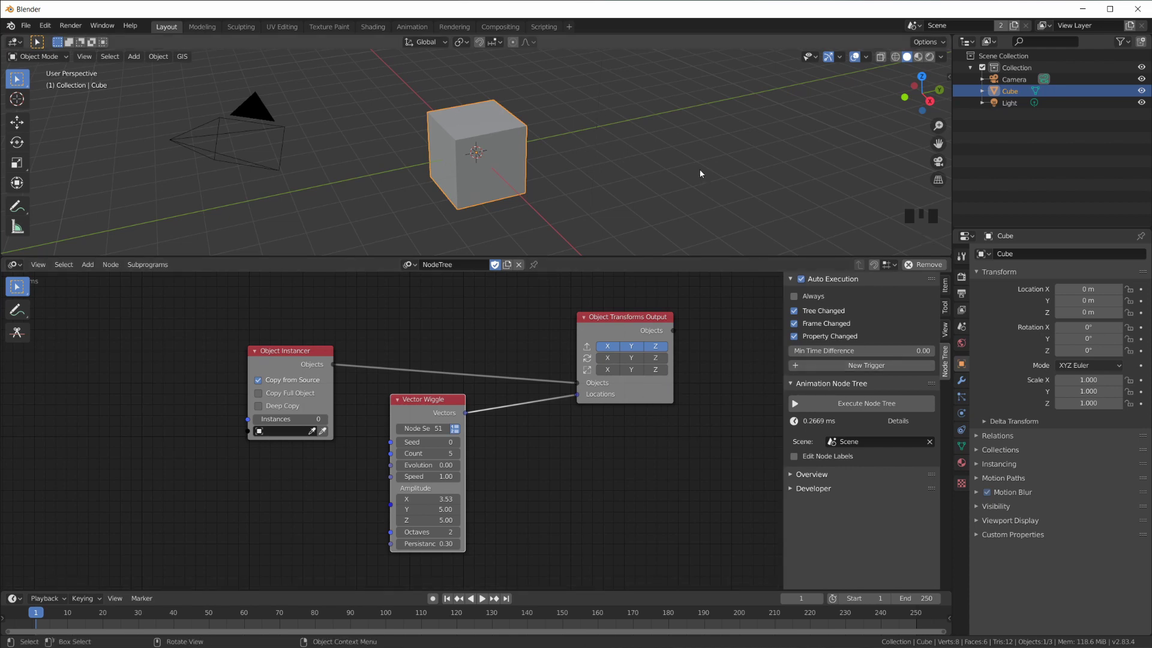
Turn off Auto Execution and run the node tree manually once
left_click(801, 279)
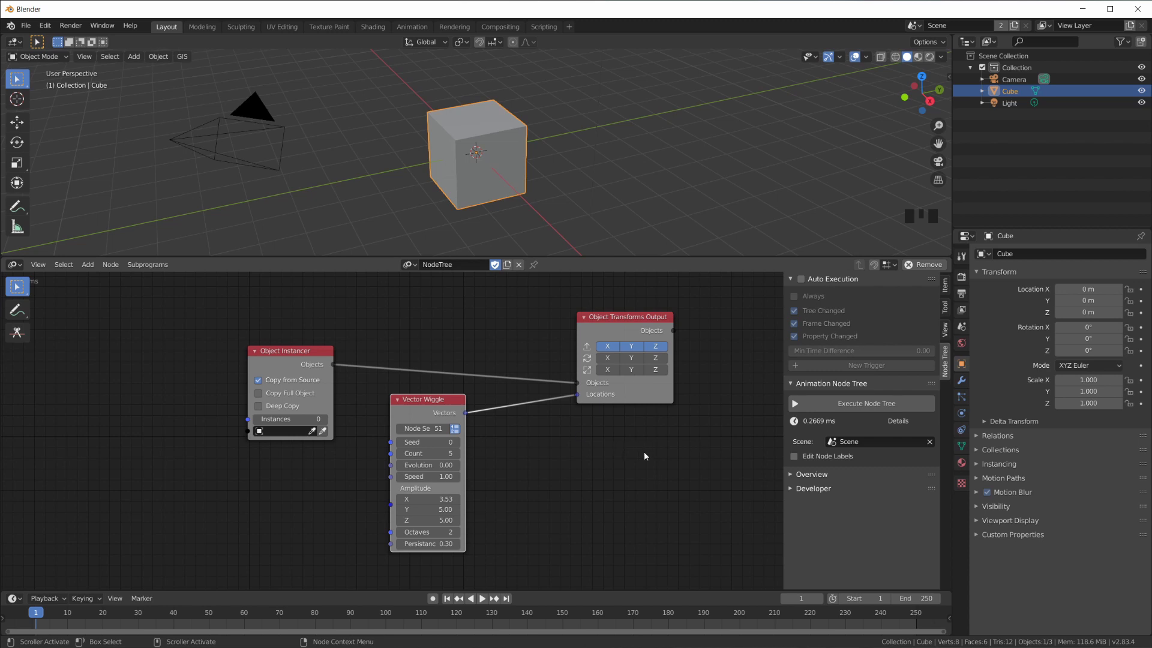
left_click(843, 408)
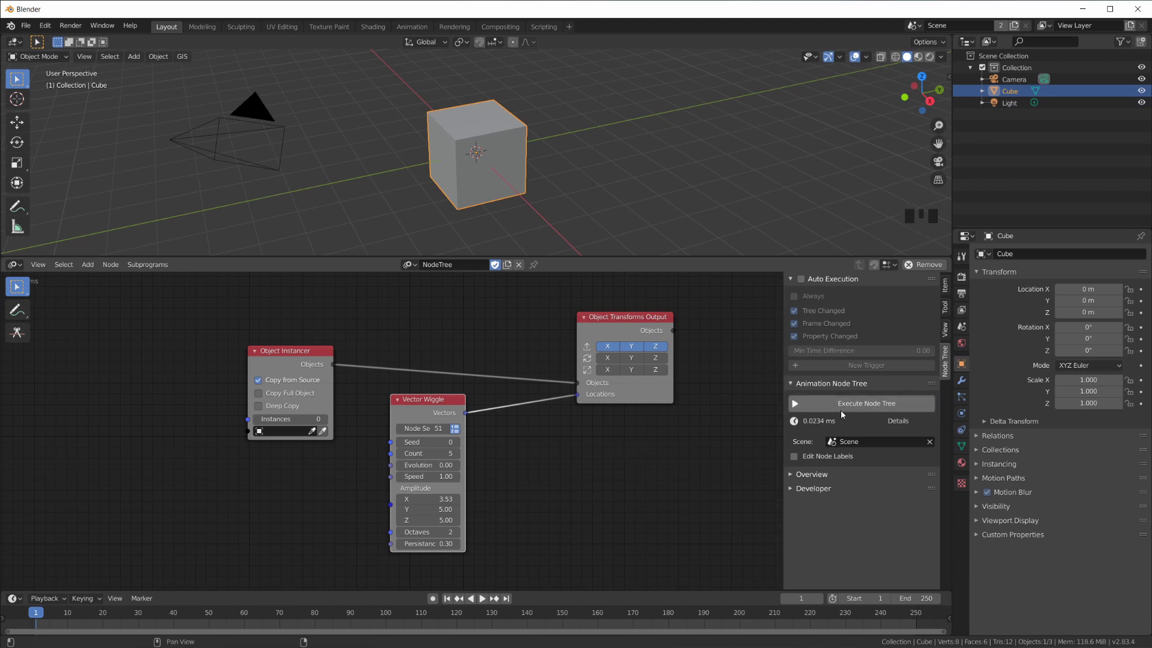
Re-enable Auto Execution, collapse and expand its settings, then switch it off again
left_click(801, 280)
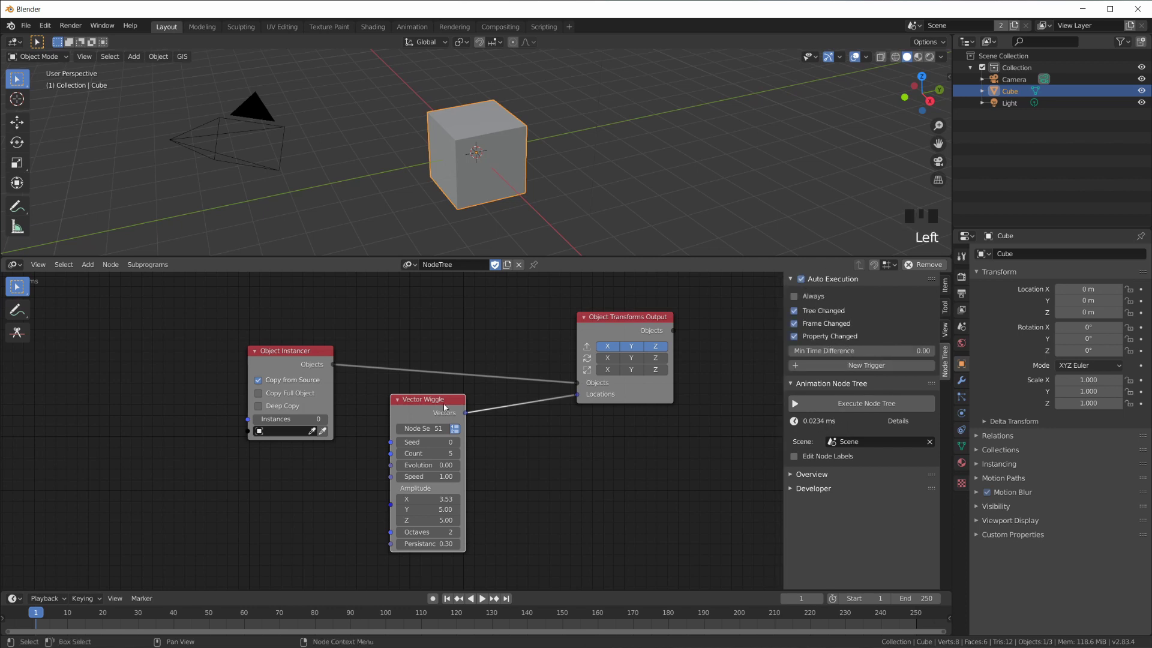
left_click(791, 280)
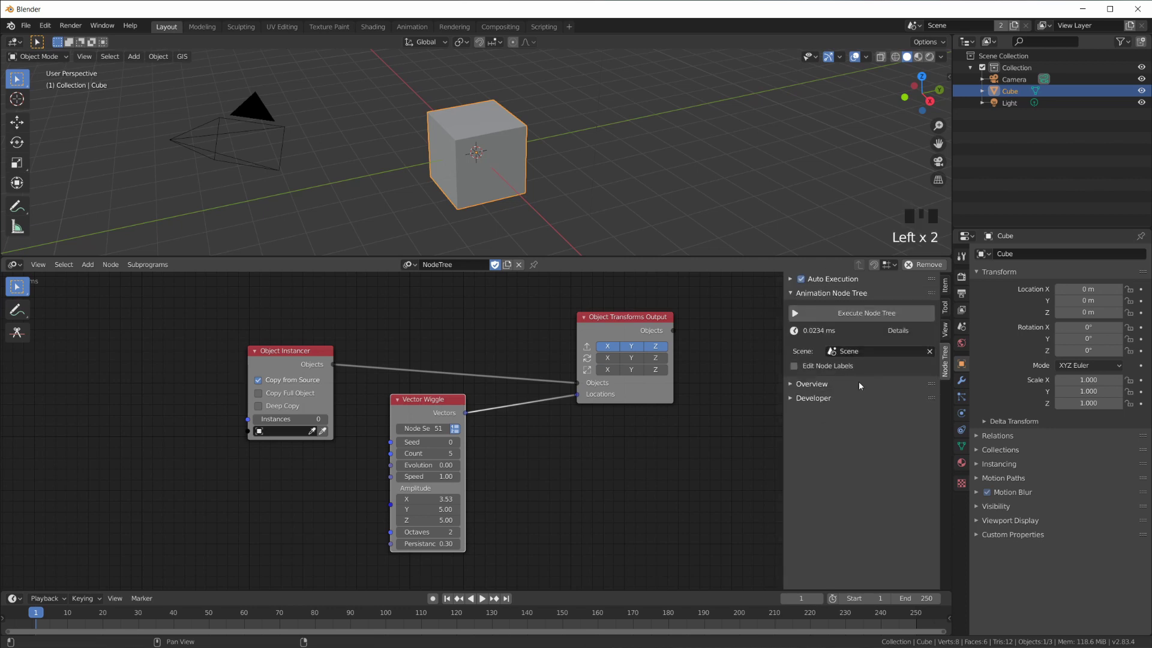
left_click(790, 279)
left_click(802, 280)
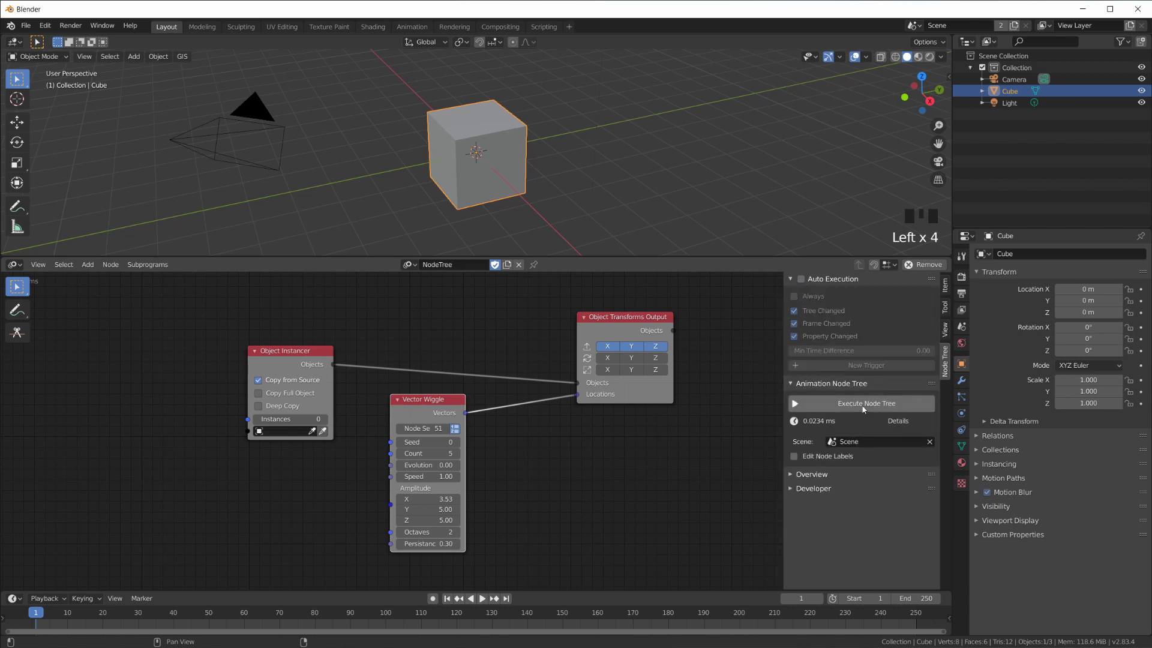
Show the Overview panel and enable rotation and scale on the repositioned Object Transforms Output
left_click(790, 474)
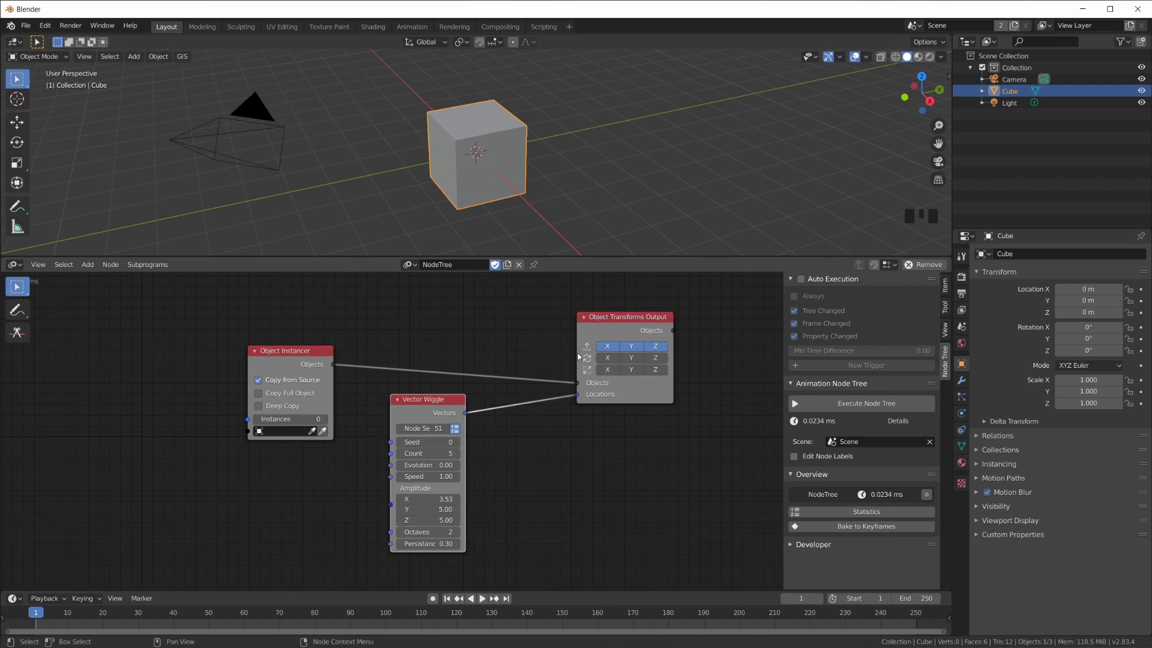
left_click_drag(577, 355, 662, 355)
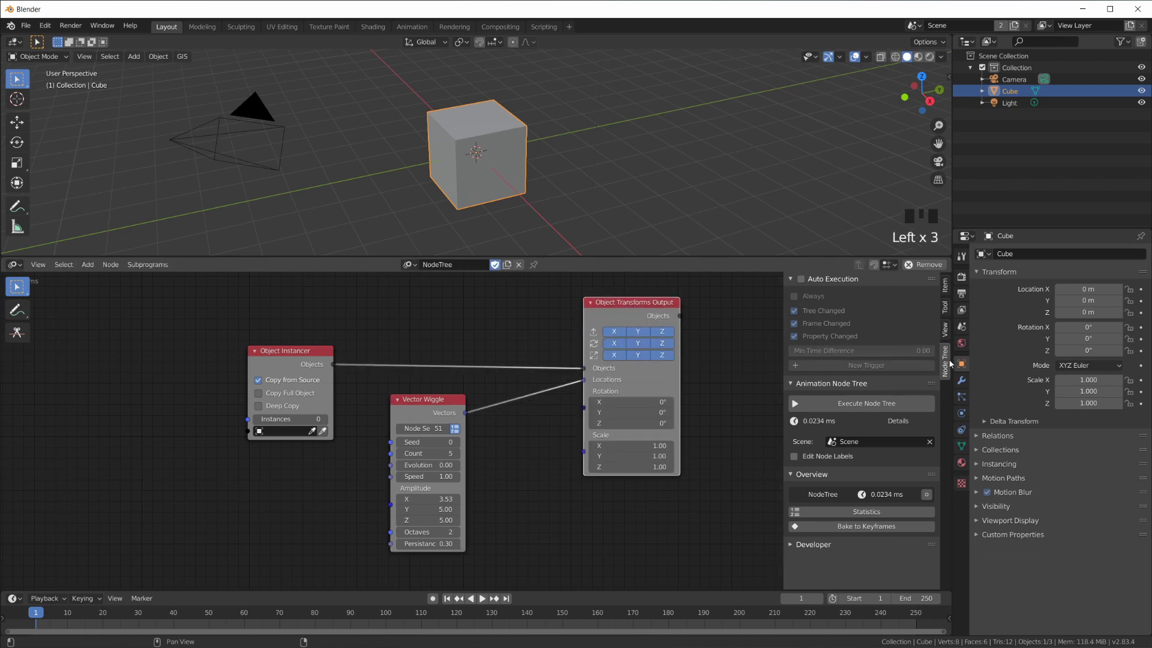
left_click(984, 397)
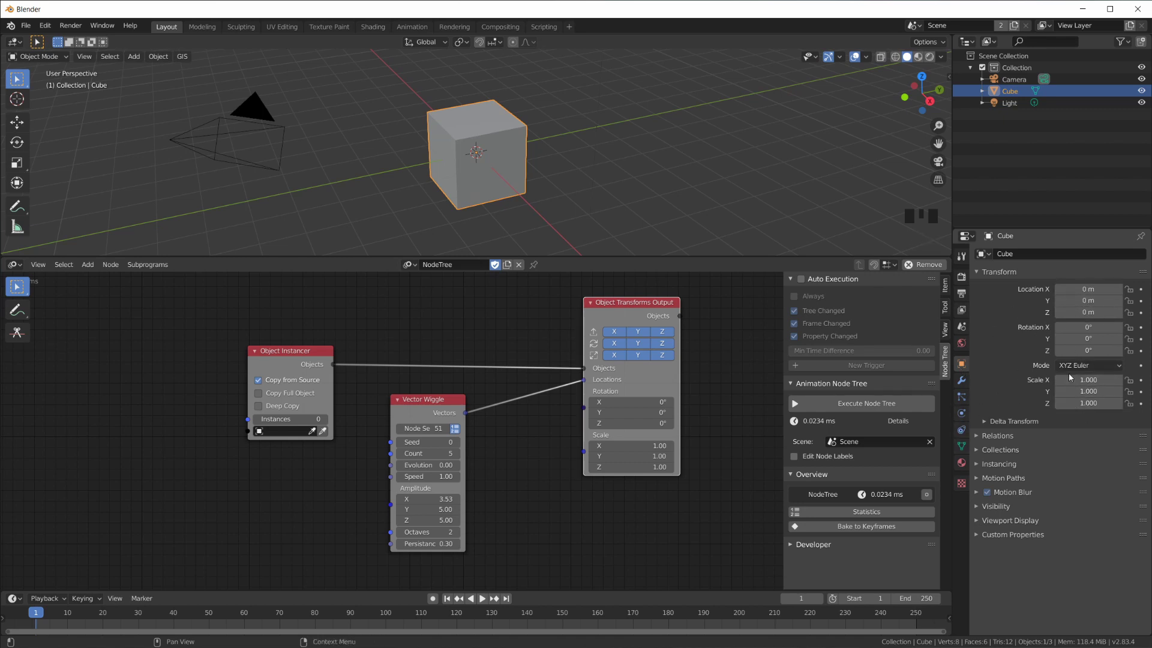
left_click_drag(625, 305, 652, 304)
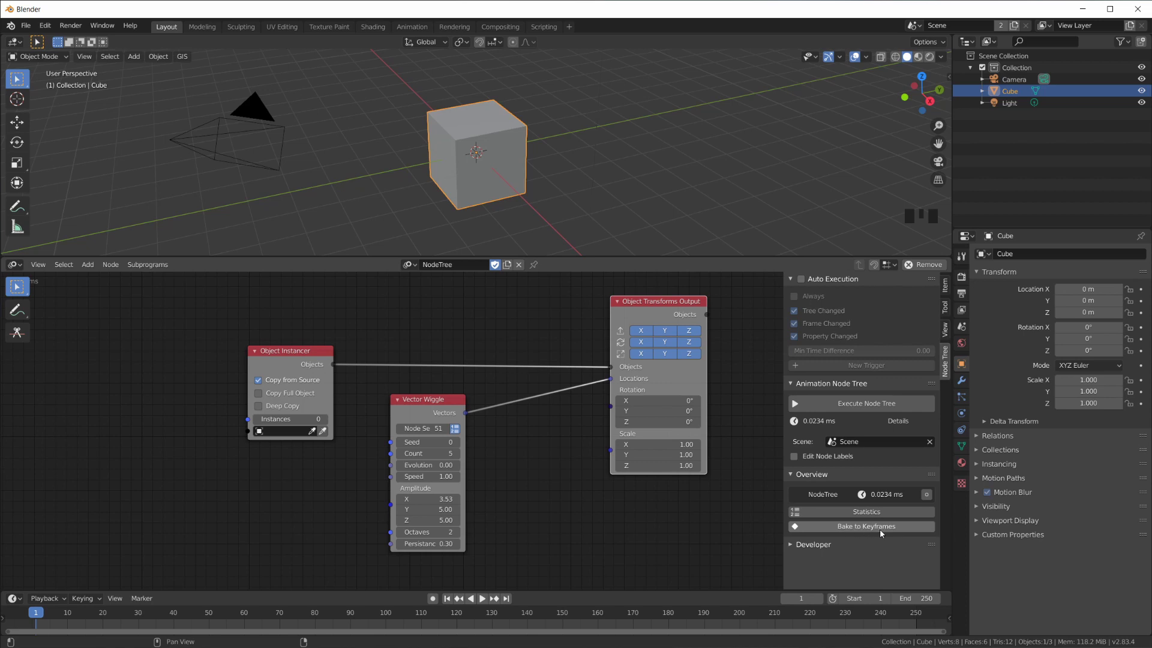
Turn Auto Execution back on with its tree, frame and property triggers
left_click(808, 278)
left_click(814, 283)
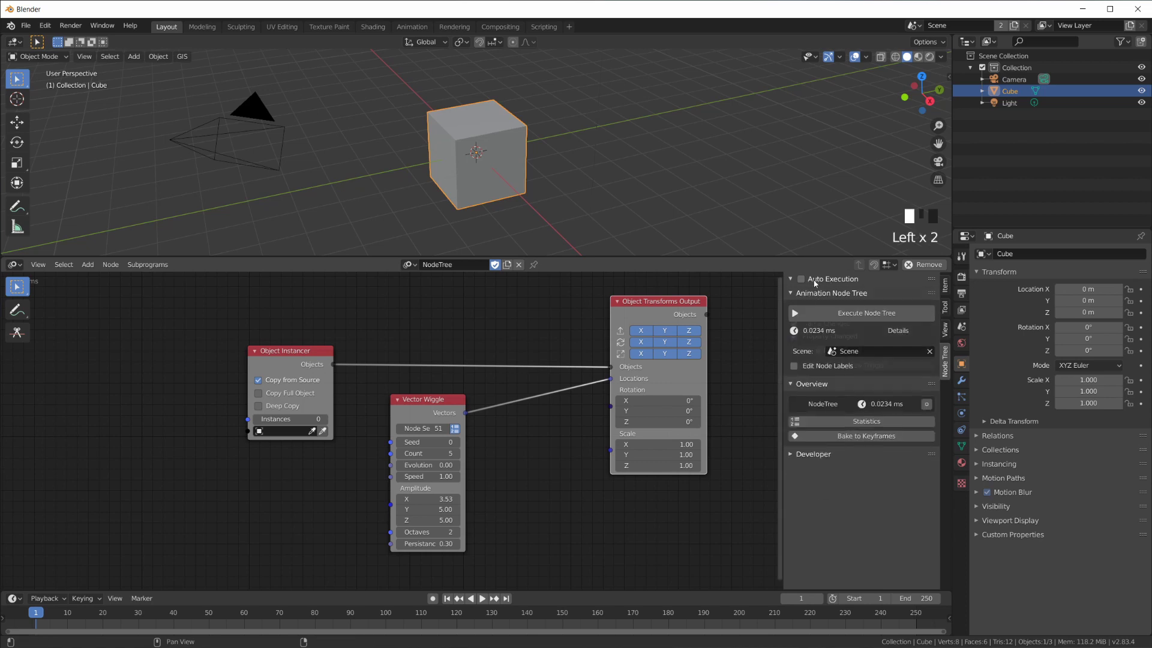
left_click(813, 281)
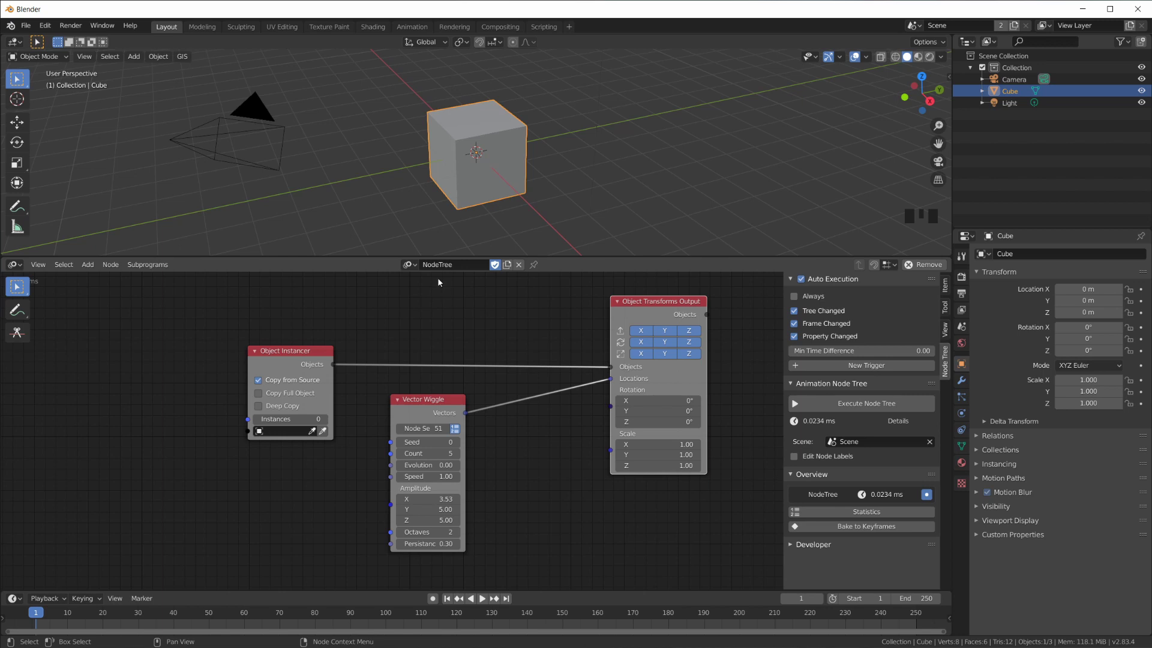
scroll(494, 362, "down", 3)
scroll(508, 417, "up", 3)
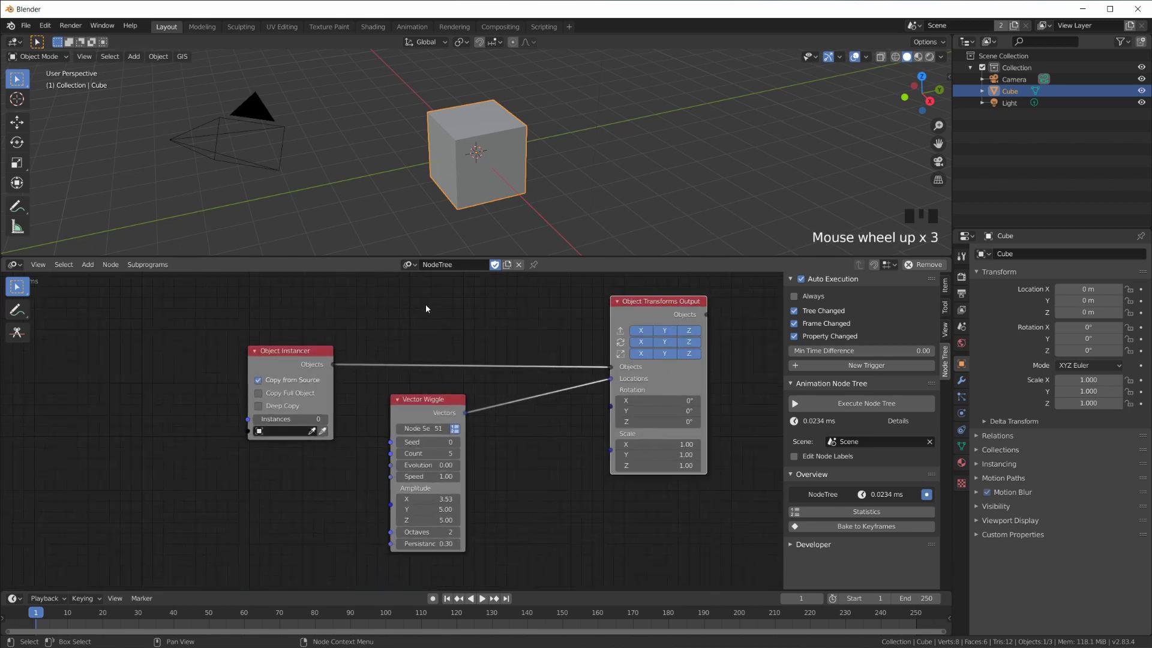
Create a new empty node tree, NodeTree.001
left_click(409, 265)
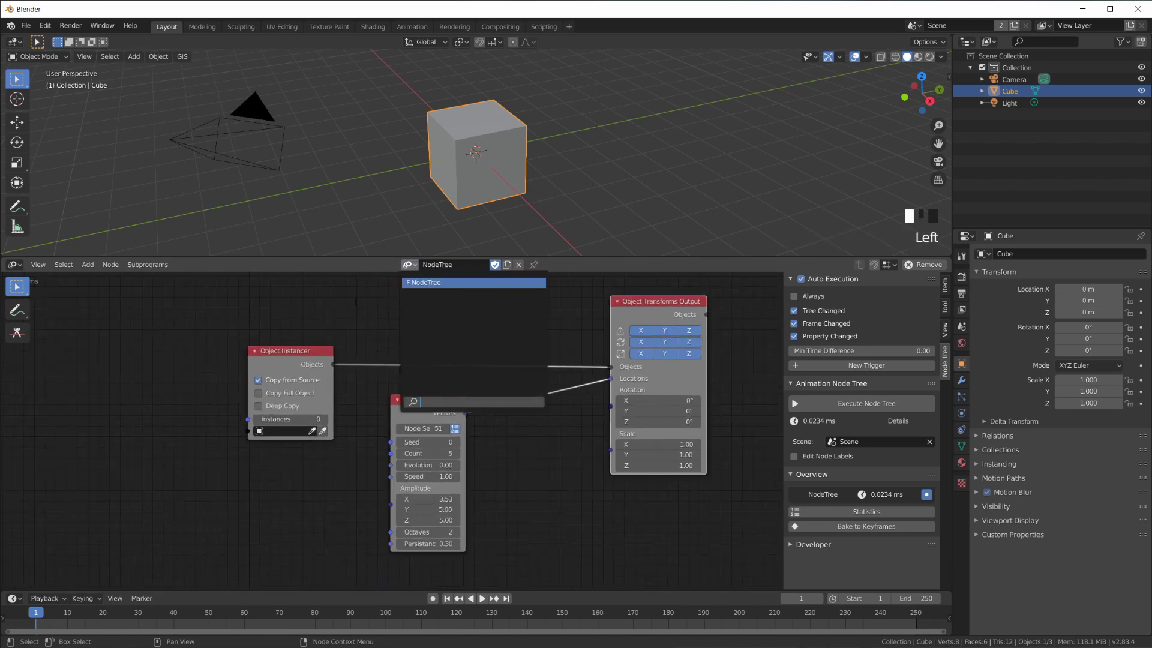
left_click(470, 282)
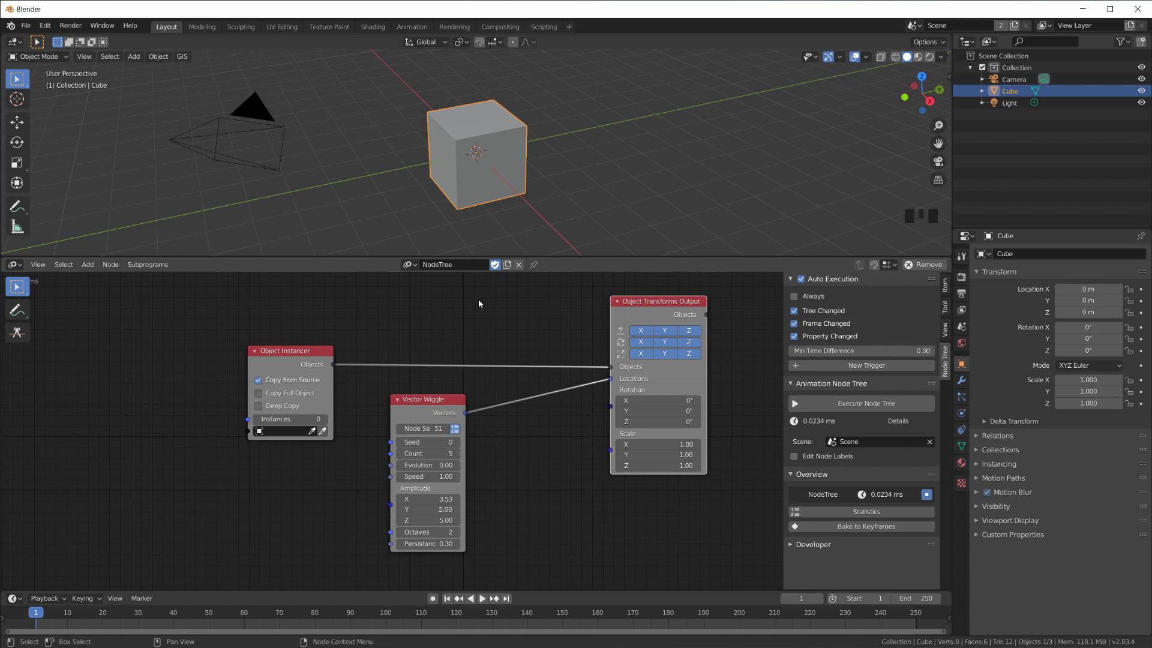
left_click(507, 265)
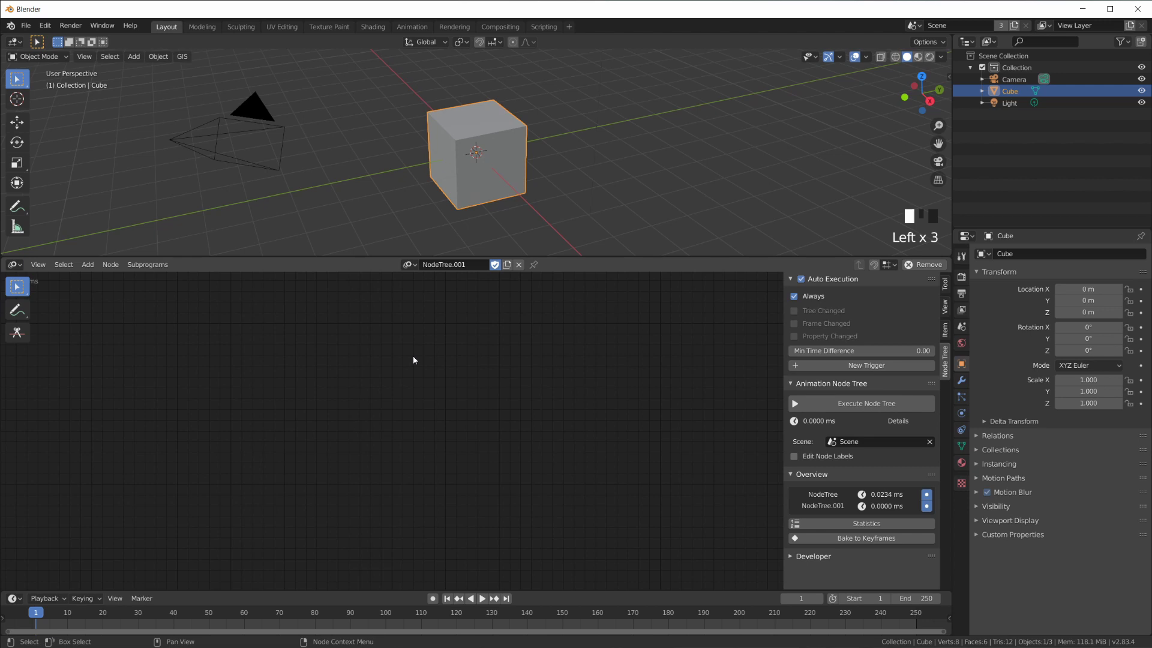
Add an Object Input node and an Object Transforms Input node
key("shift+a")
mouse_move(408, 368)
mouse_move(406, 411)
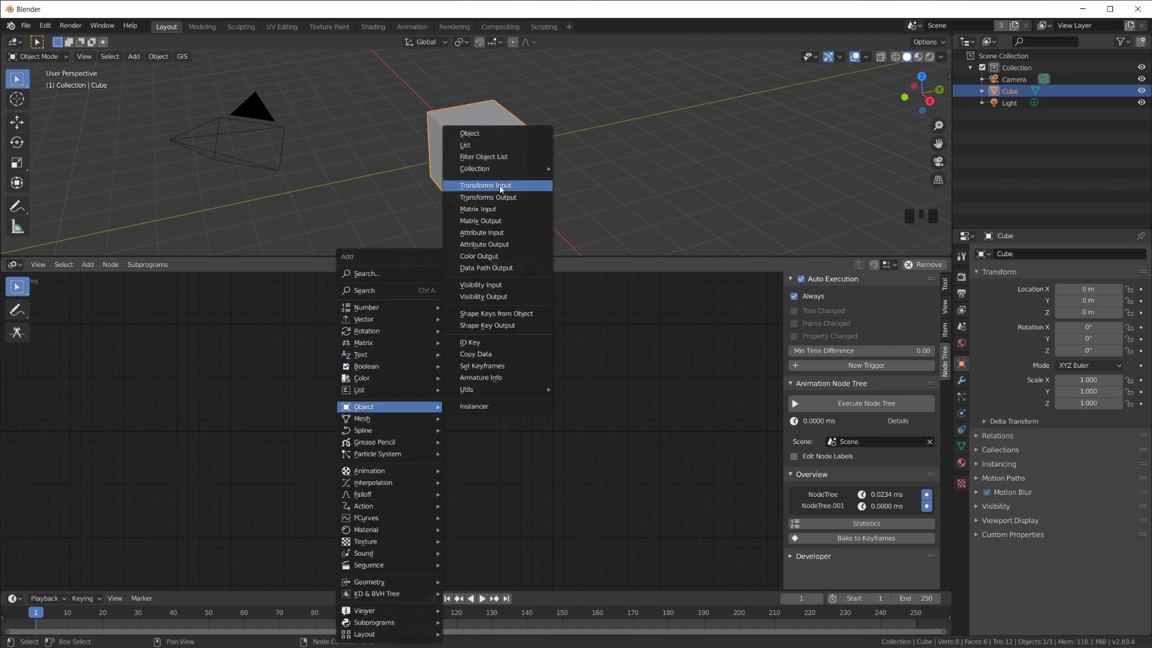
left_click(488, 133)
left_click(300, 359)
key("shift+a")
mouse_move(437, 386)
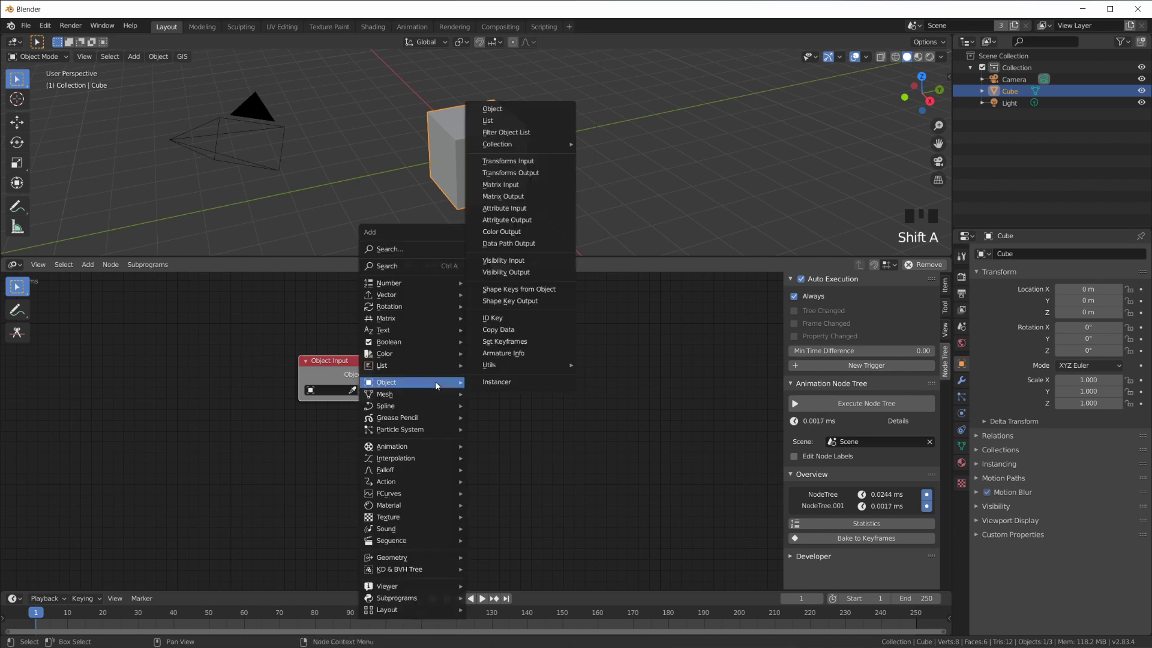
left_click(523, 161)
left_click(424, 330)
Link Object Input into Object Transforms Input and pick the Cube as its object
left_click_drag(374, 374, 430, 396)
scroll(484, 443, "up", 3)
middle_click_drag(485, 442, 432, 491)
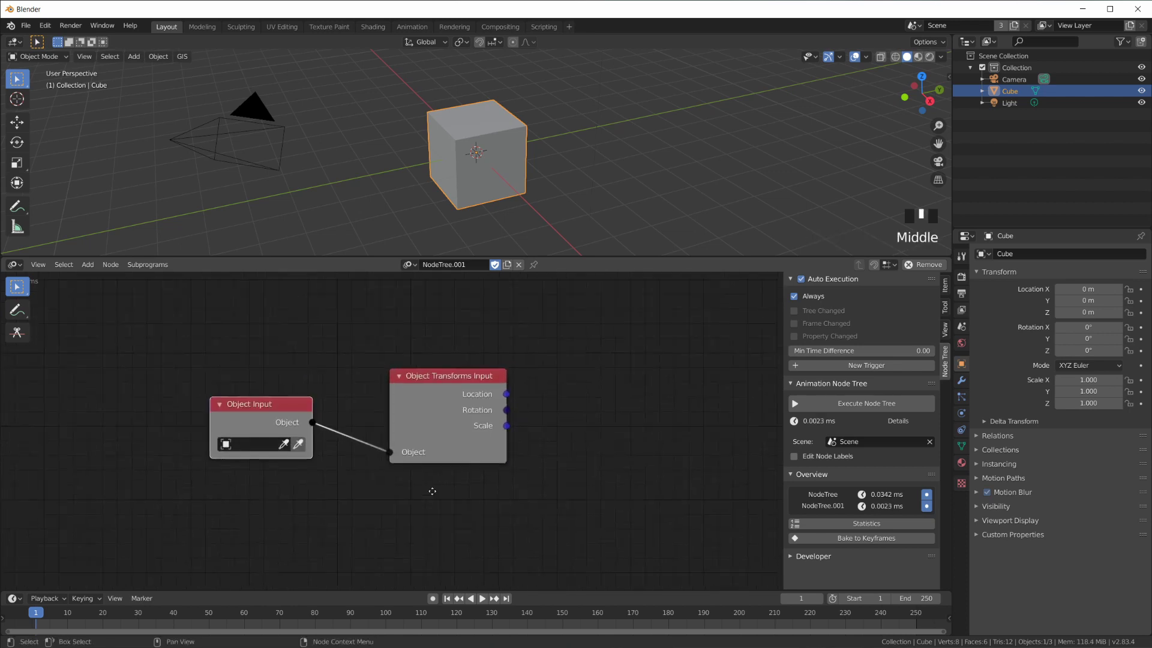
left_click(284, 444)
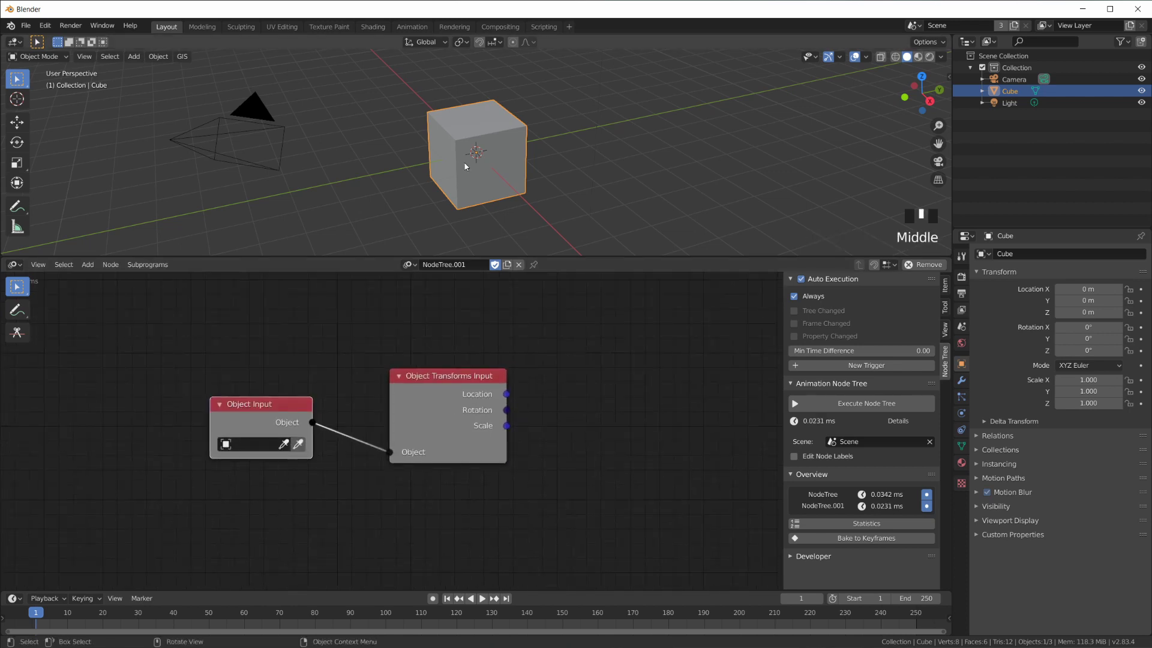
left_click(484, 167)
middle_click_drag(549, 447, 626, 443)
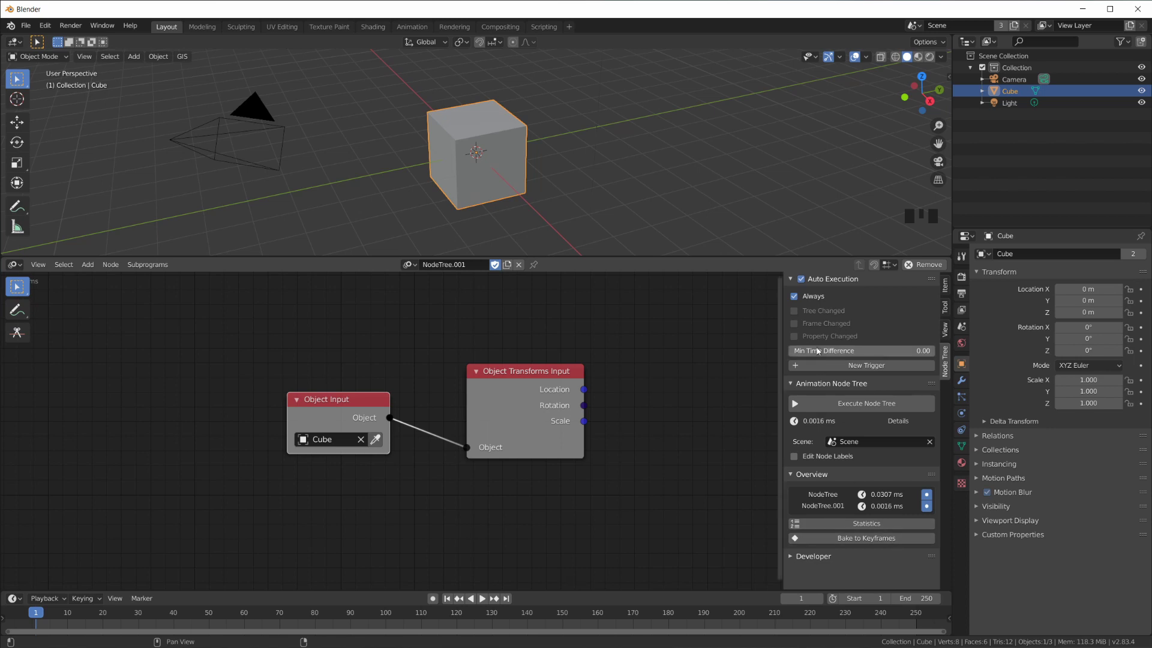
left_click(410, 265)
Switch back to the original NodeTree and reposition its view
left_click(423, 282)
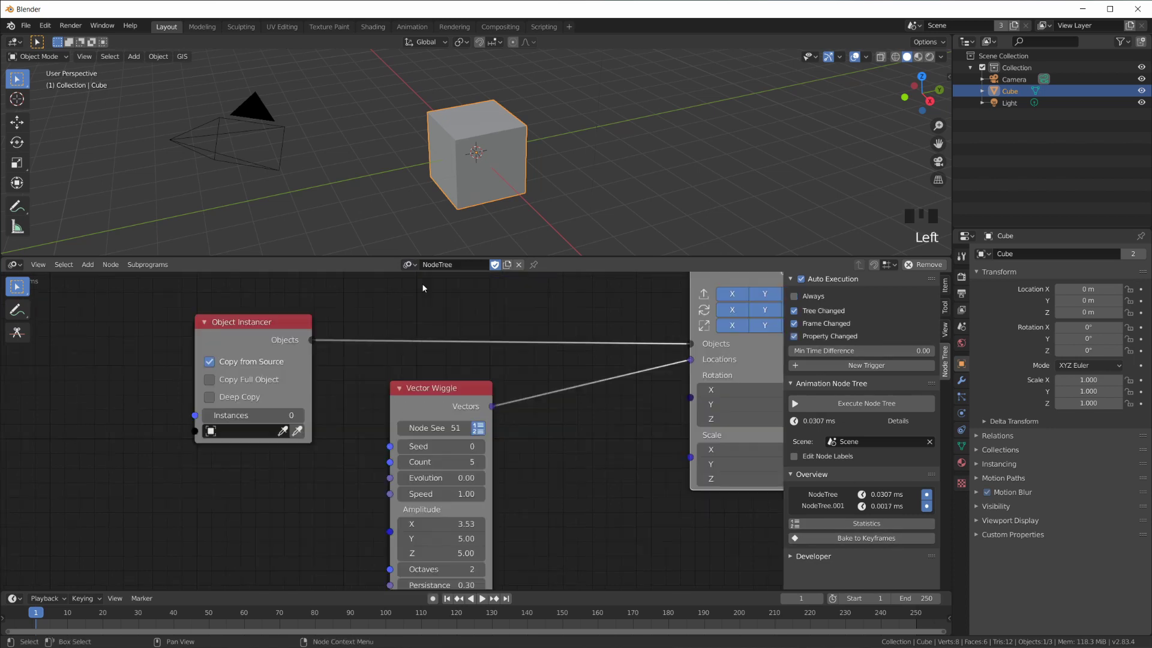
scroll(590, 469, "down", 6)
middle_click_drag(590, 469, 569, 480)
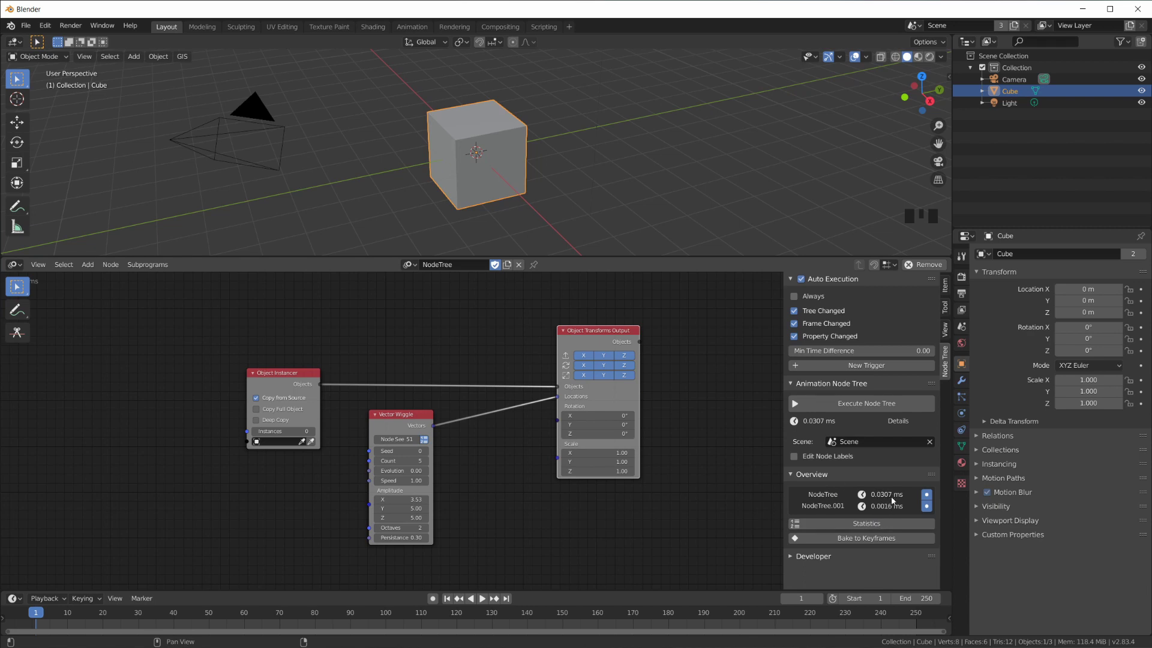
Execute the node tree manually five times and set output Rotation X to -1.2°
left_click(848, 406)
left_click(887, 402)
left_click(887, 402)
left_click(887, 405)
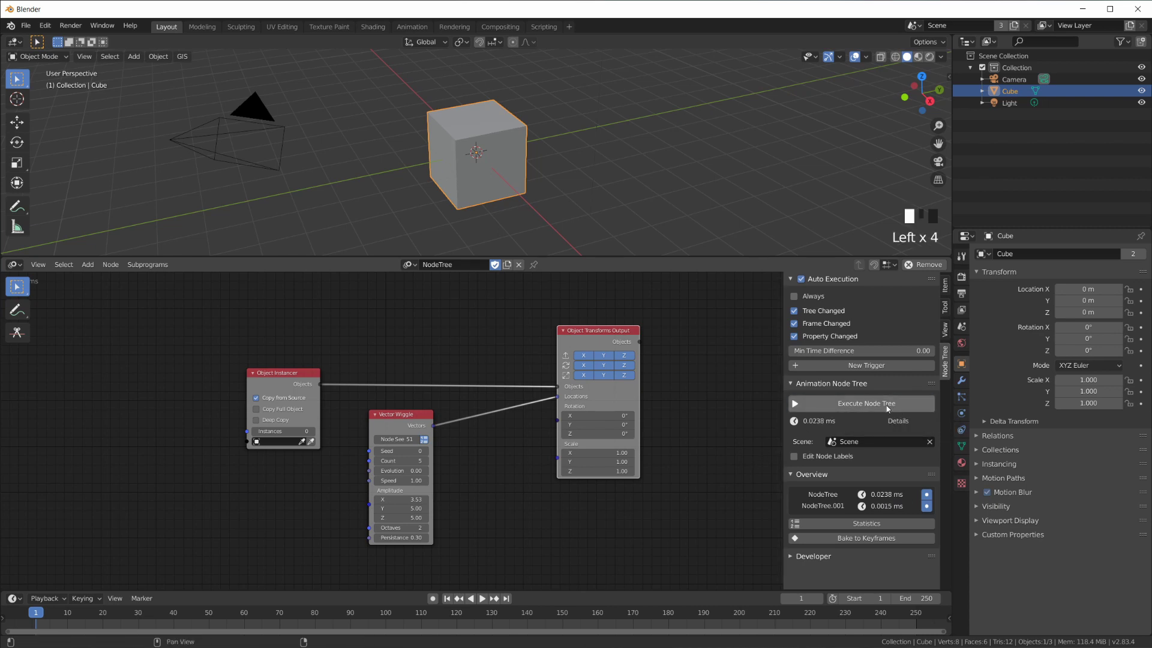
left_click(887, 405)
left_click_drag(596, 415, 591, 415)
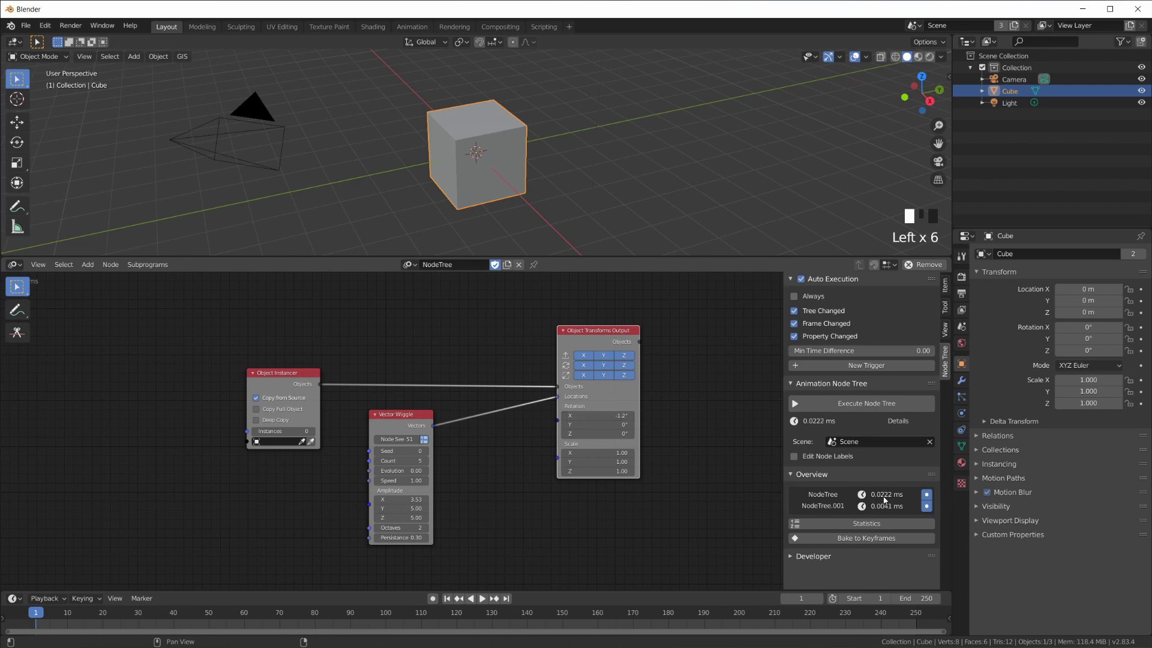
Browse the node tree list showing NodeTree and NodeTree.001
left_click(409, 264)
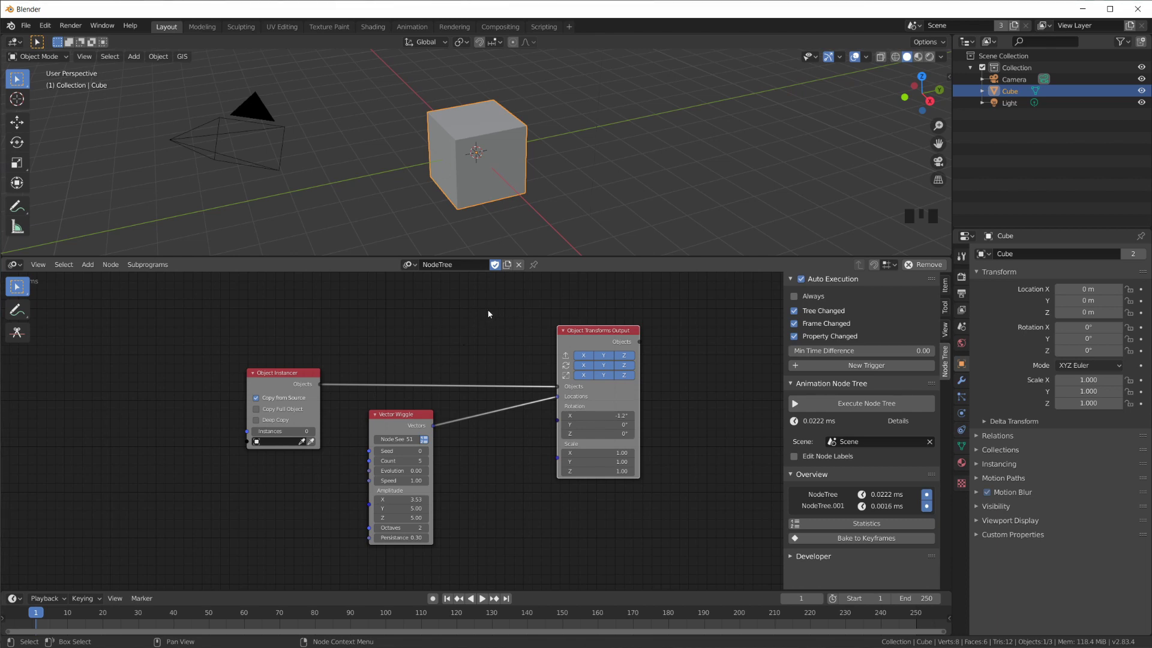
left_click(409, 265)
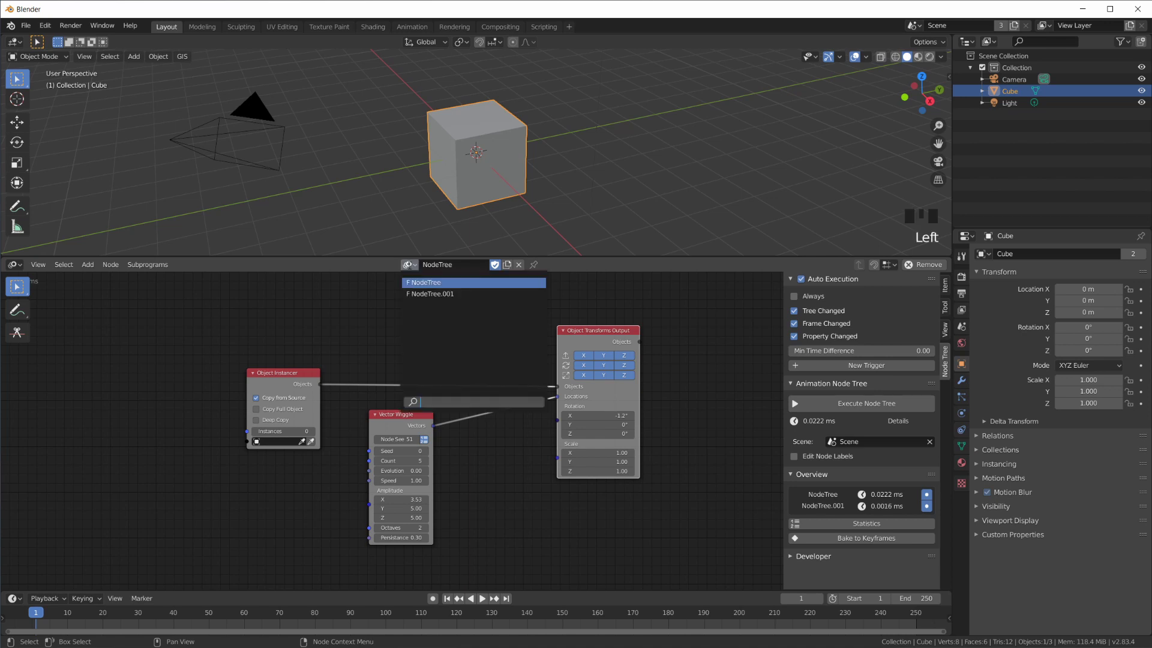
scroll(612, 413, "up", 2)
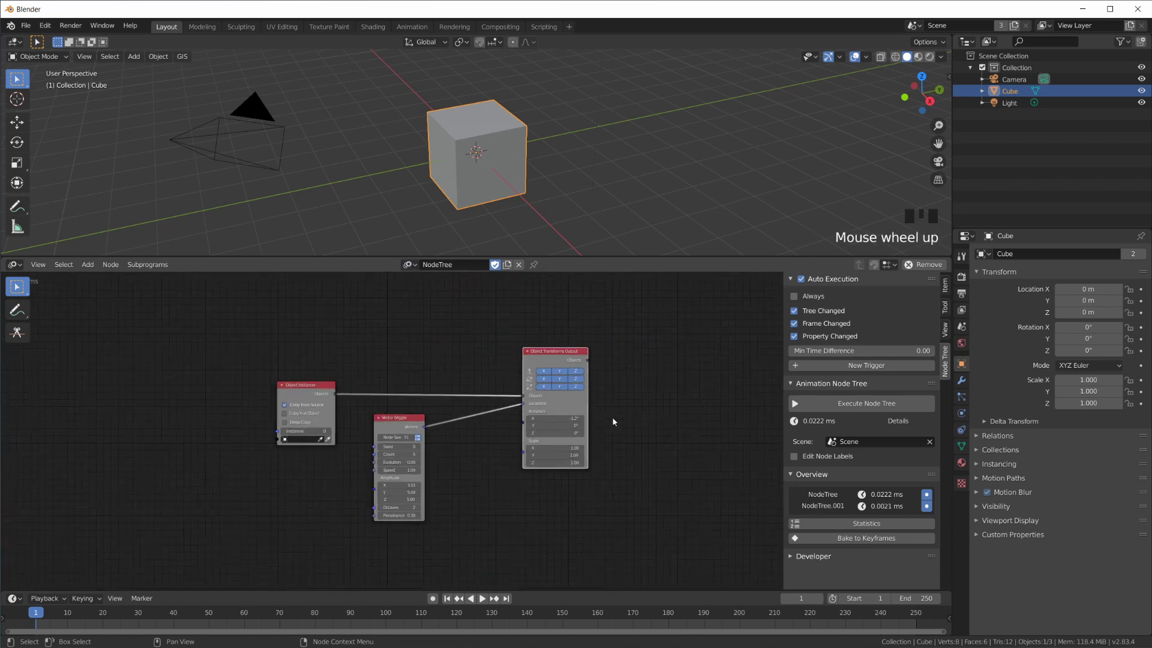
Show the active node's properties in the node editor sidebar's Item tab
key("n")
key("n")
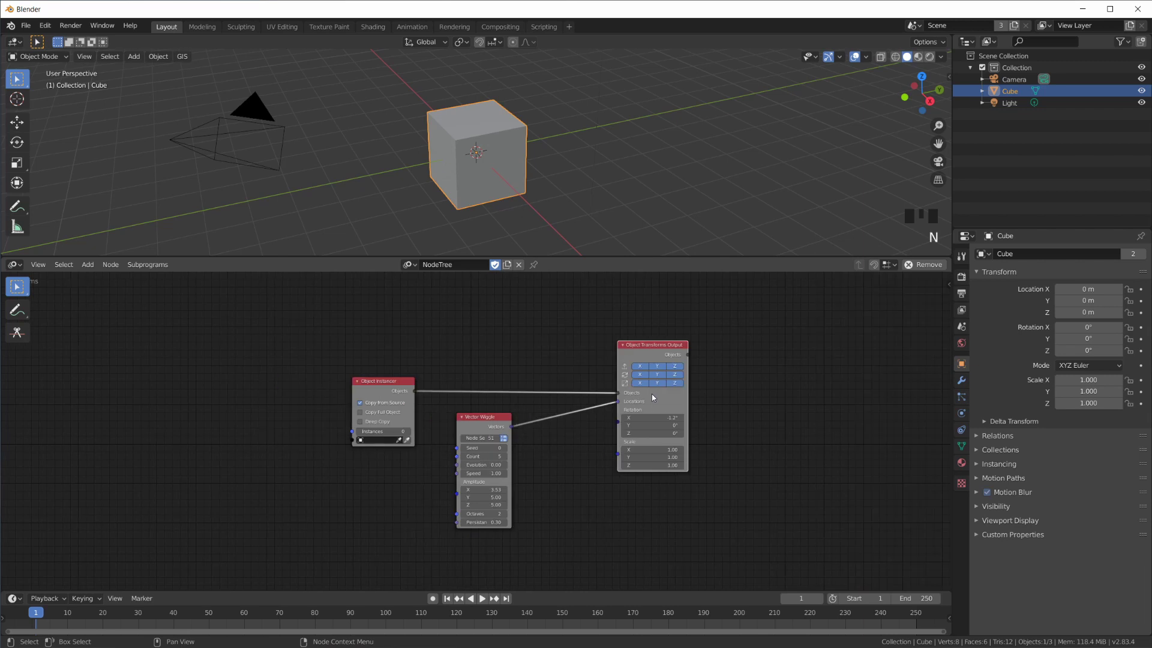
key("n")
key("n")
key("n")
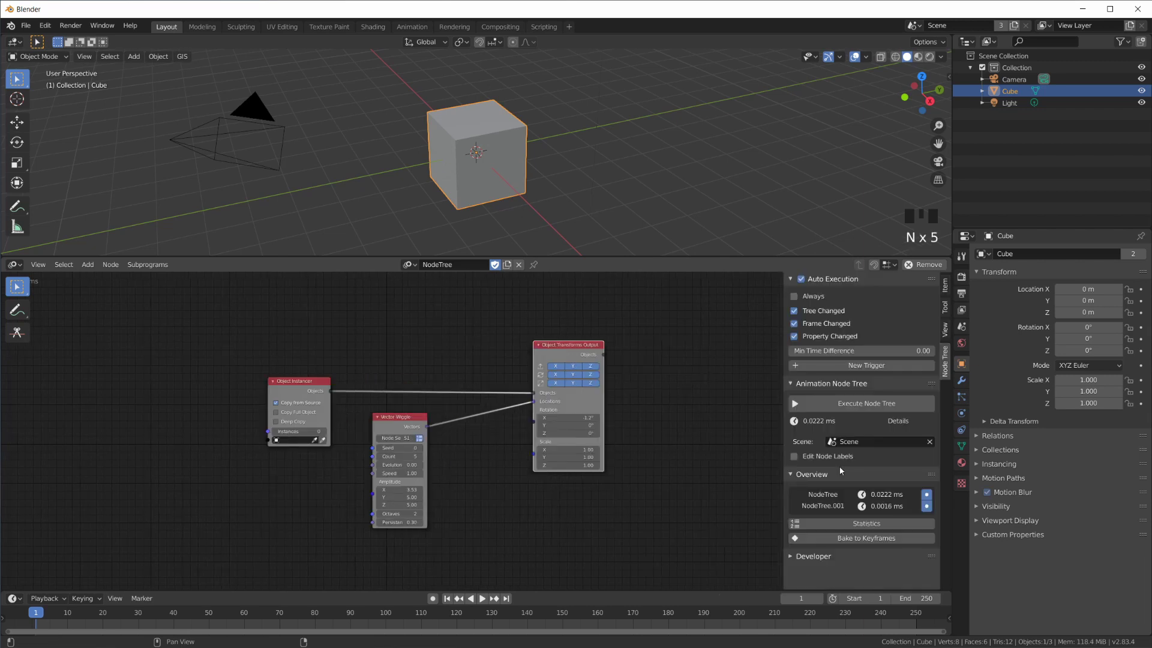
left_click(945, 364)
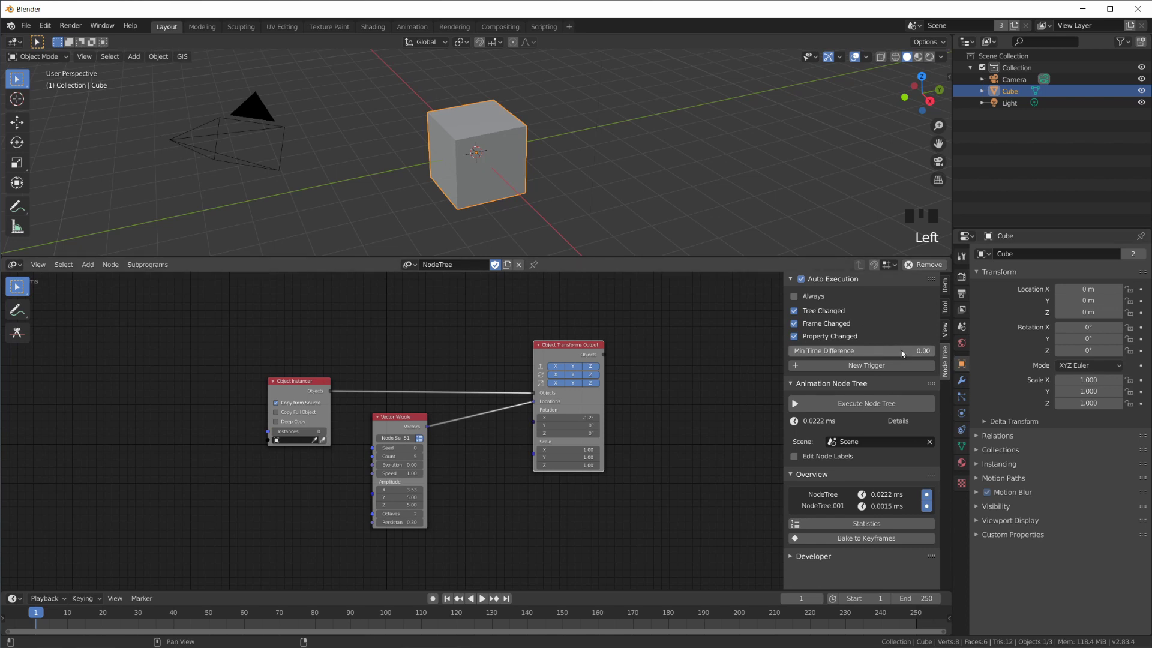
scroll(390, 426, "up", 3)
middle_click_drag(728, 393, 628, 376)
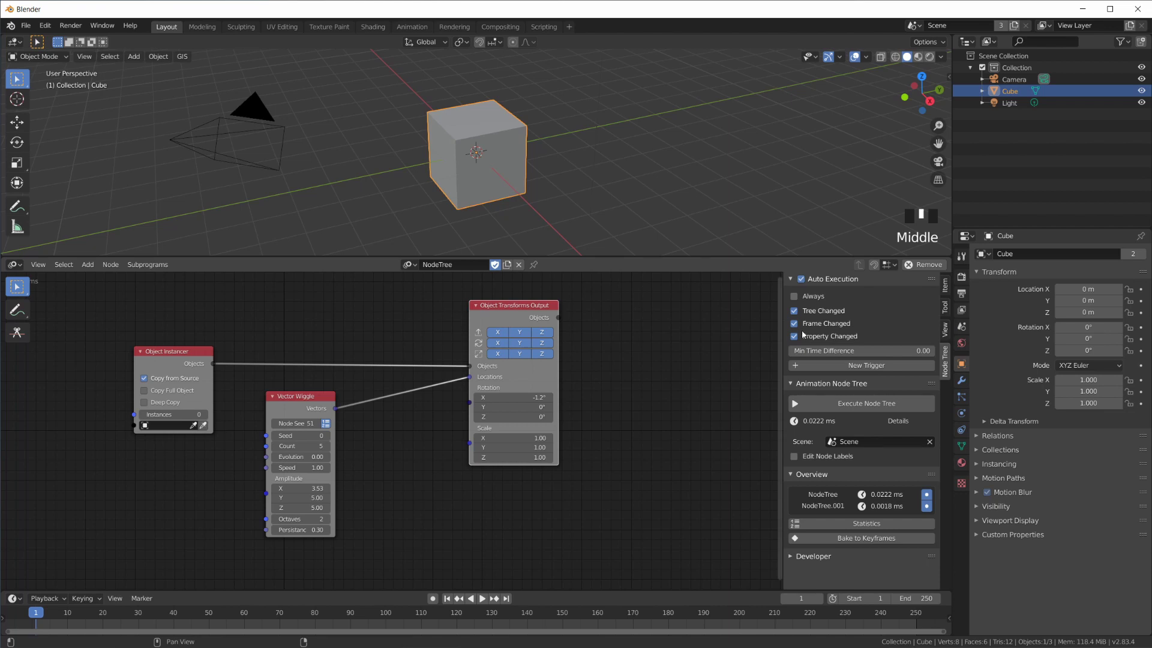
left_click(946, 289)
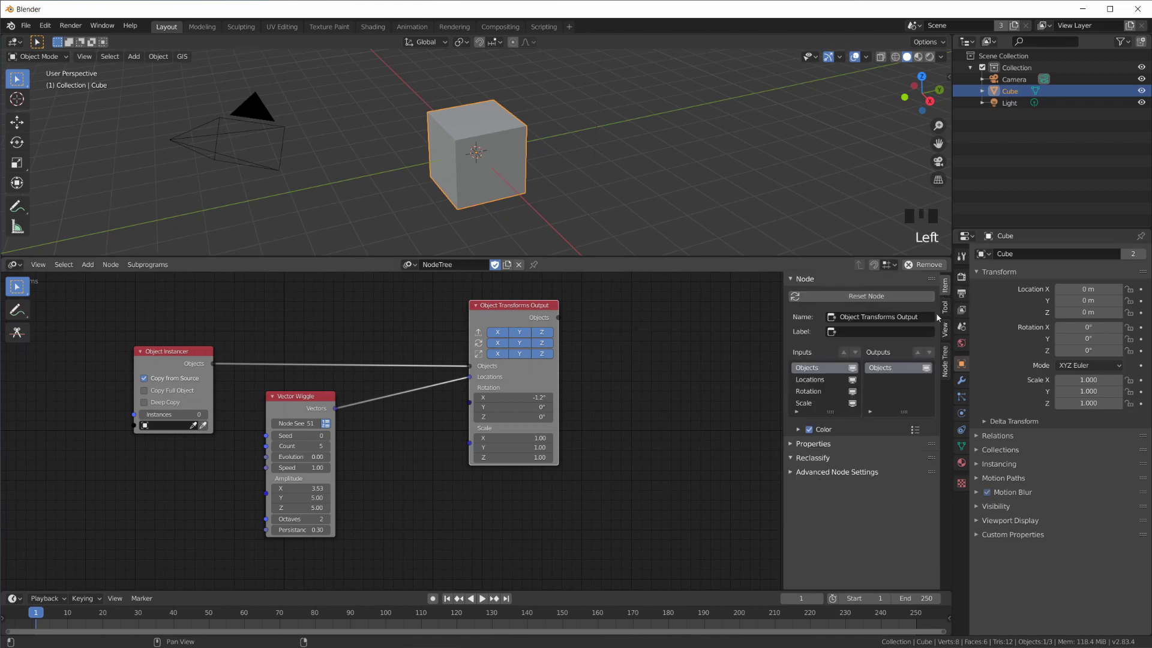
Move Object Transforms Output and Vector Wiggle further right
left_click_drag(499, 311, 523, 313)
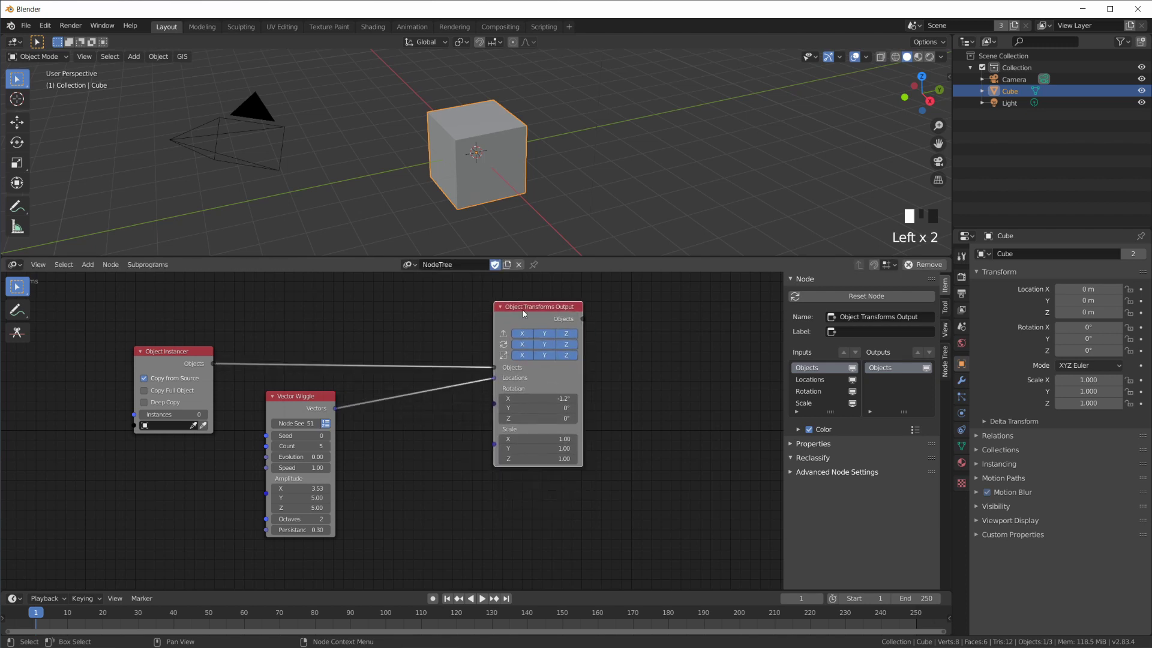
left_click_drag(300, 397, 381, 400)
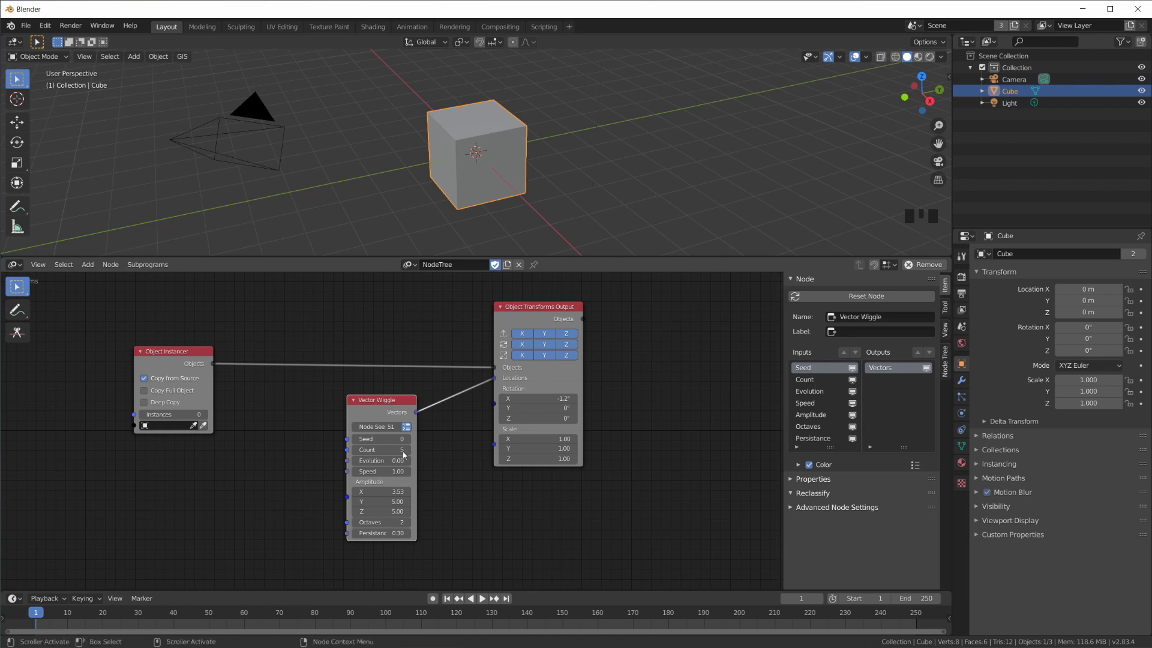
scroll(348, 439, "up", 4)
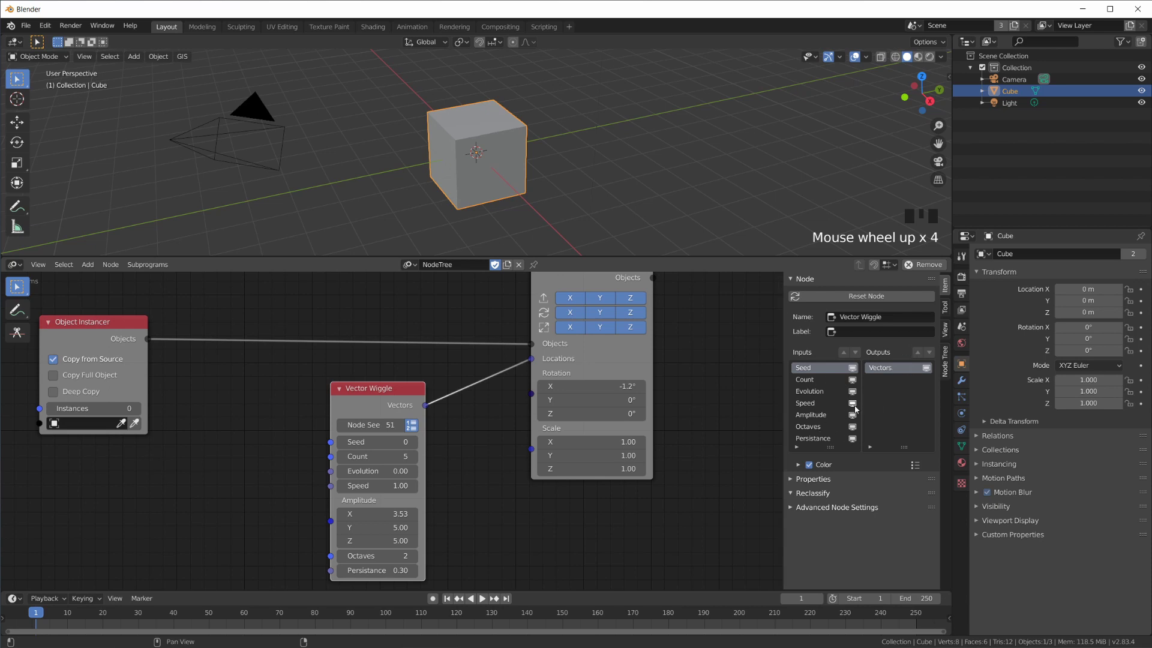
Hide and reshow Vector Wiggle's Octaves and Persistance inputs, then recentre the graph
left_click(852, 426)
left_click(851, 438)
left_click(851, 440)
left_click(851, 426)
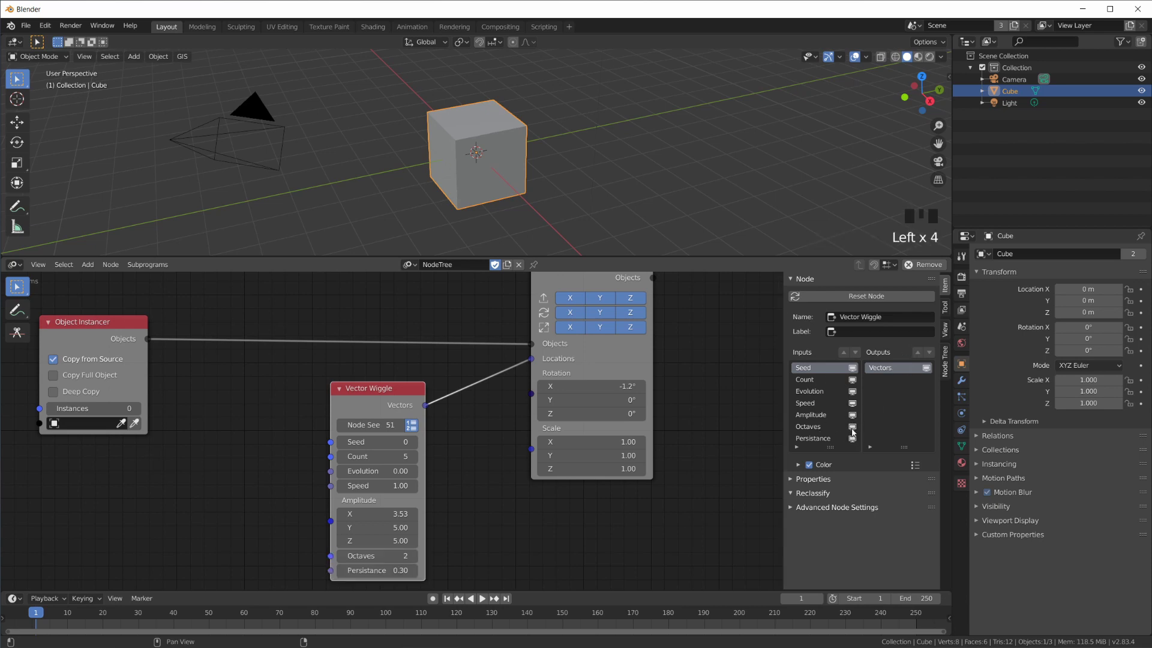
scroll(689, 481, "down", 4)
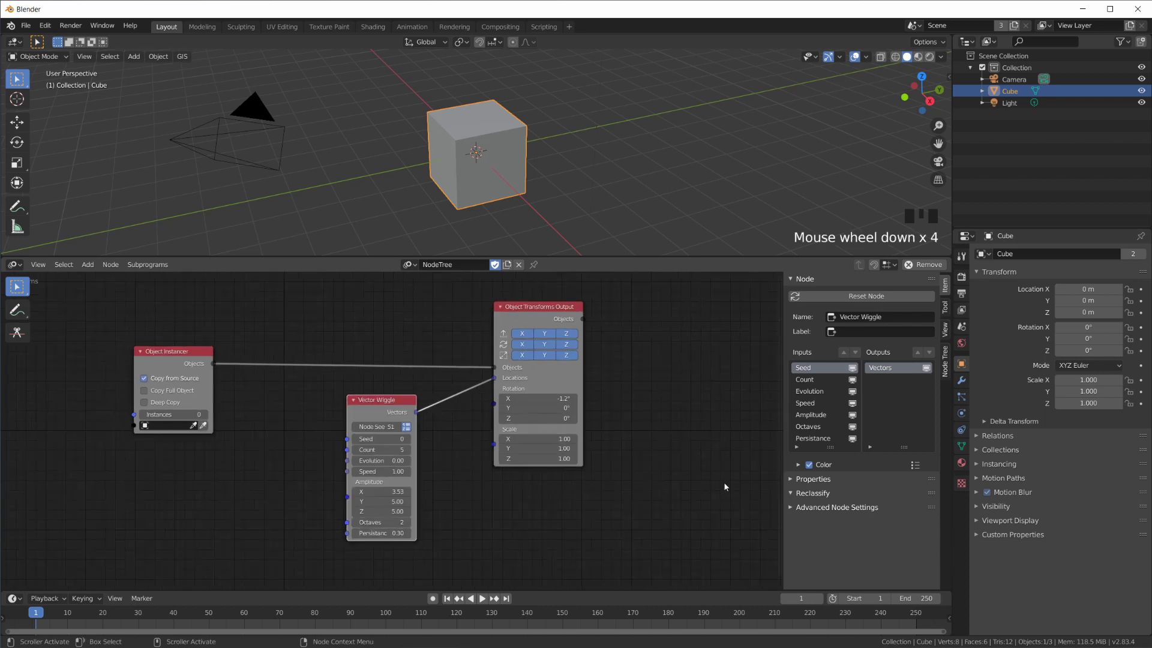
middle_click_drag(728, 484, 532, 367)
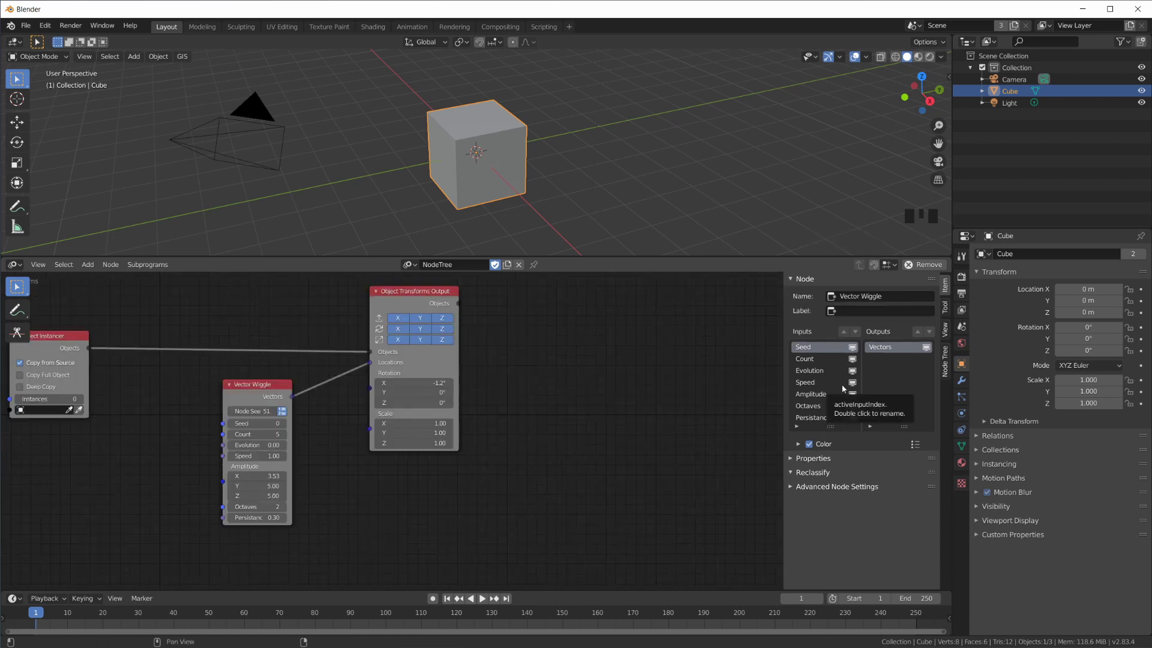
Add a Mesh Object Input node to the NodeTree
left_click(562, 352)
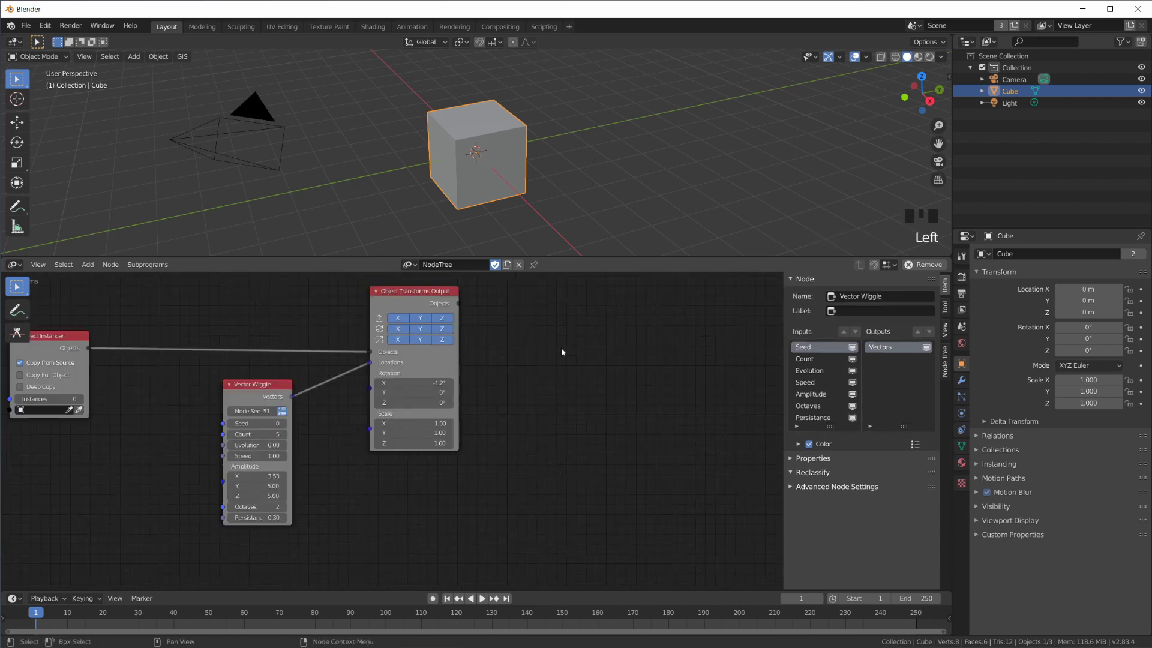
key("shift+a")
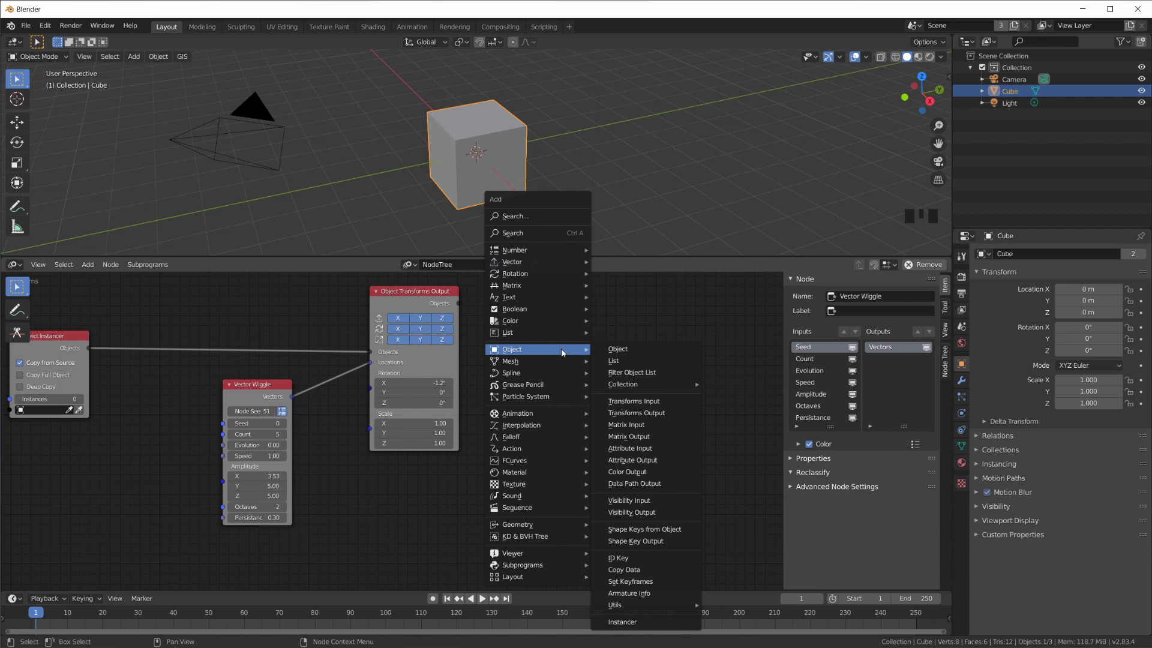
mouse_move(573, 361)
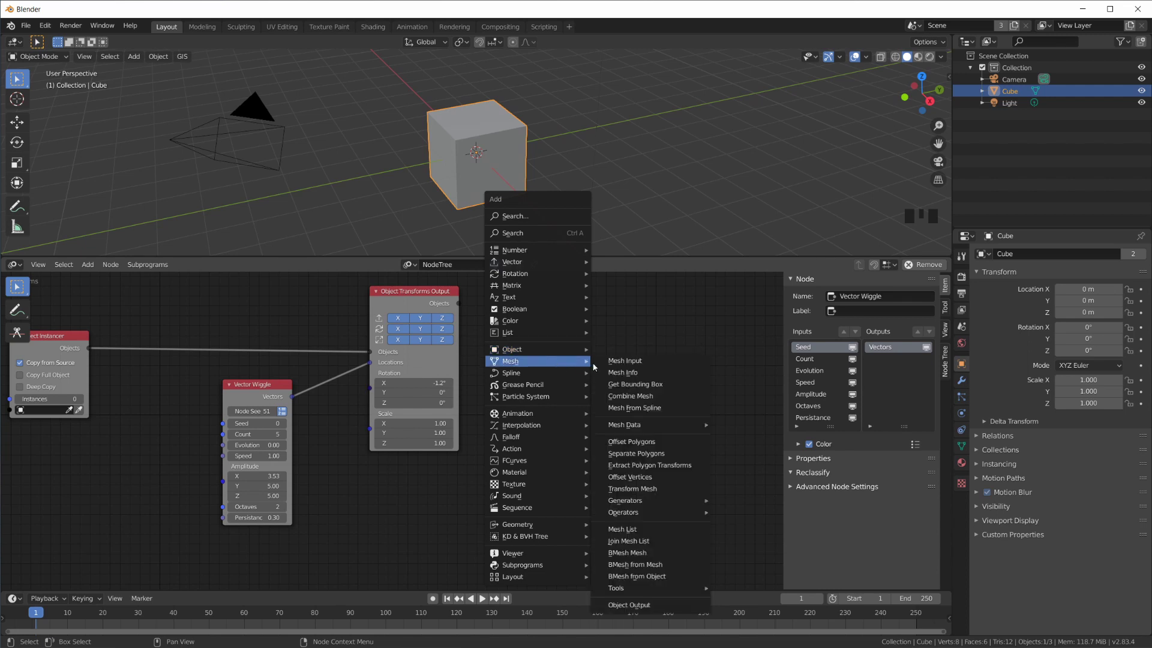
left_click(638, 363)
left_click(543, 387)
scroll(557, 398, "up", 2)
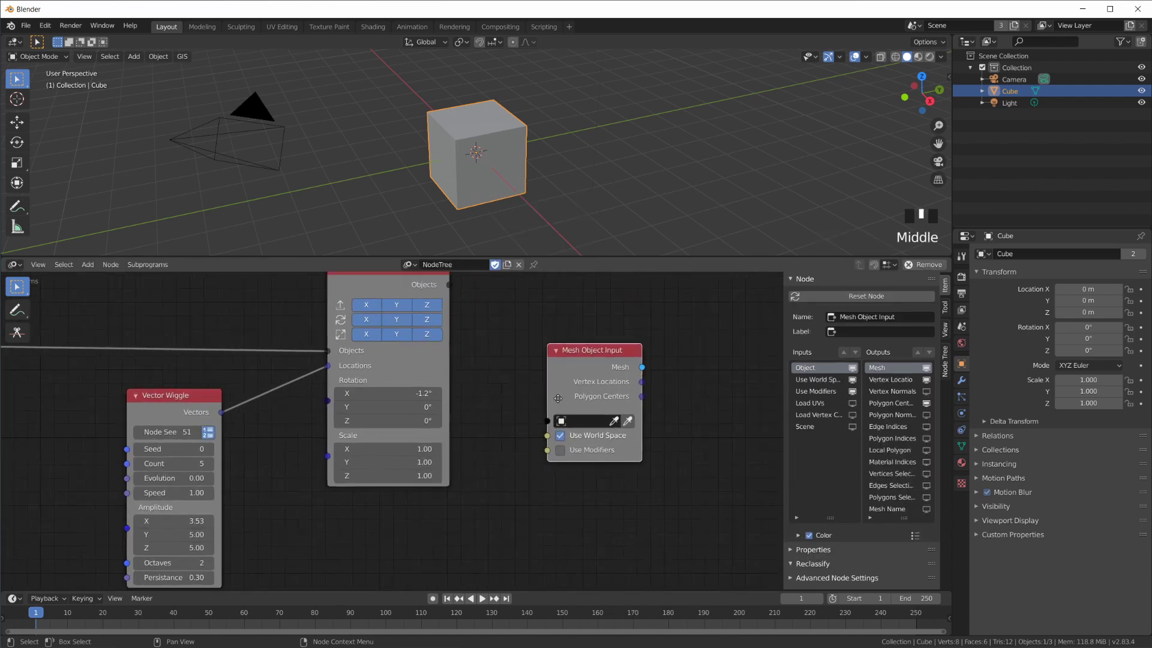
middle_click_drag(558, 398, 499, 414)
left_click_drag(542, 440, 553, 467)
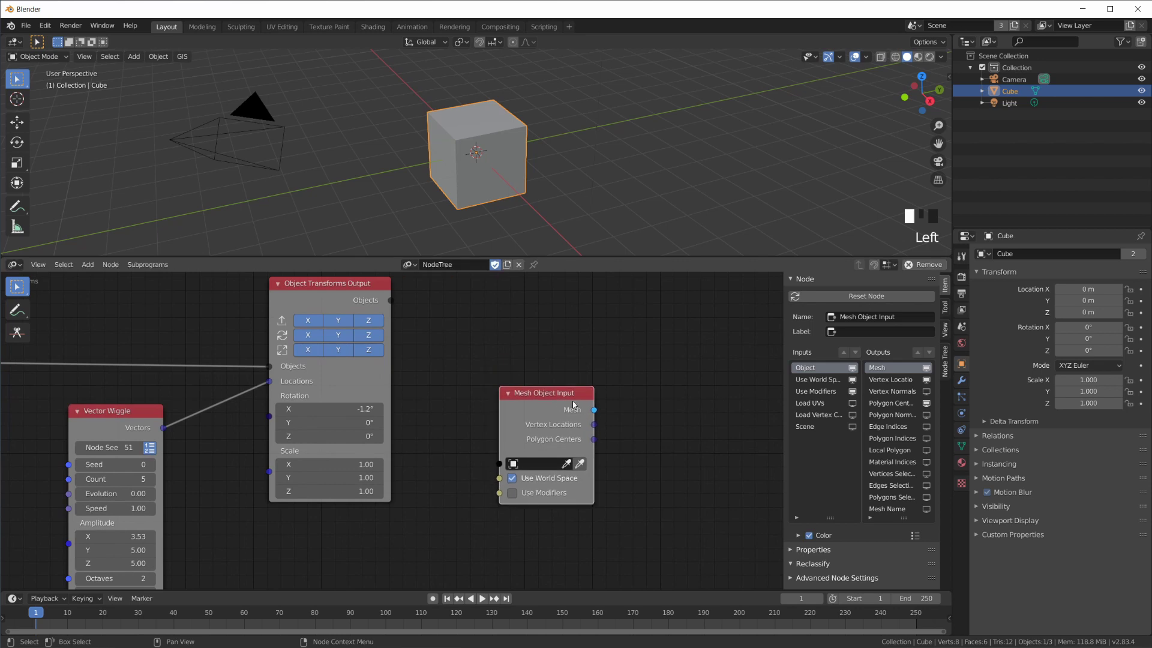
Set the Mesh Object Input's object to Cube and raise the node
left_click(553, 467)
left_click(526, 468)
left_click_drag(593, 410, 676, 390)
left_click_drag(526, 394, 525, 371)
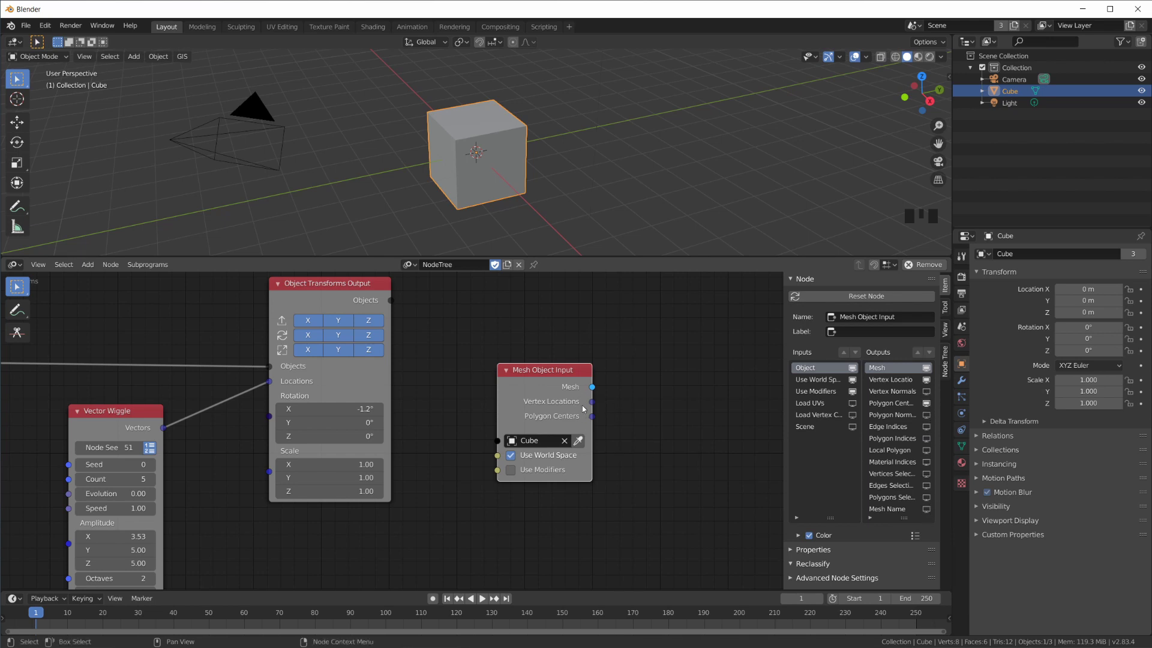
Enable all Mesh Object Input outputs plus Load UVs, Load Vertex Colors and Scene inputs
left_click(926, 509)
left_click_drag(927, 391, 927, 497)
middle_click_drag(593, 478, 602, 421)
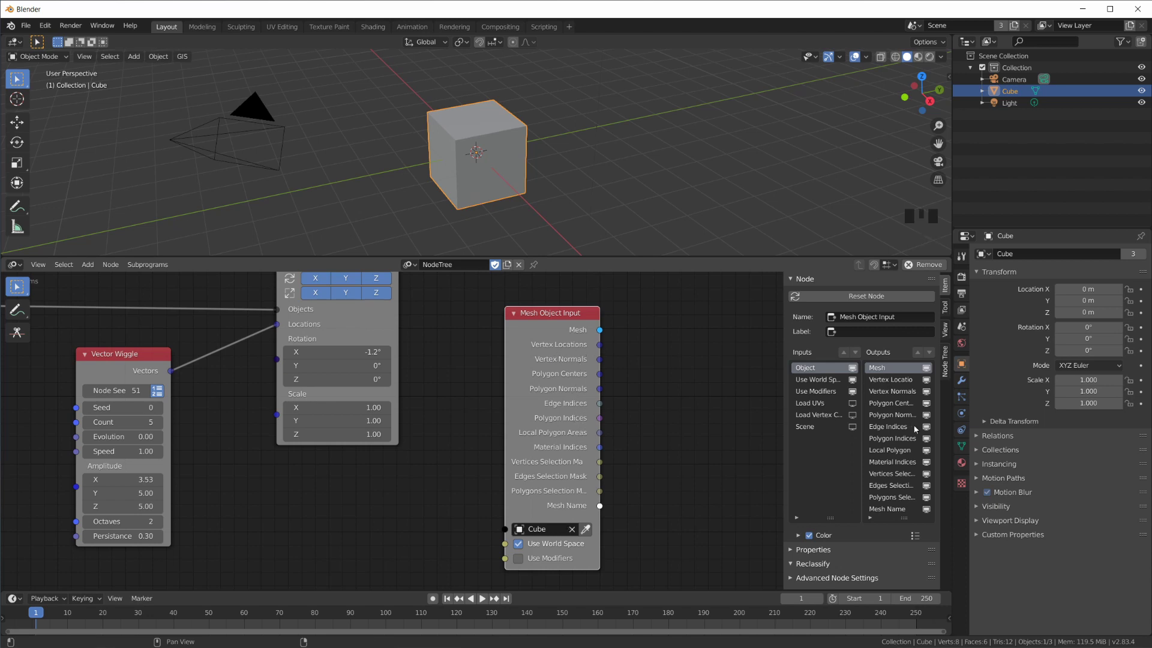
scroll(430, 352, "down", 2)
left_click_drag(430, 352, 447, 350)
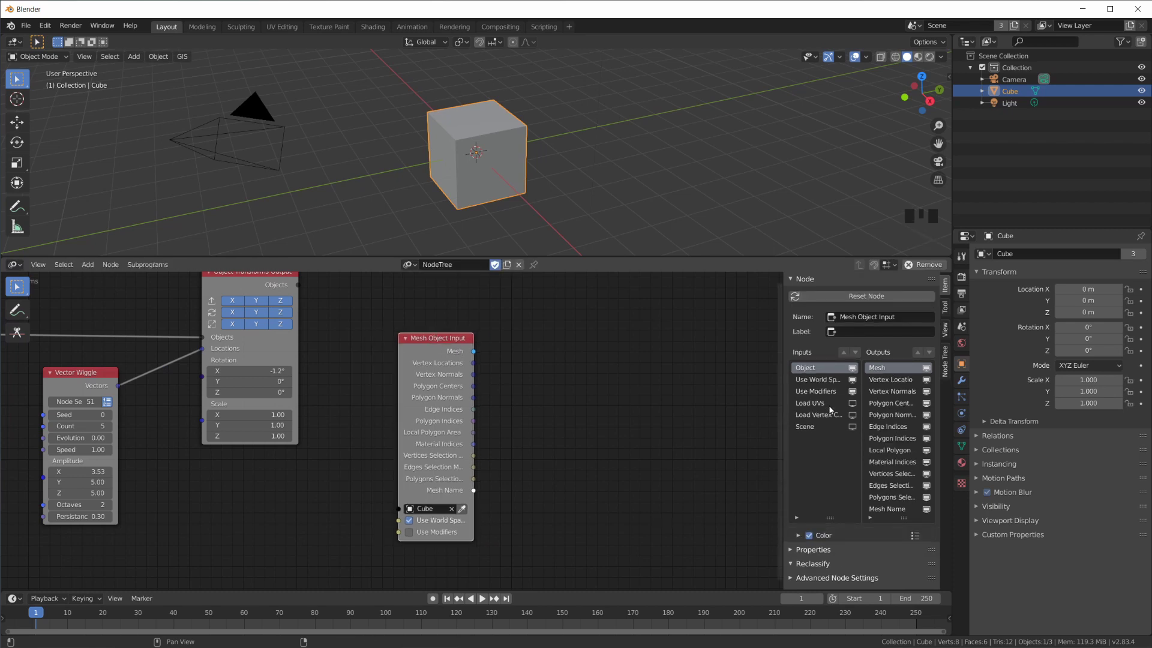
left_click_drag(852, 403, 851, 427)
mouse_move(437, 433)
middle_mouse_down()
mouse_move(466, 432)
mouse_move(455, 432)
middle_mouse_up()
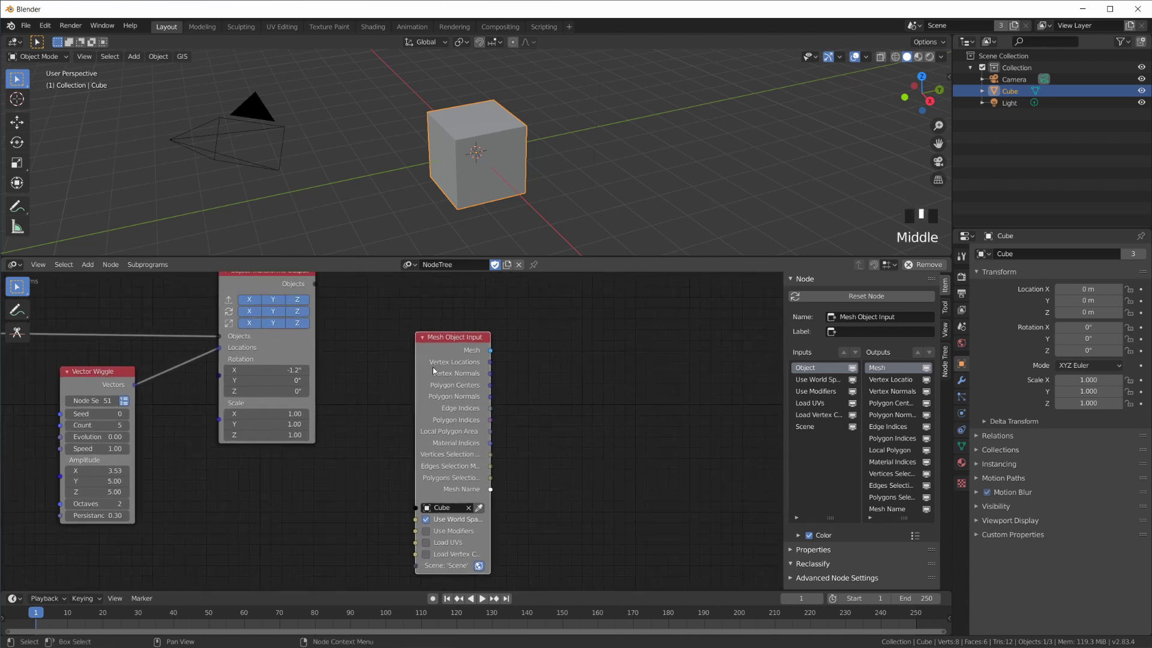
Widen the Mesh Object Input node and shift it up and right
left_click_drag(415, 367, 385, 367)
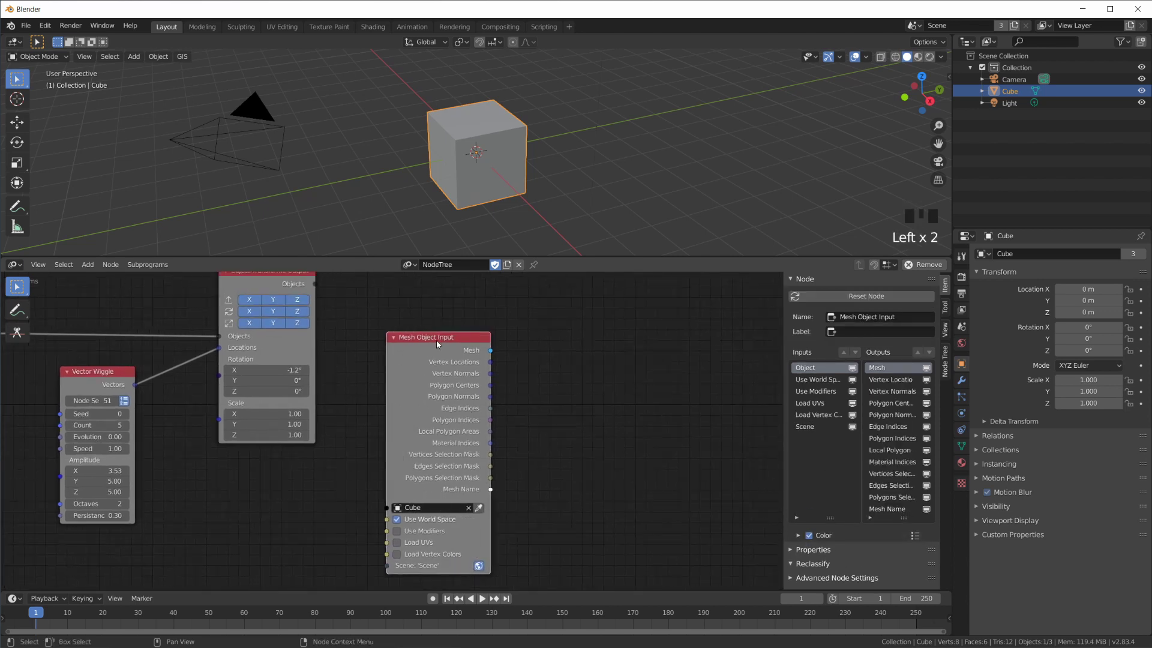
left_click_drag(437, 340, 463, 332)
left_click(581, 368)
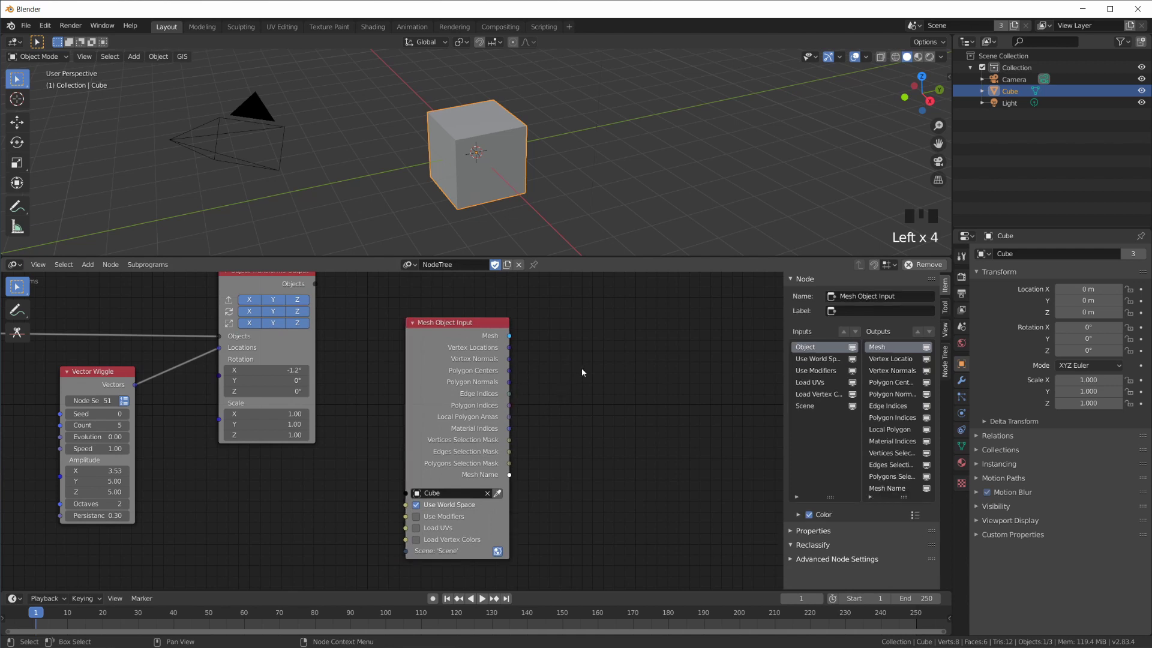
left_click(476, 322)
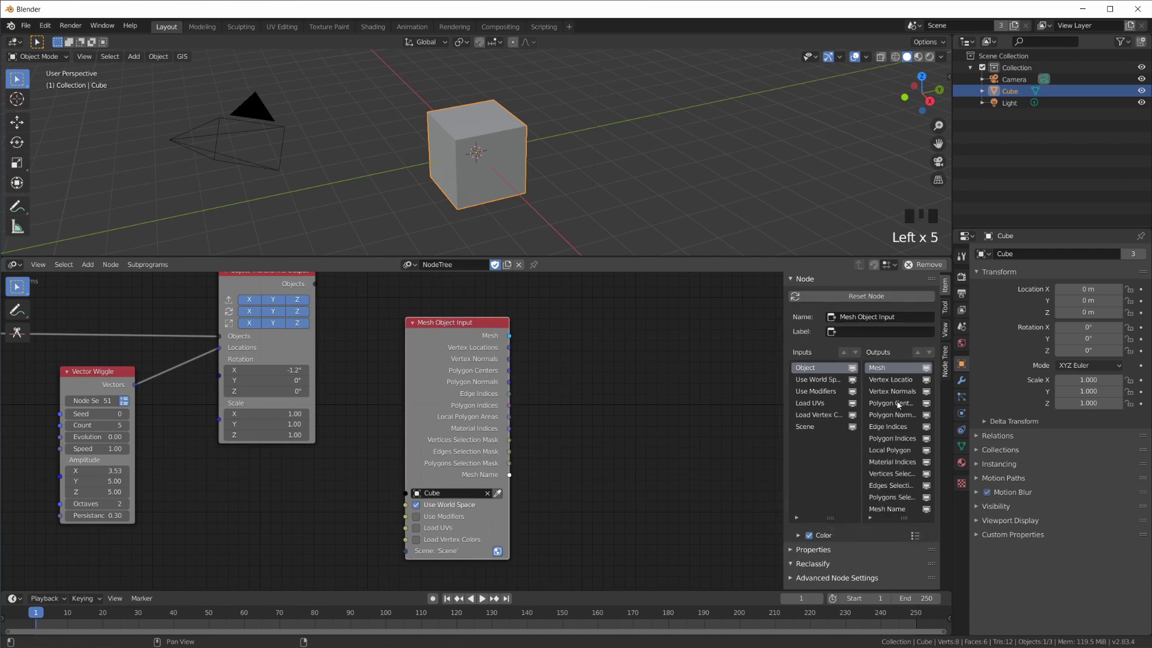
key("n")
key("n")
key("n")
key("n")
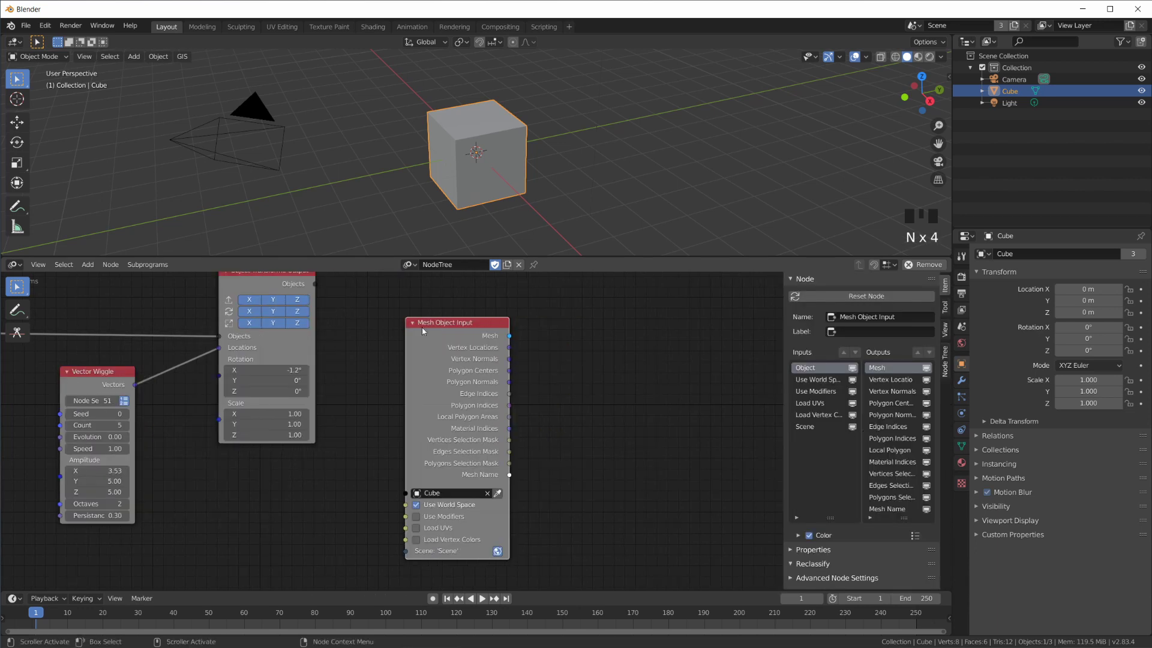
left_click(464, 322)
left_click_drag(455, 325, 484, 325)
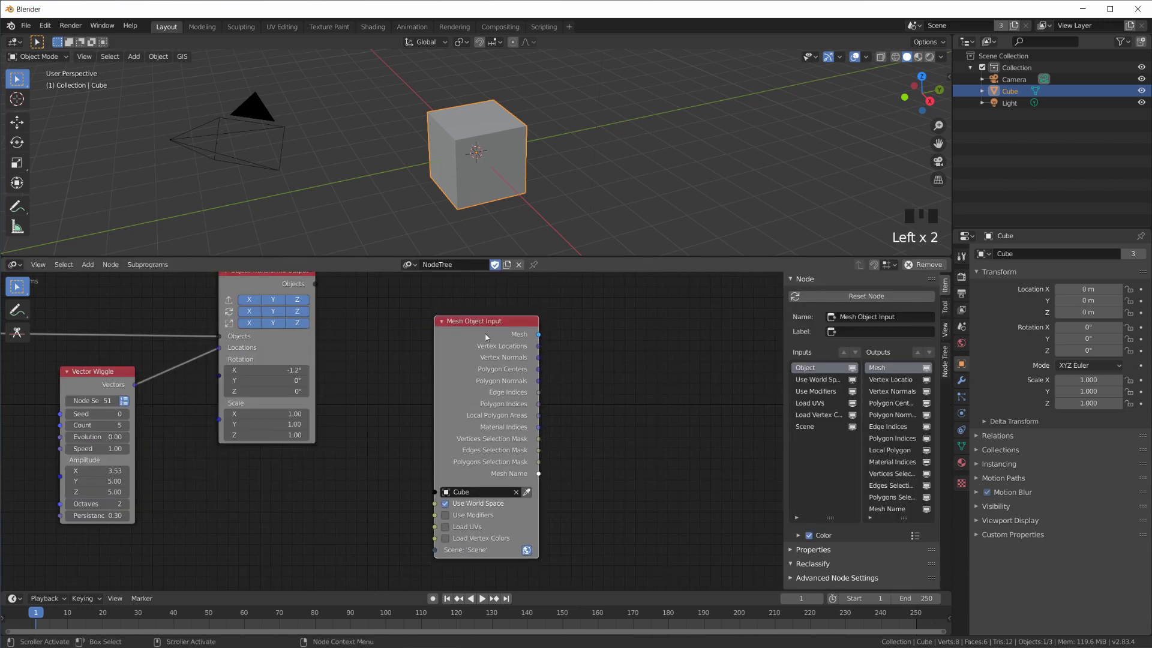
Hide Polygon Normals through Vertices Selection Mask, then reshow all except Local Polygon Areas
key("e")
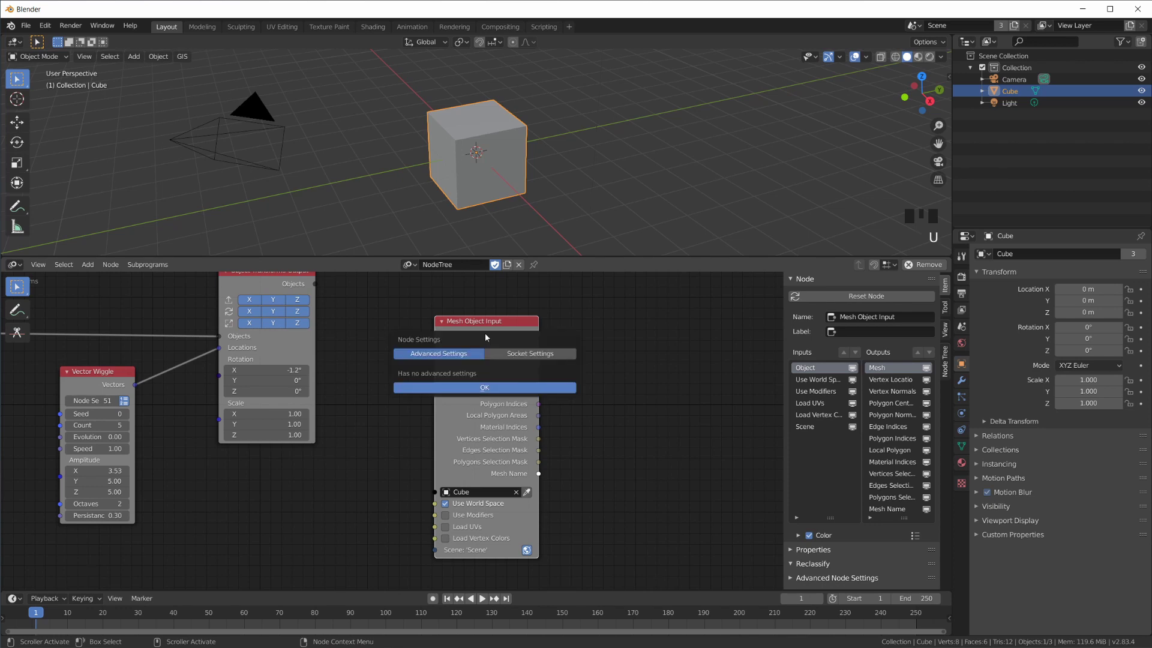
left_click(508, 355)
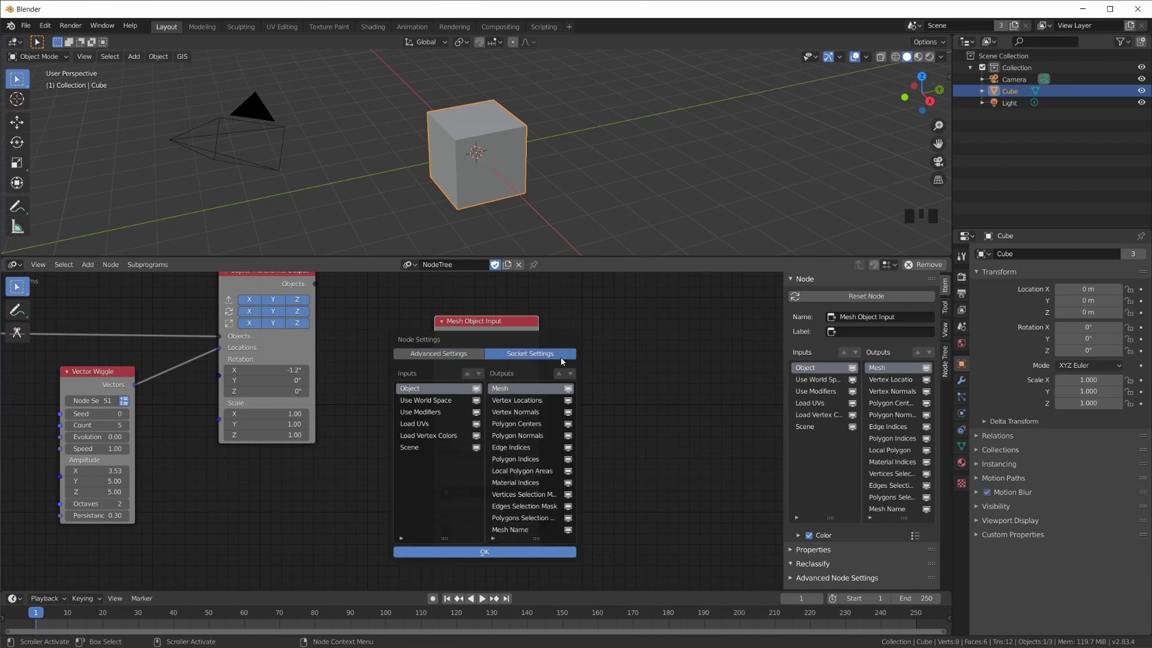
left_click_drag(568, 436, 568, 494)
left_click_drag(564, 435, 574, 489)
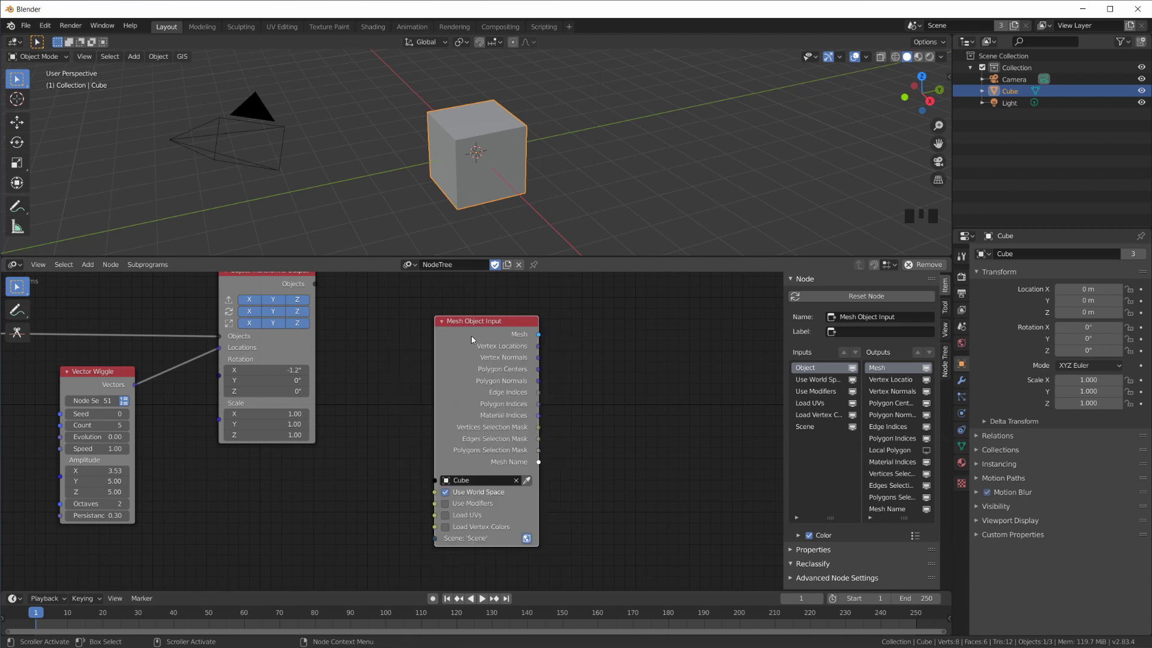
Reopen the socket settings and expand the node's advanced settings in the sidebar
key("e")
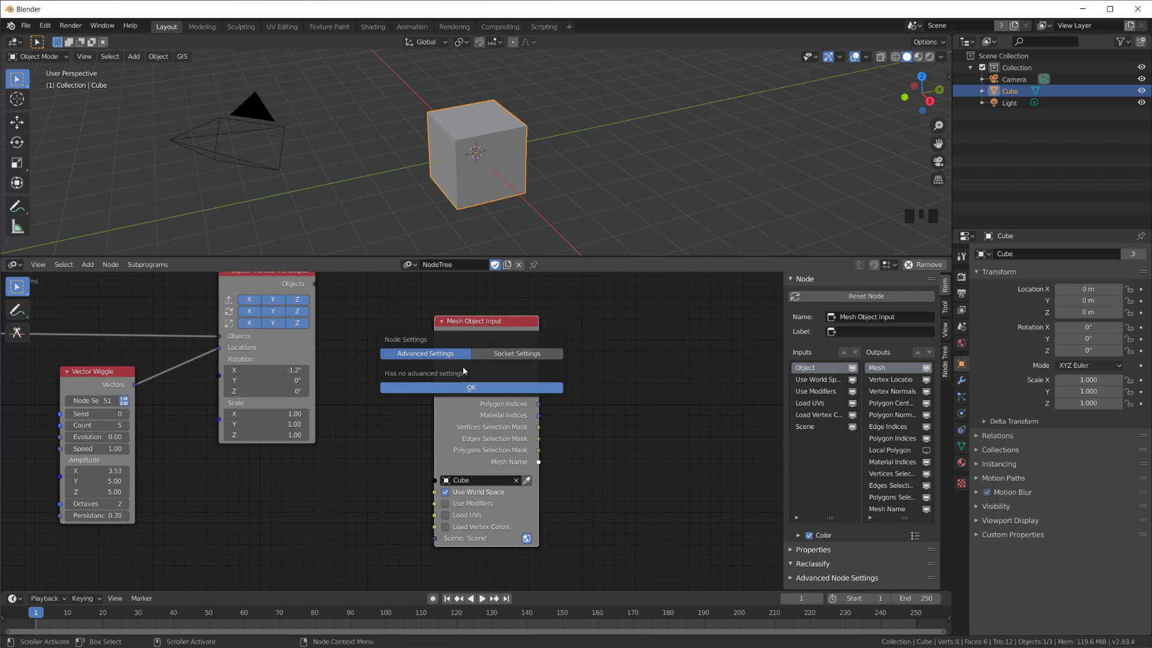
left_click(511, 355)
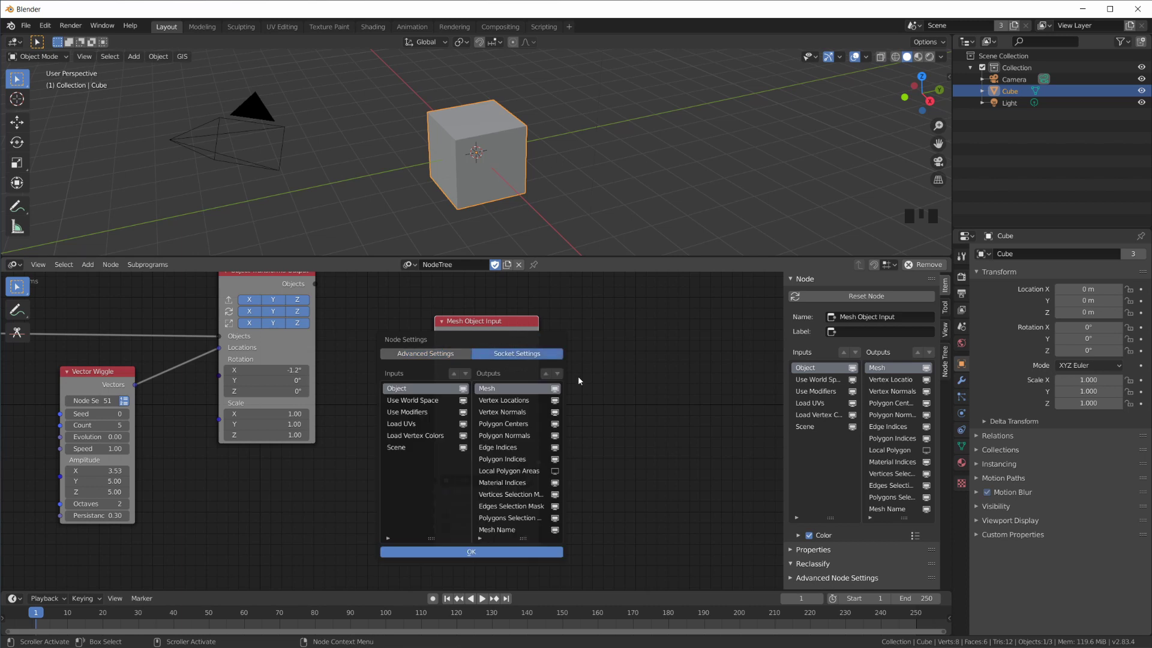
left_click(792, 578)
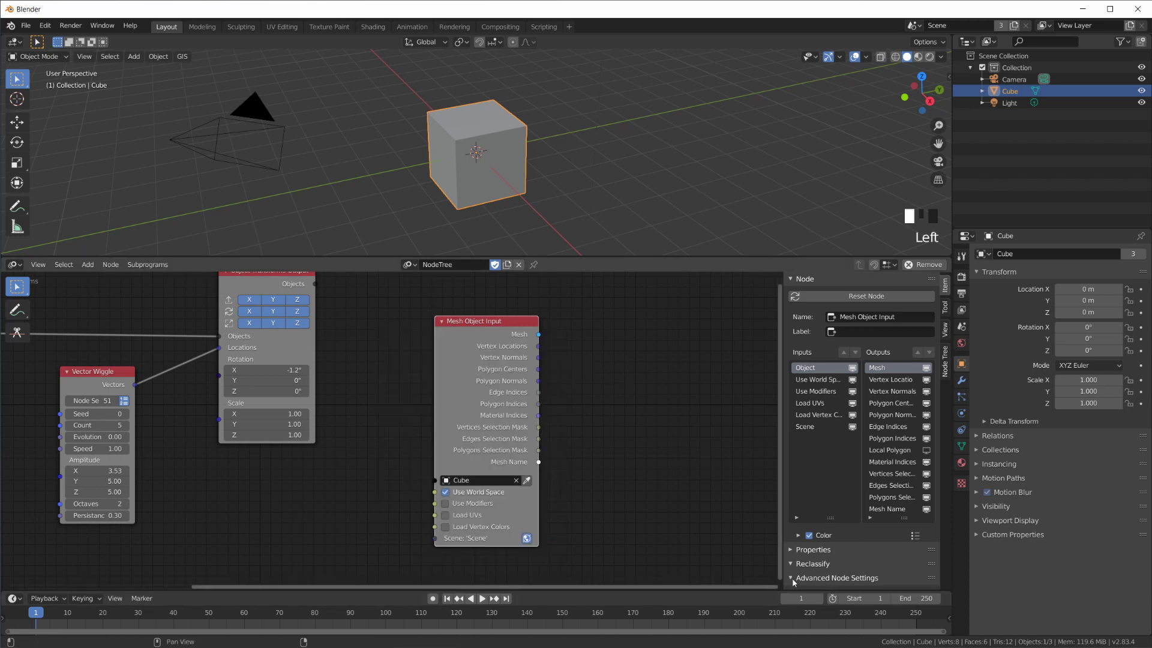
scroll(792, 577, "down", 5)
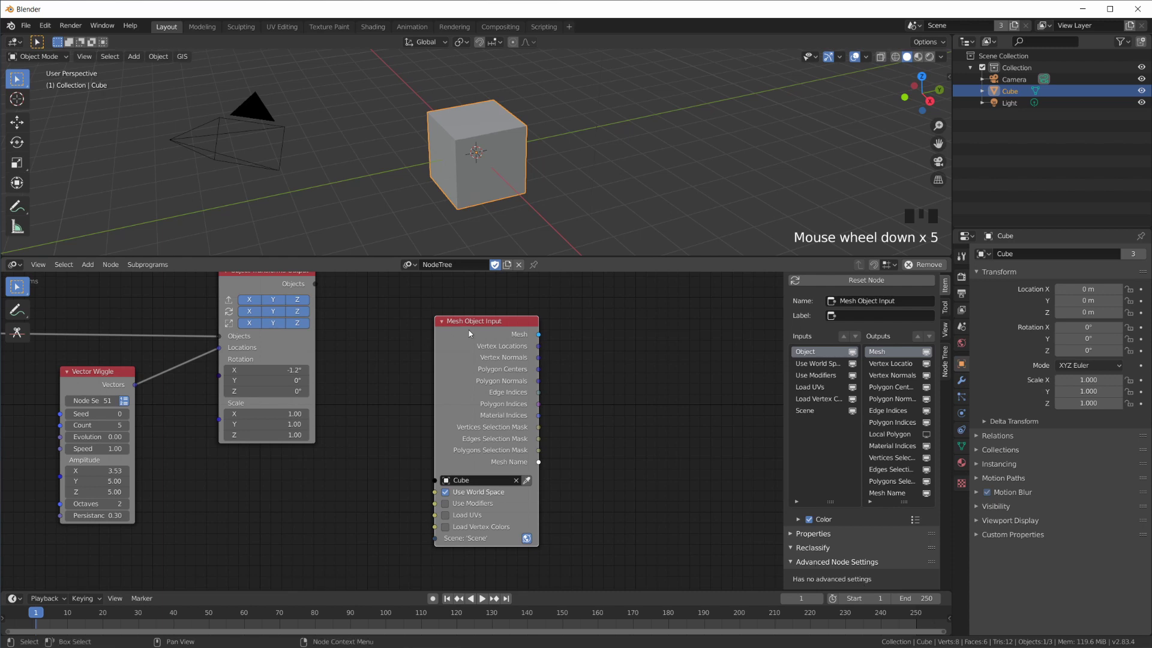
left_click_drag(469, 330, 485, 322)
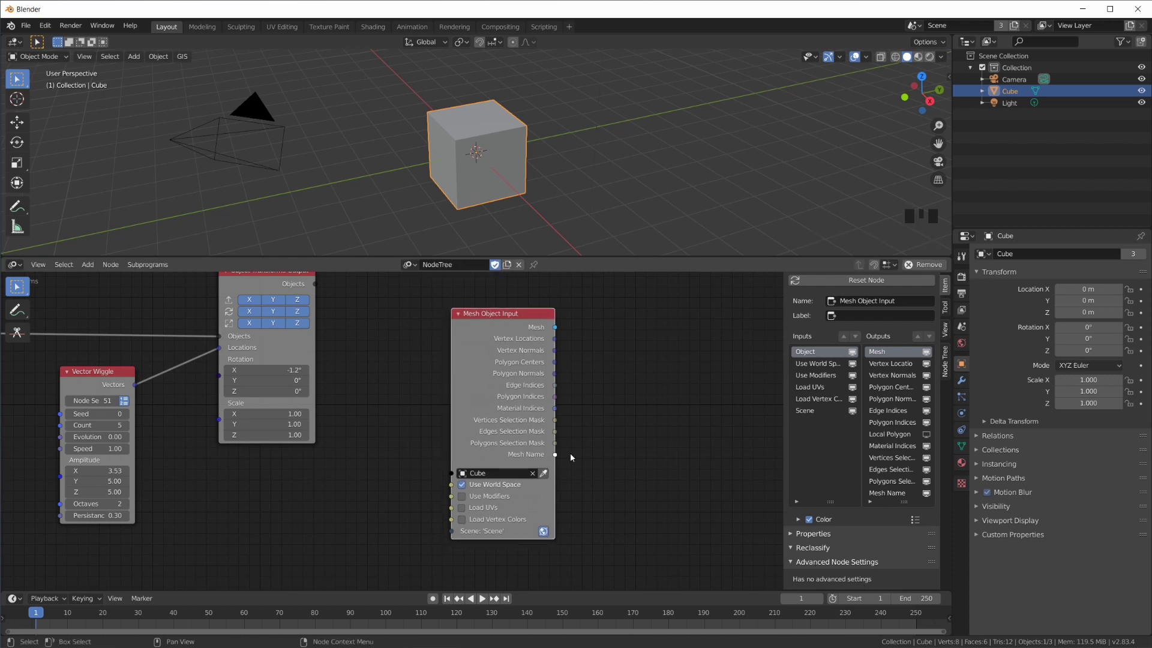
scroll(569, 449, "down", 6)
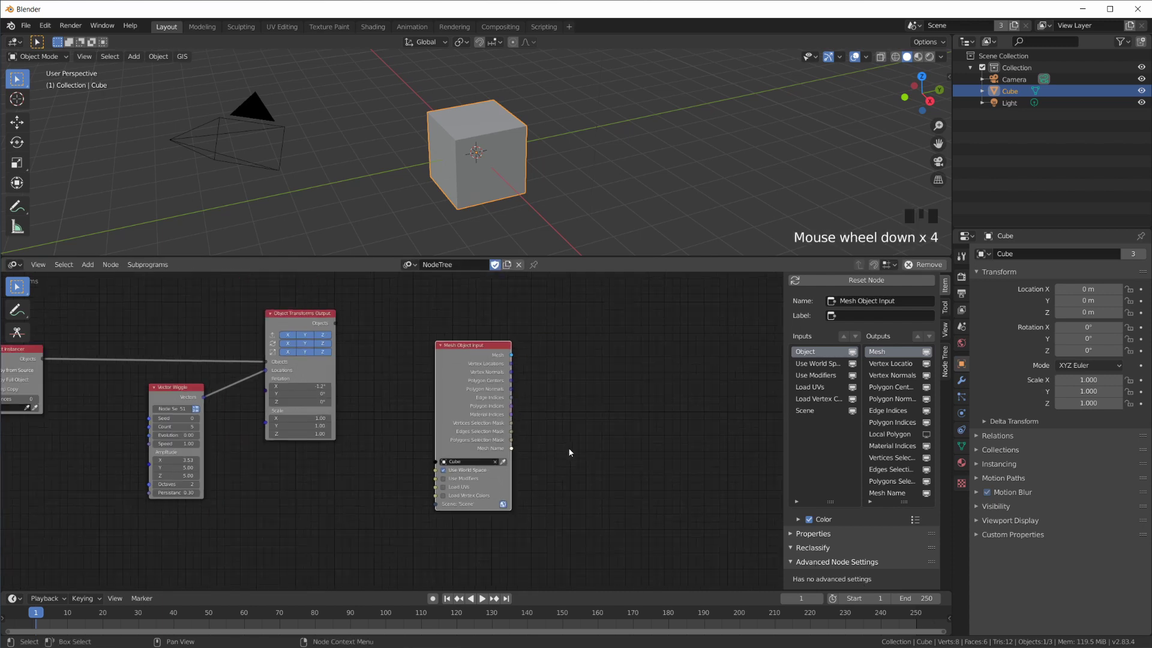
middle_click_drag(534, 456, 679, 423)
Delete the Mesh Object Input node and shift Vector Wiggle and Object Transforms Output left
left_click(679, 423)
key("x")
scroll(483, 414, "up", 5)
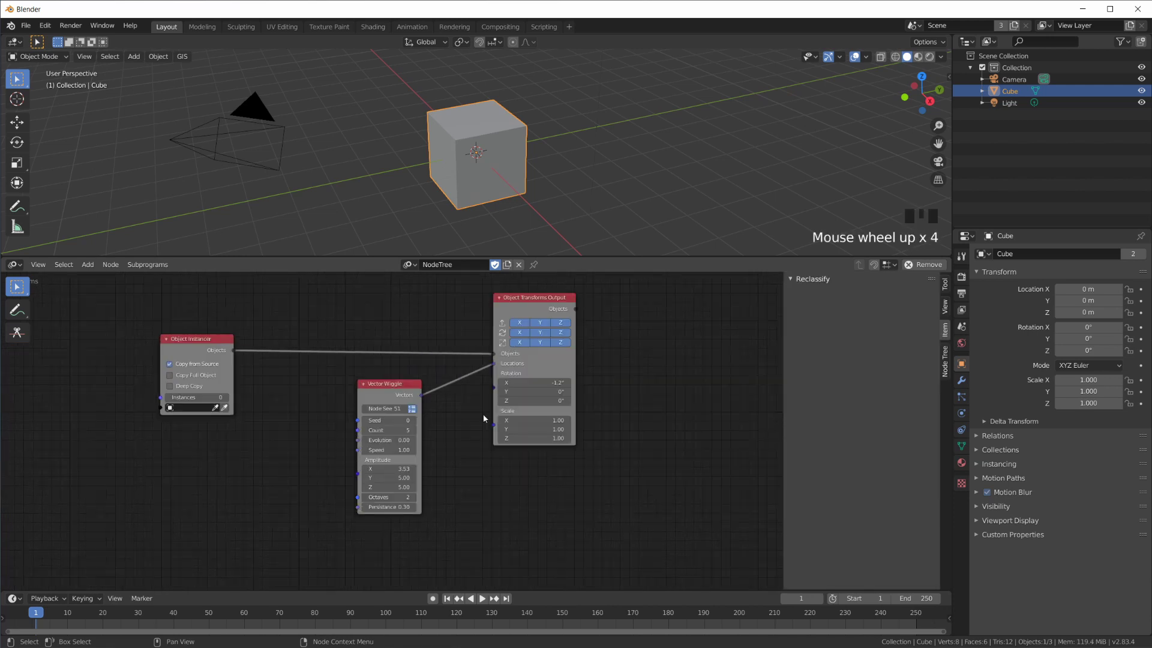
left_click_drag(398, 379, 289, 386)
left_click_drag(538, 291, 403, 308)
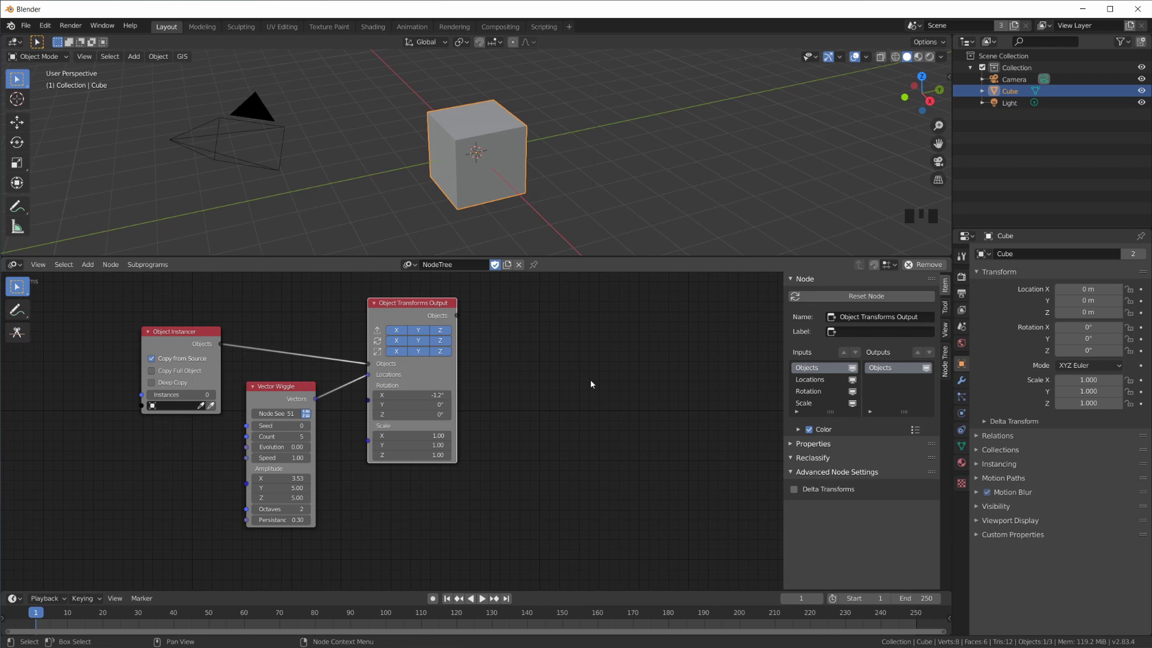
Find Viewer > Viewer in the add-node menu
key("shift+a")
mouse_move(560, 362)
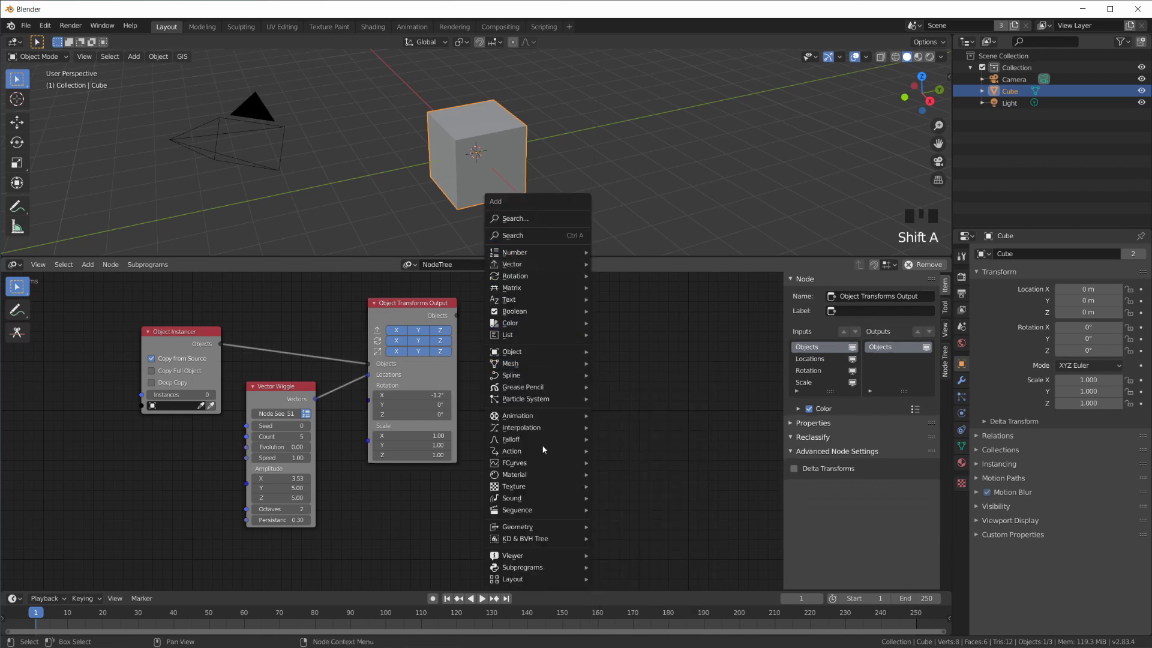
mouse_move(527, 582)
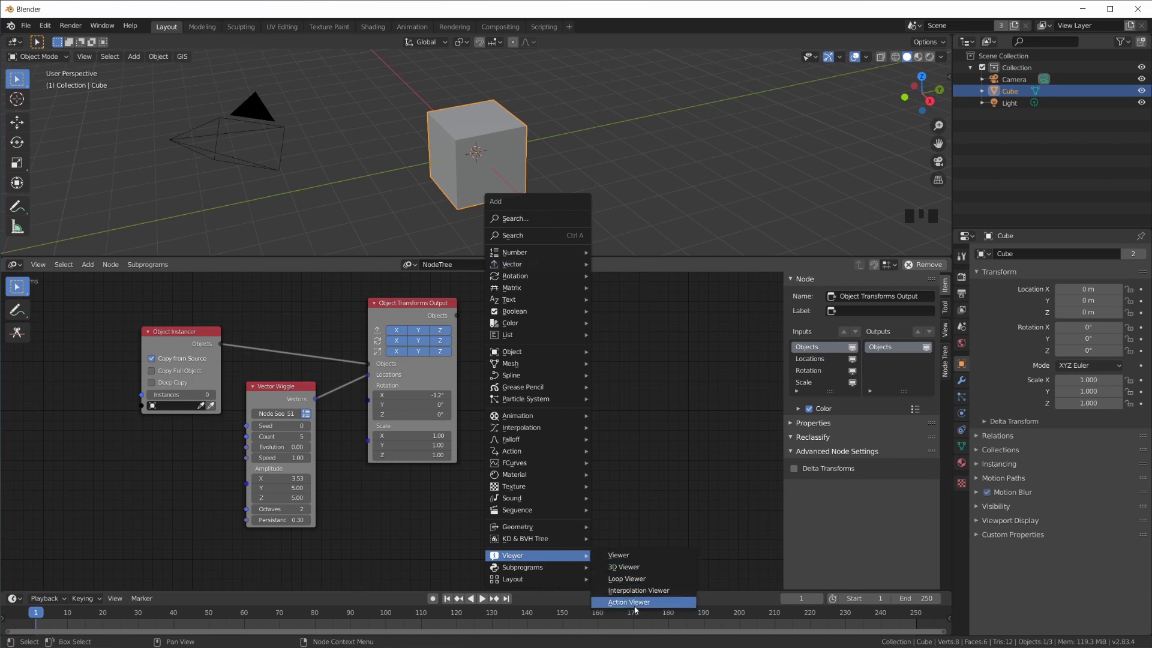
Add a Viewer node beside Object Transforms Output and shift Vector Wiggle right
left_click(624, 555)
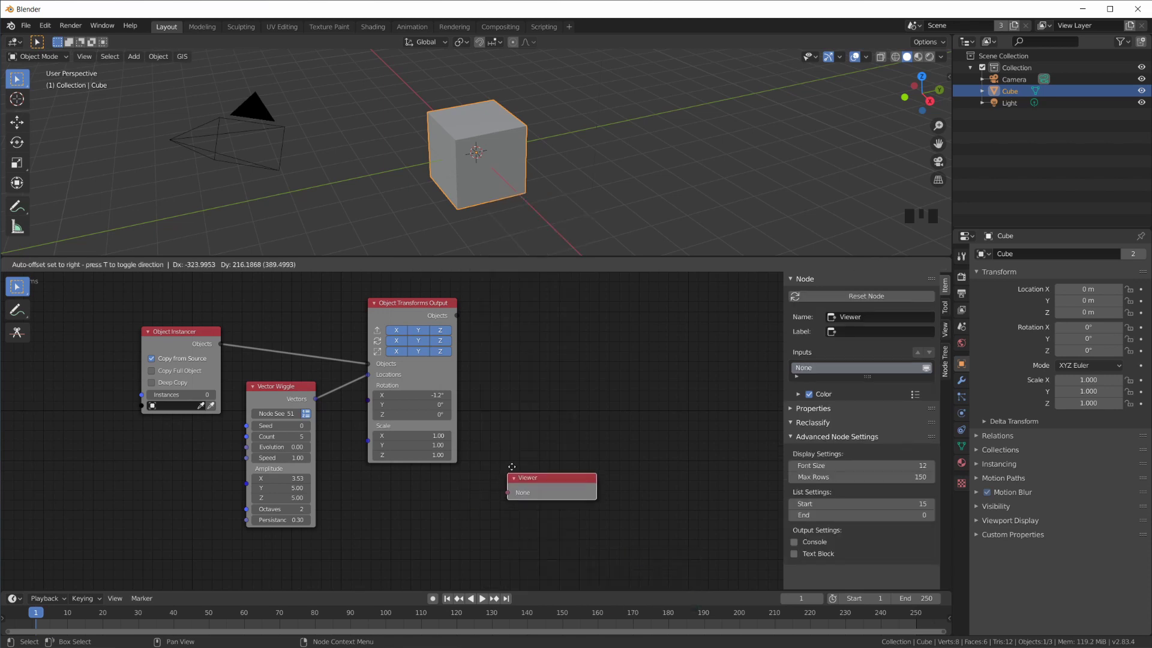
left_click(515, 444)
scroll(516, 427, "up", 2)
left_click_drag(591, 483, 590, 348)
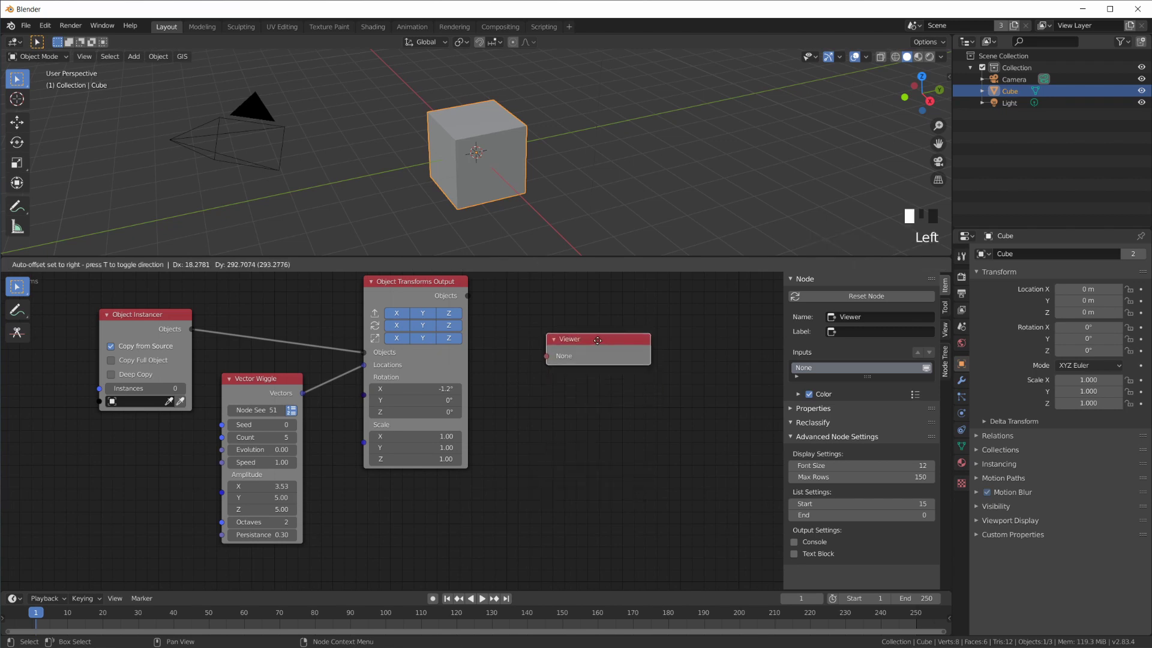
middle_click_drag(486, 389, 485, 422)
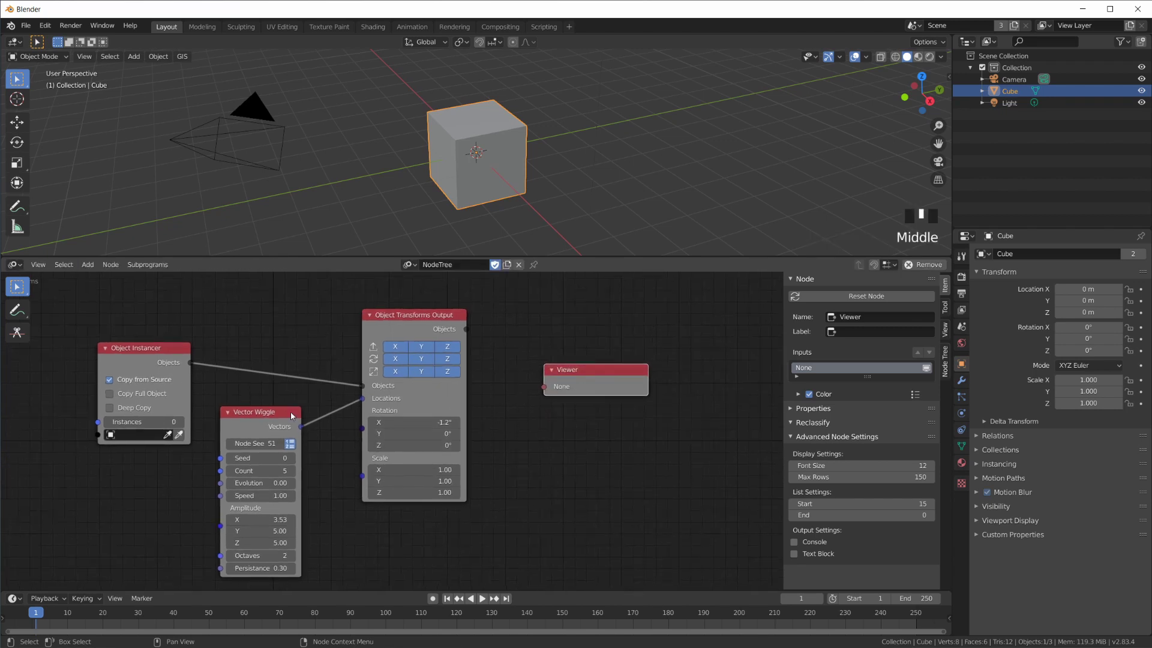
left_click_drag(292, 415, 313, 407)
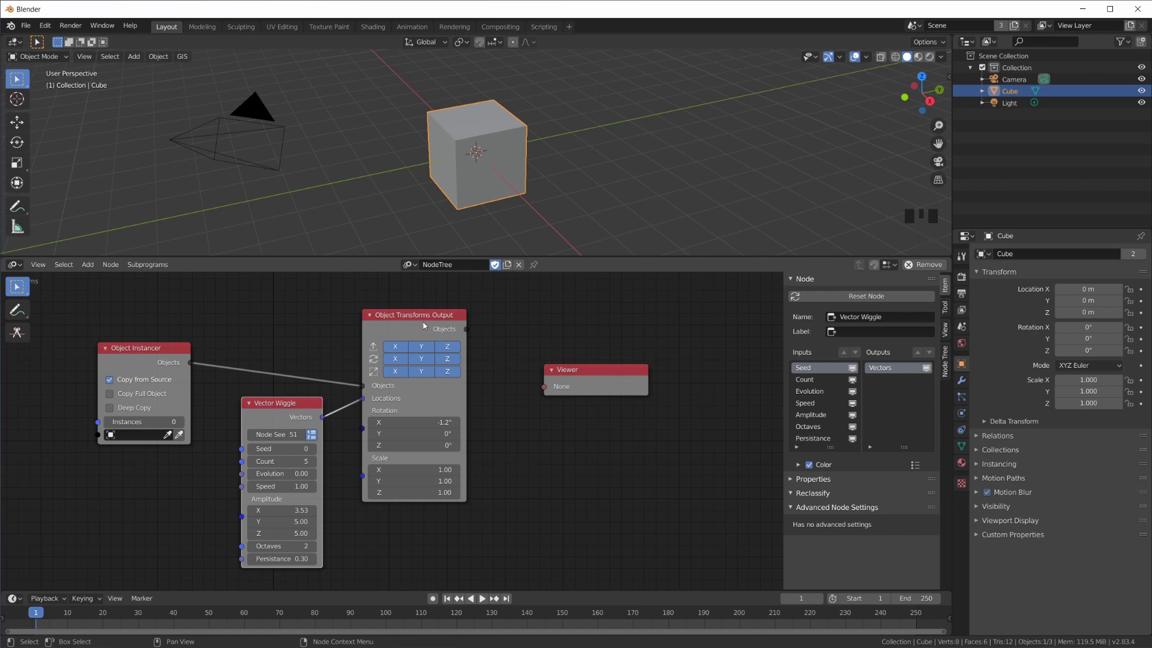
Set the Object Instancer's Instances count to 5
left_click(144, 422)
type("5")
key("Return")
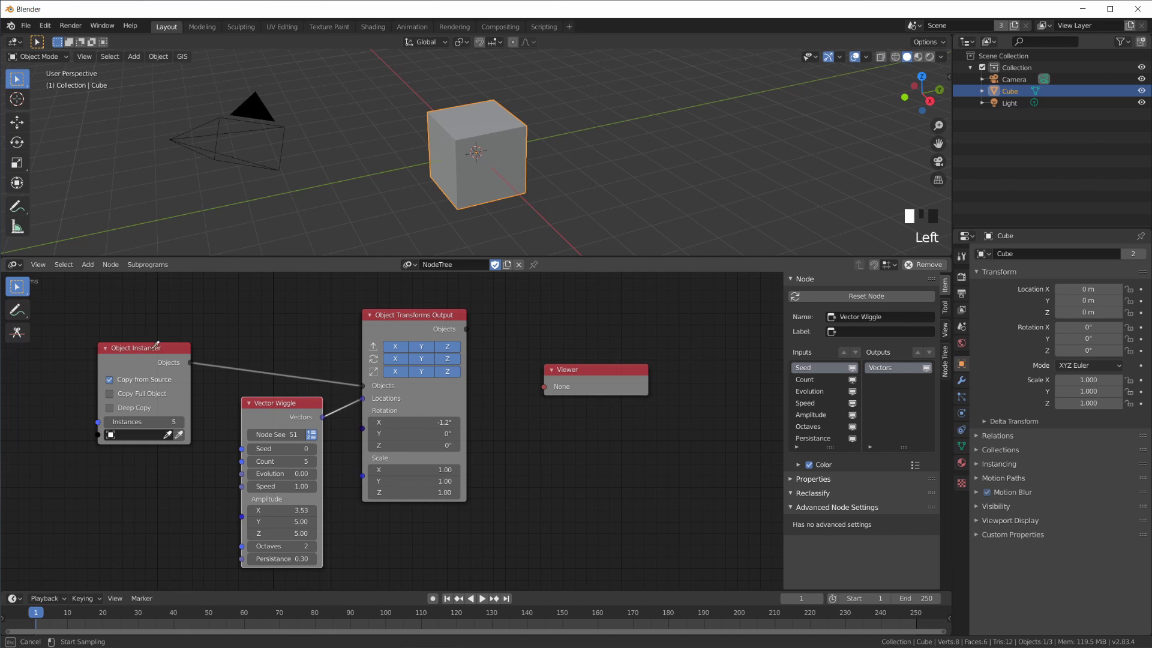
left_click_drag(157, 348, 113, 337)
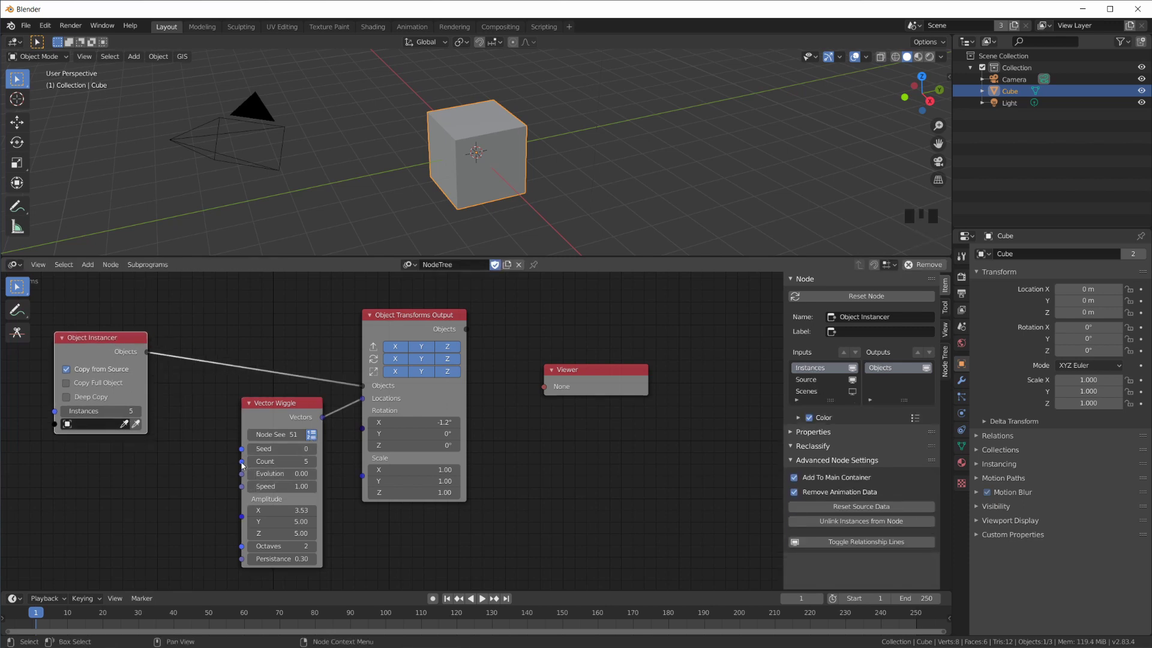
Link Object Instancer's Objects into Vector Wiggle's Count via Get Length, then into the Viewer
left_click_drag(242, 462, 186, 491)
left_click_drag(115, 336, 85, 343)
left_click_drag(282, 403, 295, 402)
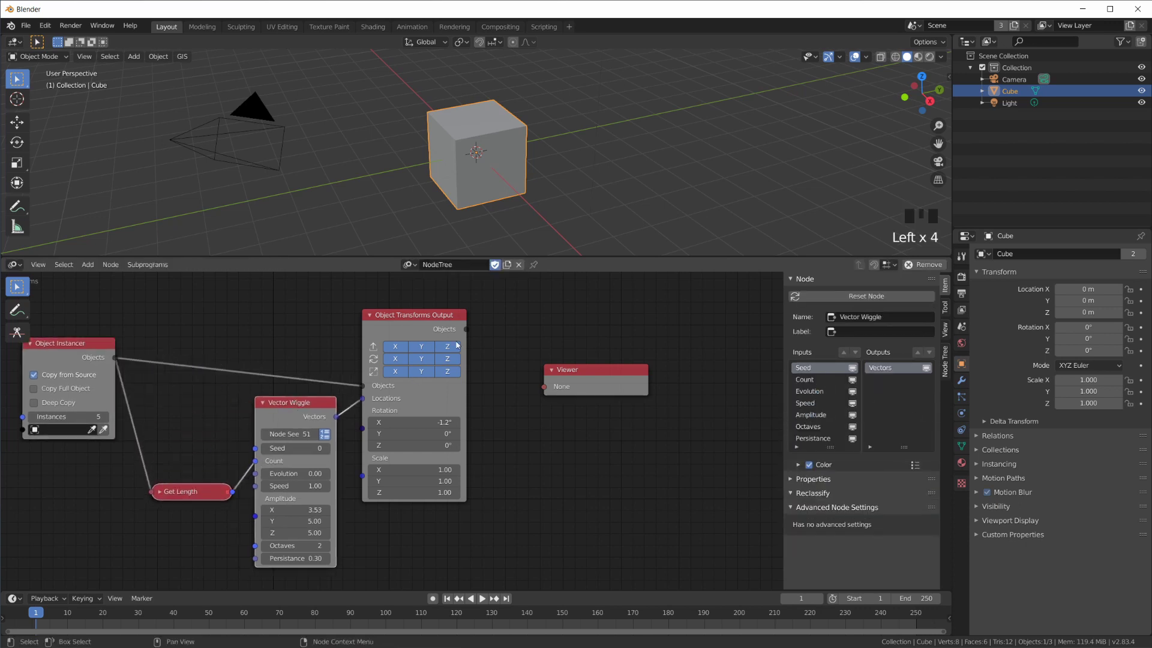
left_click_drag(429, 321, 453, 328)
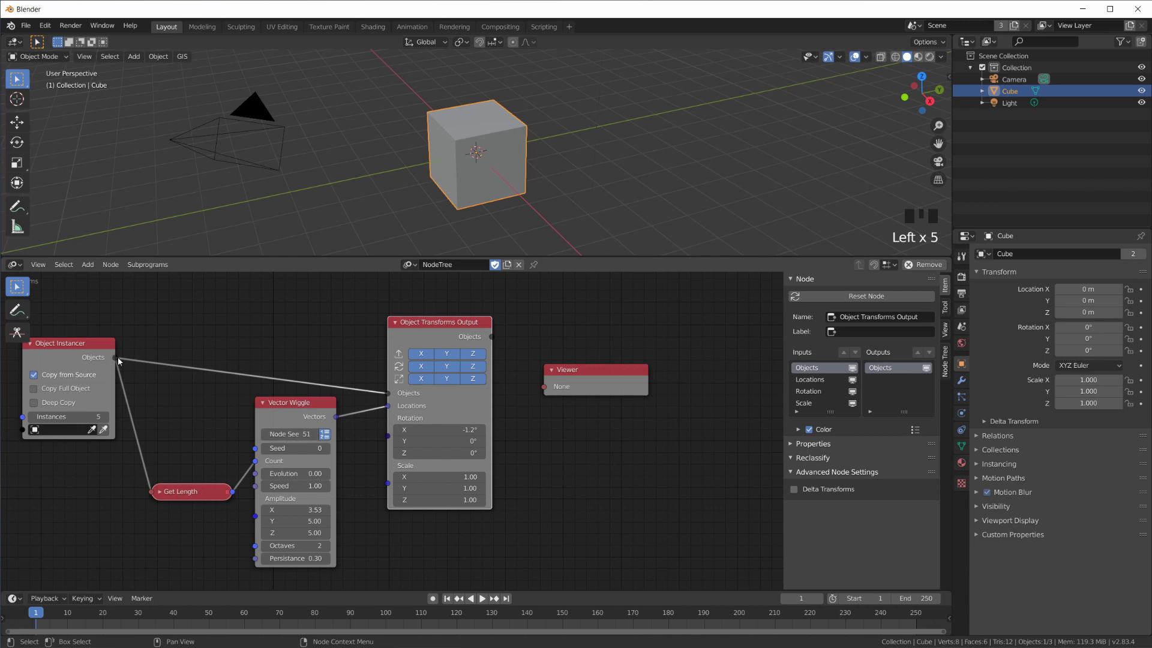
left_click_drag(114, 358, 547, 389)
Finish the Viewer link, inspect the instanced cubes, and move the Viewer far right
left_click_drag(558, 383, 258, 320)
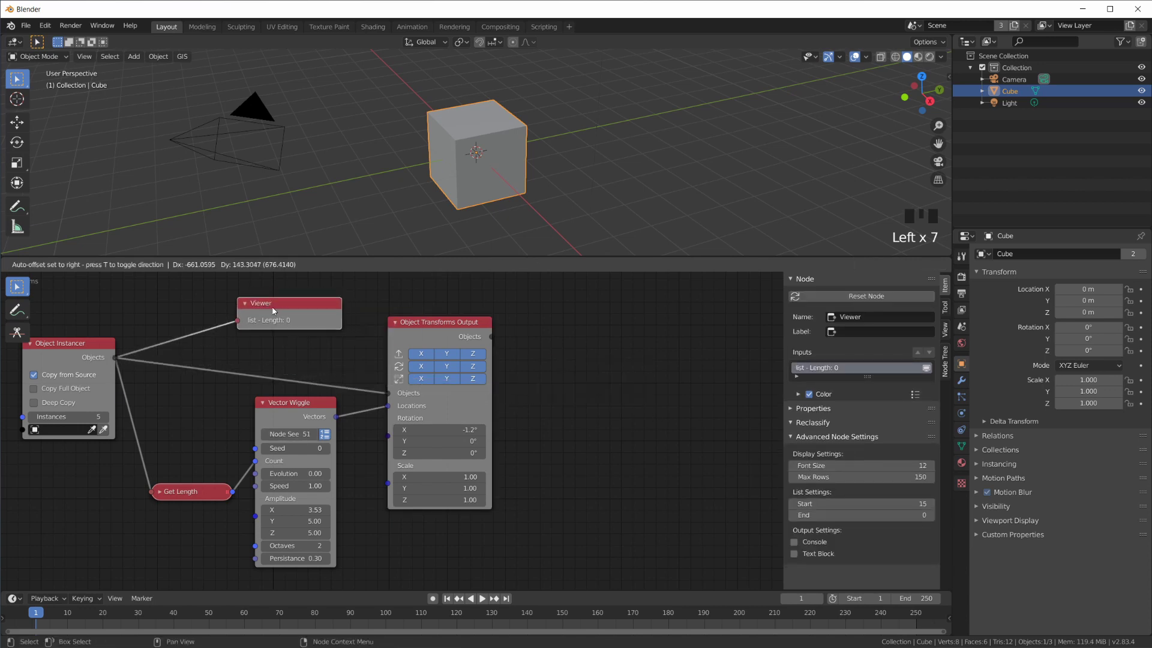
scroll(274, 340, "up", 1)
scroll(273, 339, "down", 3)
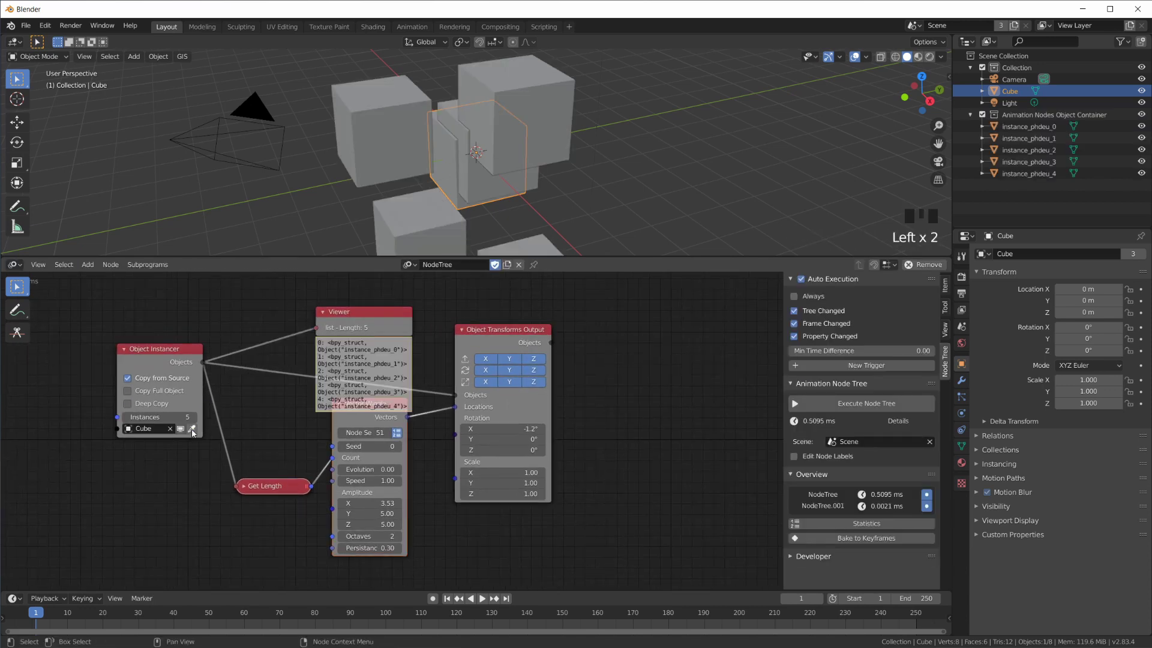
middle_click_drag(513, 182, 537, 186)
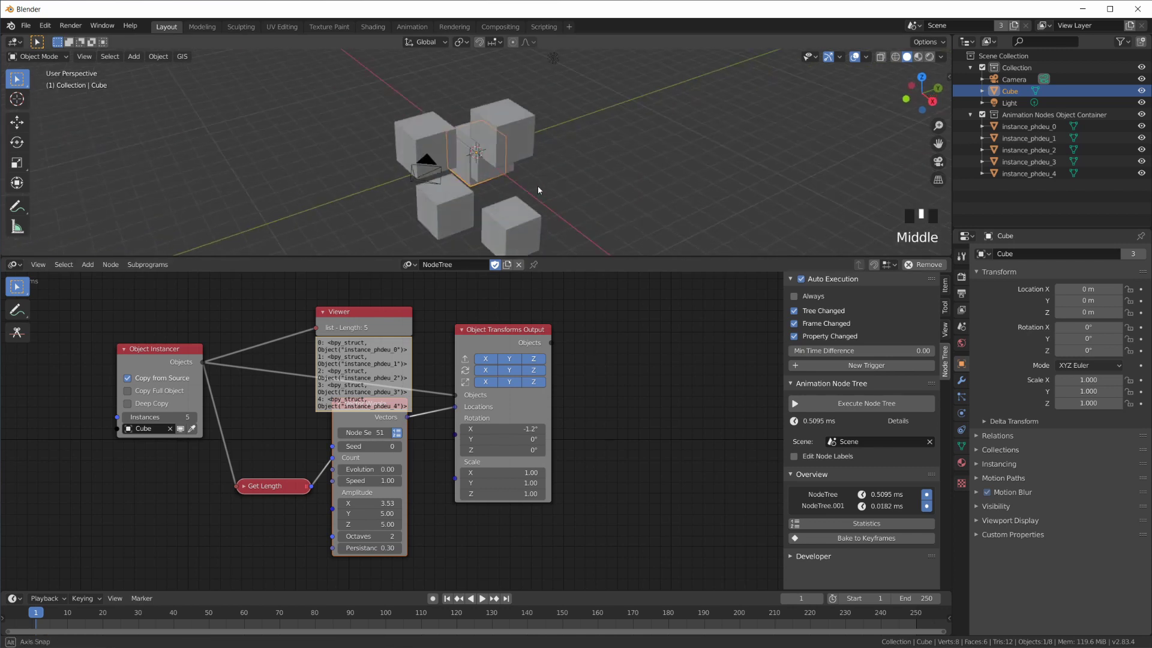
scroll(348, 309, "up", 3)
middle_click_drag(348, 309, 355, 390)
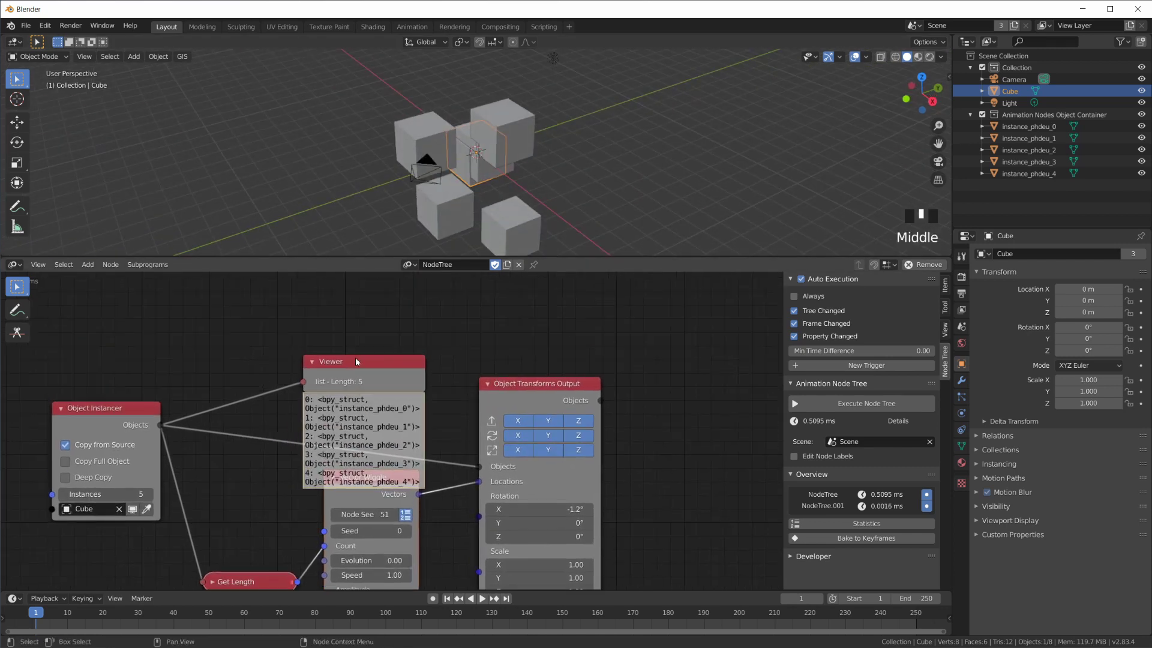
left_click_drag(355, 390, 380, 327)
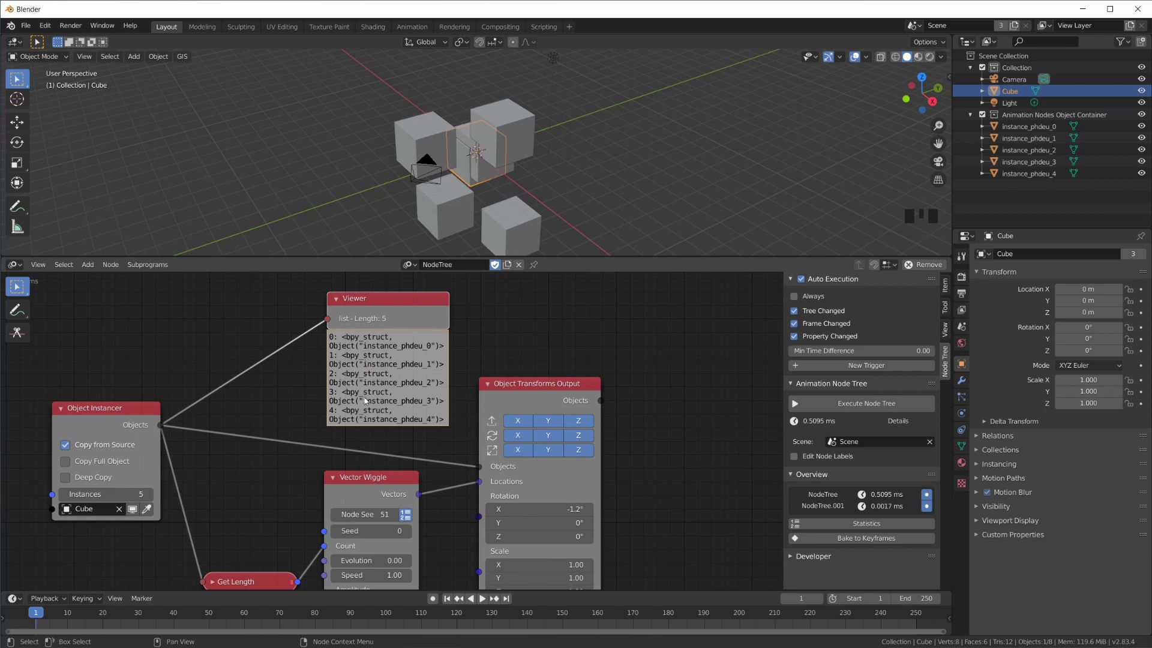
middle_click_drag(283, 415, 292, 363)
scroll(346, 355, "down", 3)
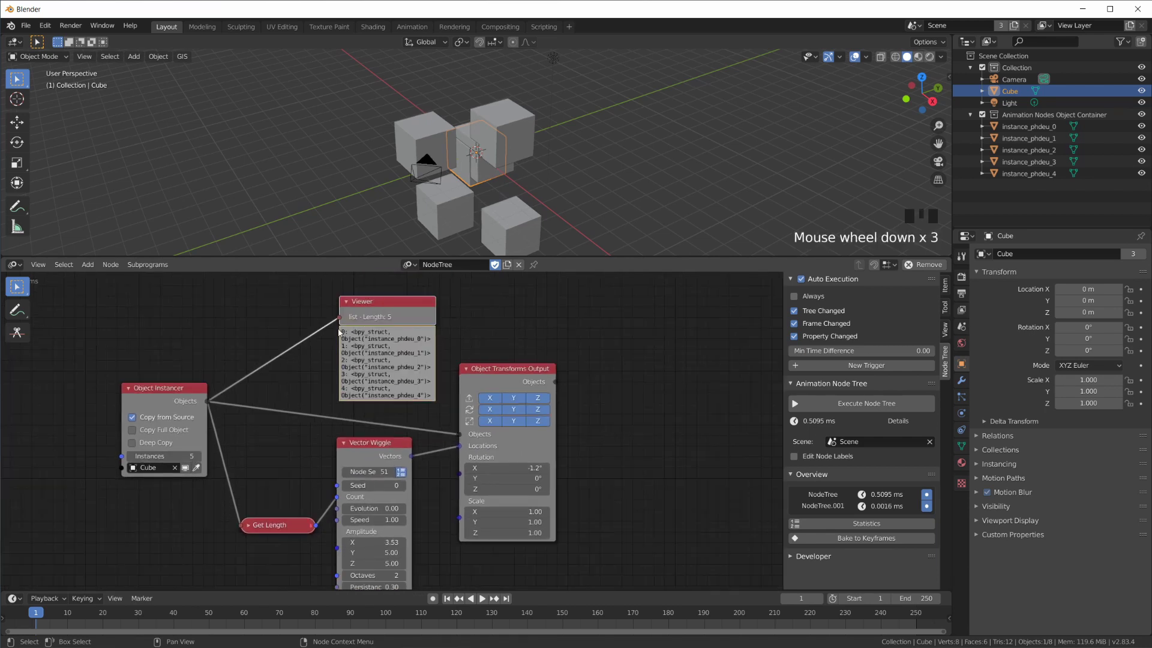
left_click_drag(339, 332, 629, 342)
Show Get Length, Vector Wiggle's Vectors, then Object Transforms Output's five Objects in the Viewer
left_click(335, 526)
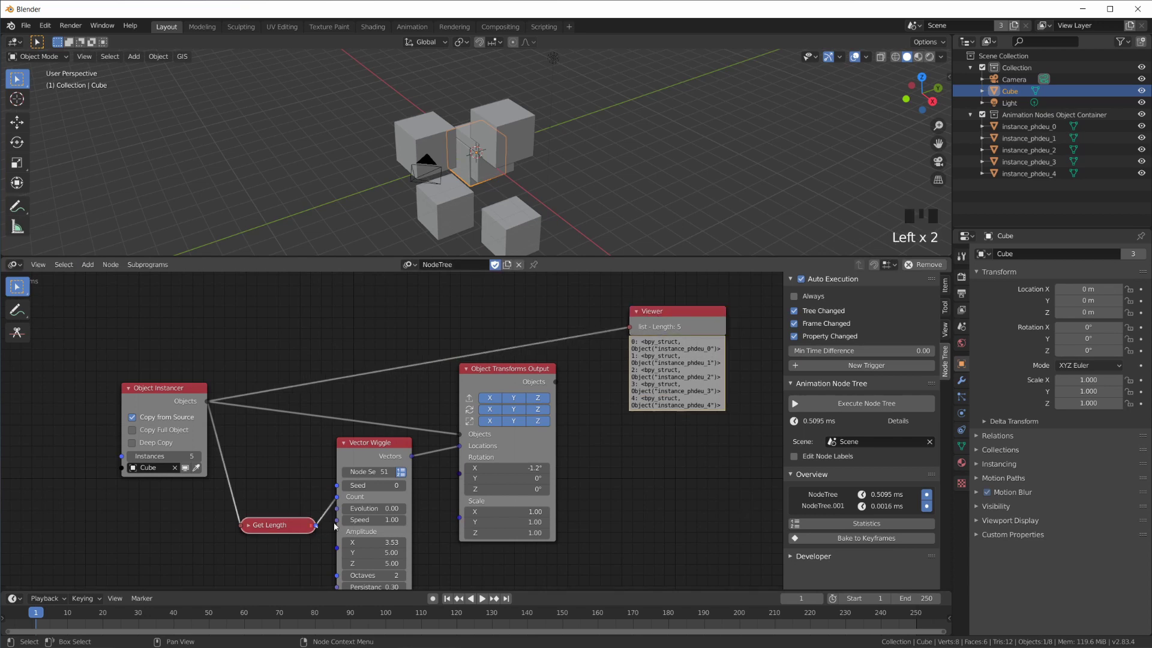
left_click_drag(315, 524, 630, 328)
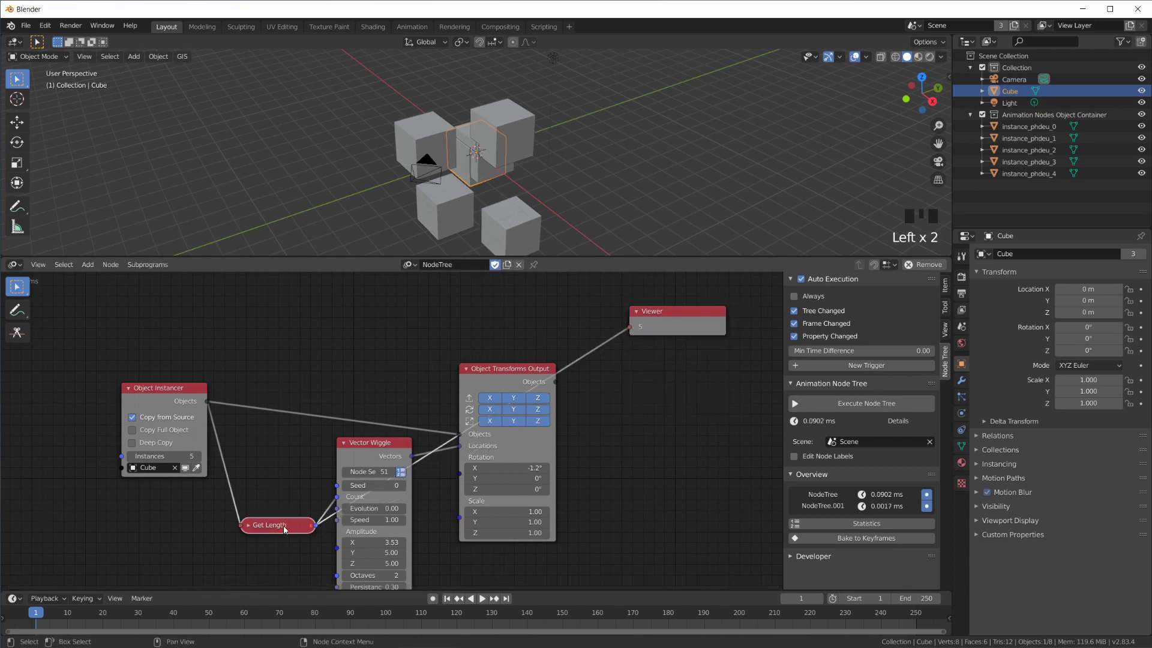
left_click_drag(284, 529, 273, 501)
left_click_drag(669, 319, 511, 300)
left_click_drag(412, 456, 473, 307)
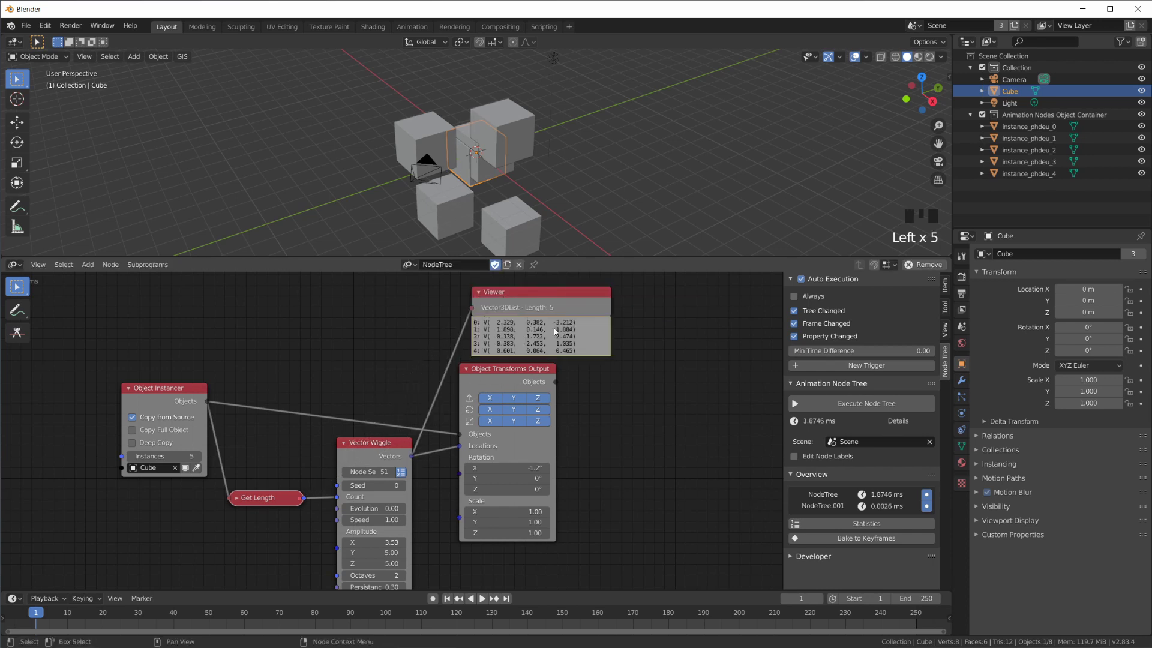
left_click_drag(556, 384, 472, 308)
left_click_drag(566, 300, 657, 337)
Add another Viewer node and position it below Object Transforms Output
key("shift+a")
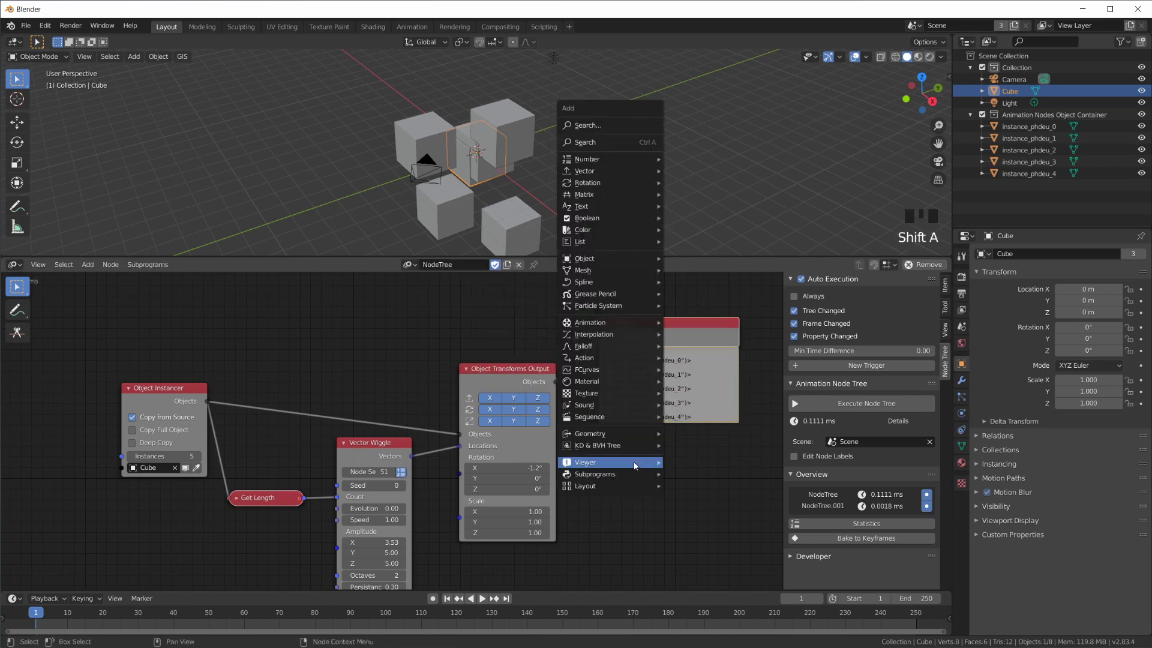
mouse_move(606, 464)
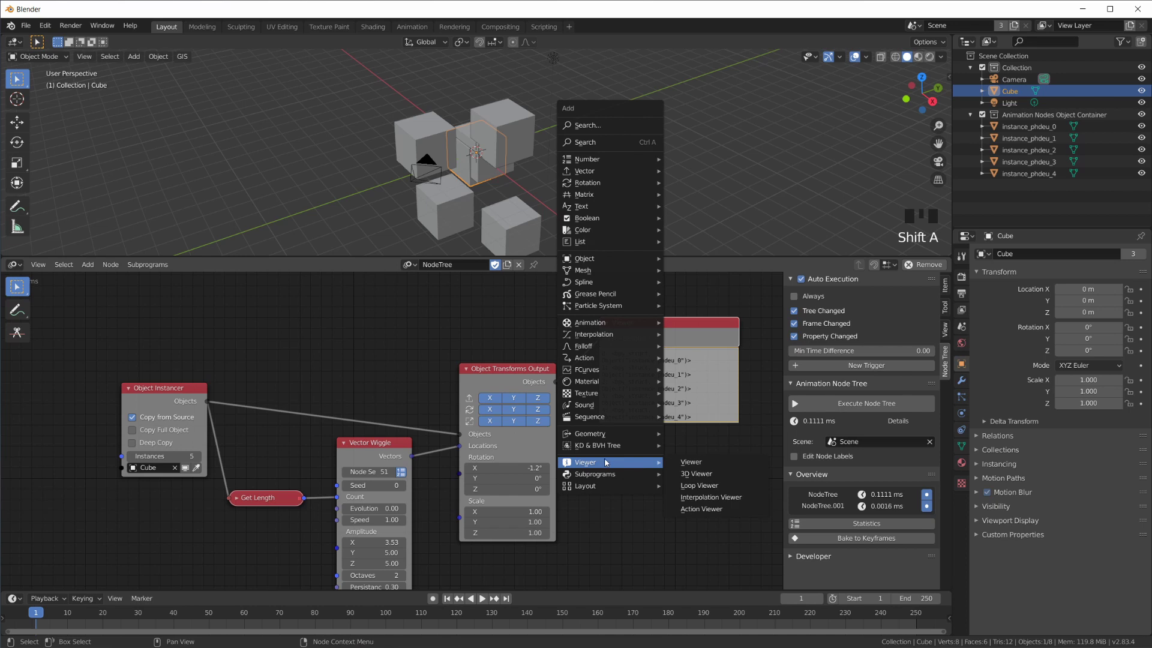
left_click(699, 462)
left_click(654, 410)
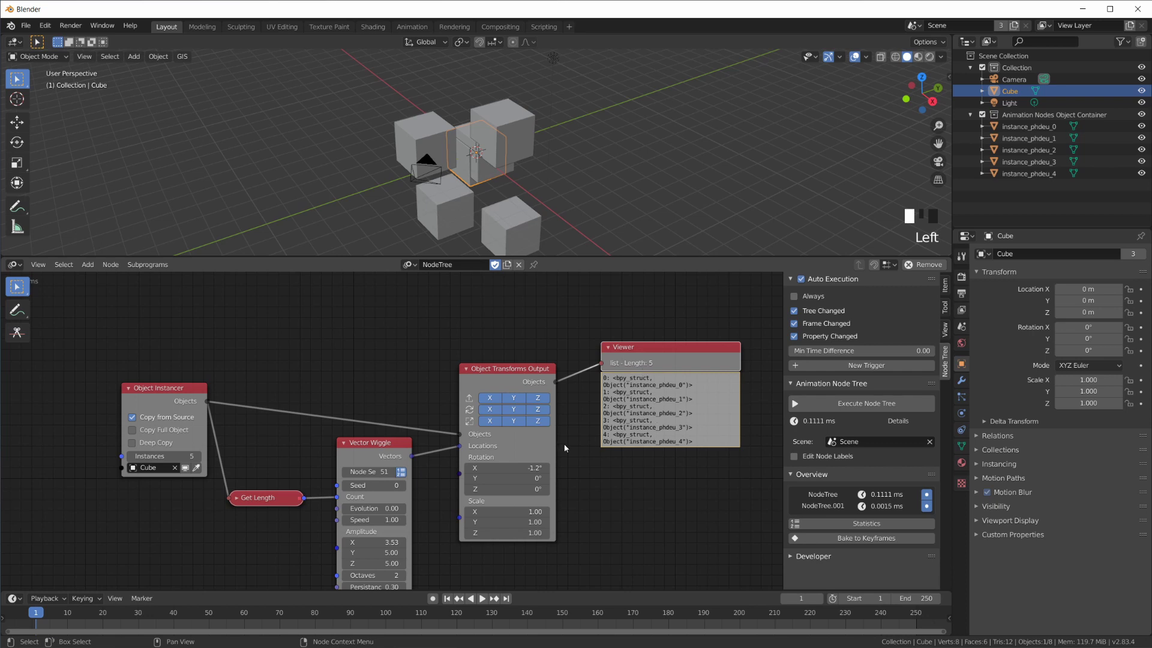
scroll(648, 423, "down", 3)
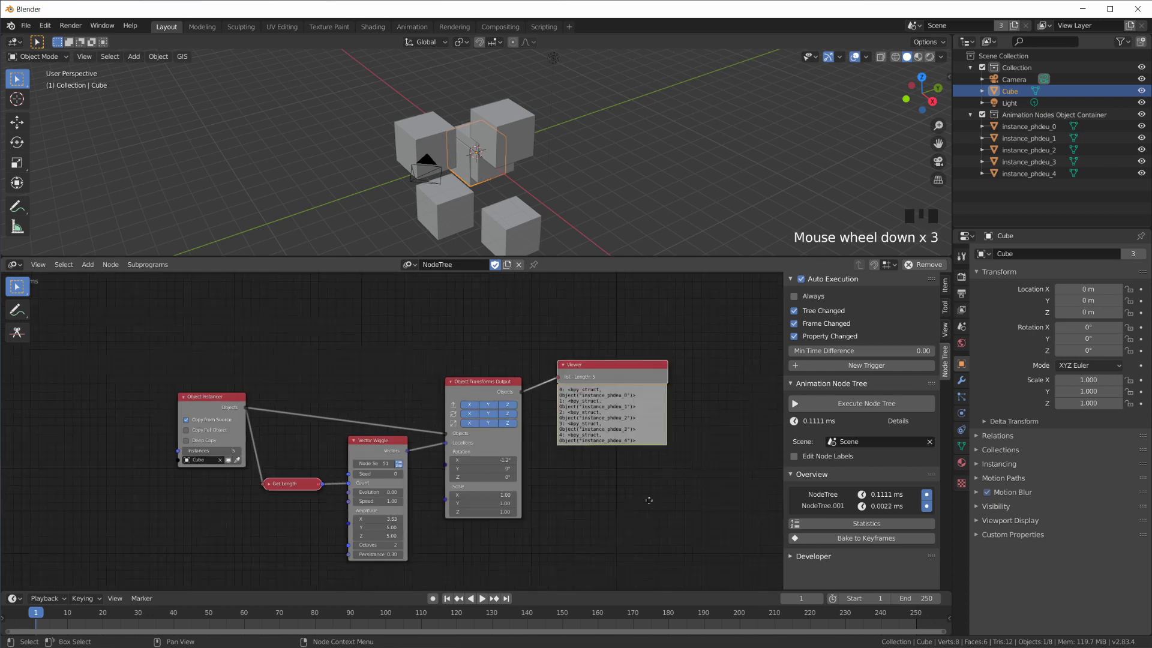
middle_click_drag(643, 441, 615, 461)
left_click_drag(573, 319, 581, 451)
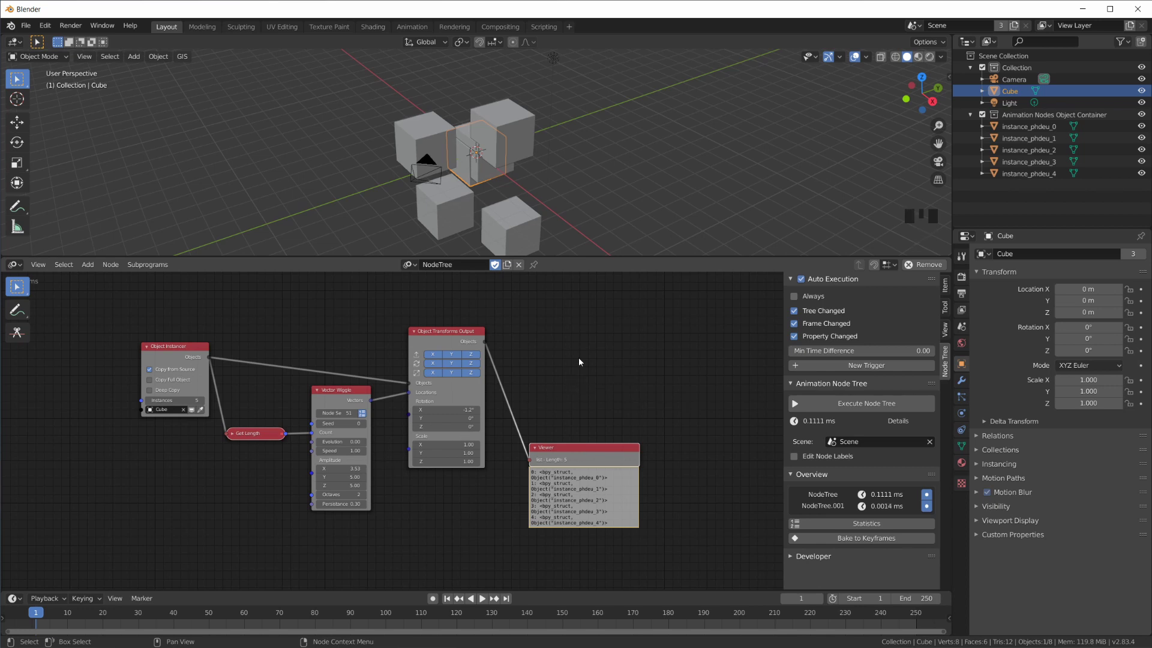
Add an unconnected 3D Viewer node next to Object Transforms Output
key("shift+a")
mouse_move(561, 384)
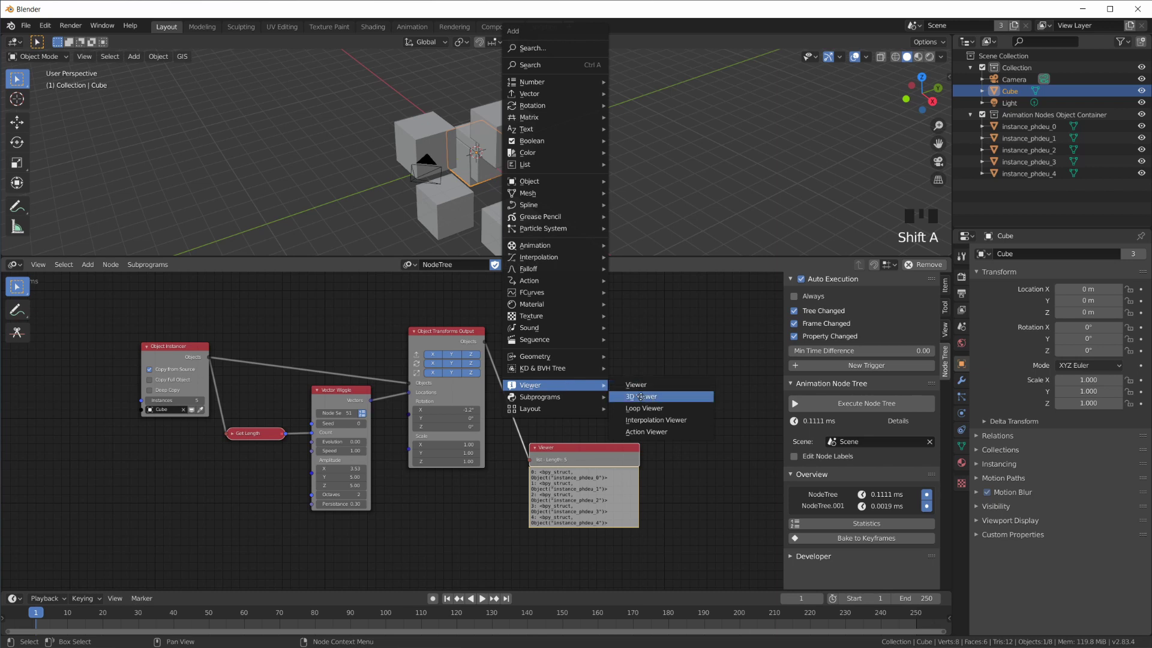
left_click(640, 396)
scroll(642, 393, "up", 4)
left_click(670, 413)
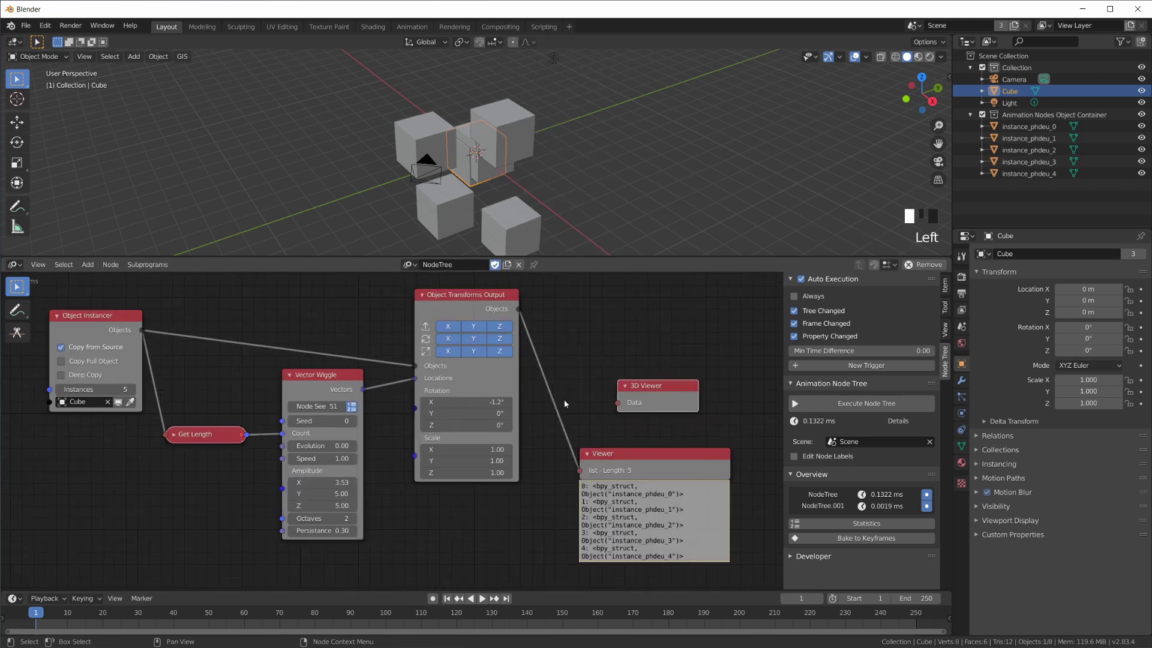
Enlarge the 3D viewport and nudge the 3D Viewer node up and right
scroll(552, 370, "down", 2)
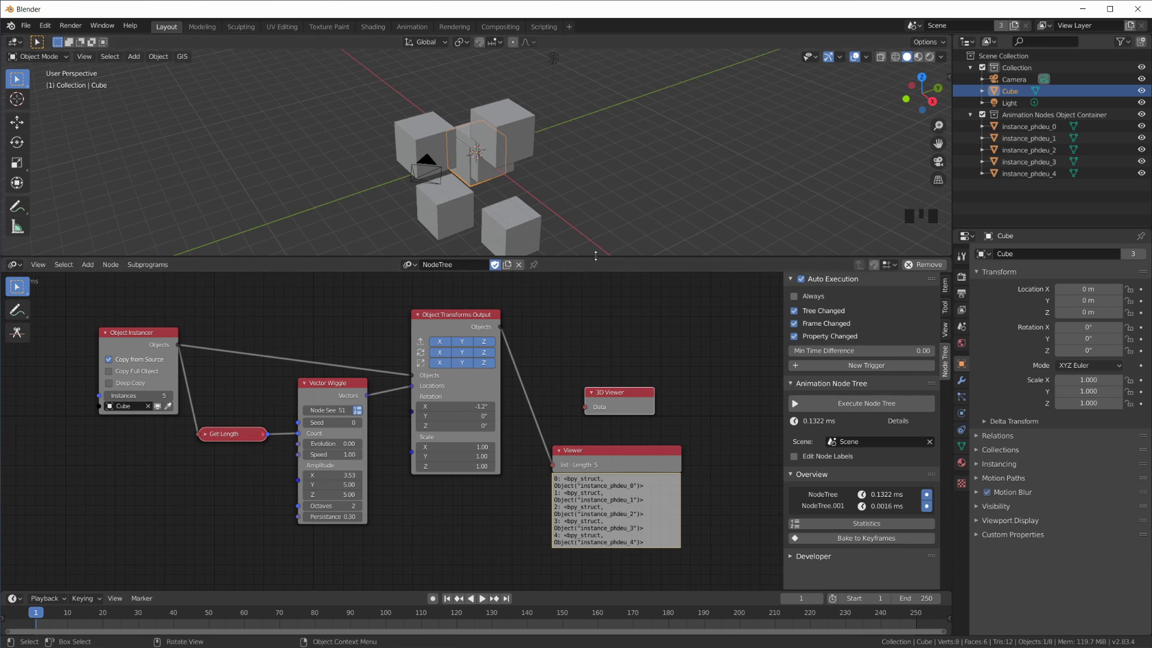
left_click_drag(594, 257, 597, 308)
left_click_drag(616, 425, 632, 411)
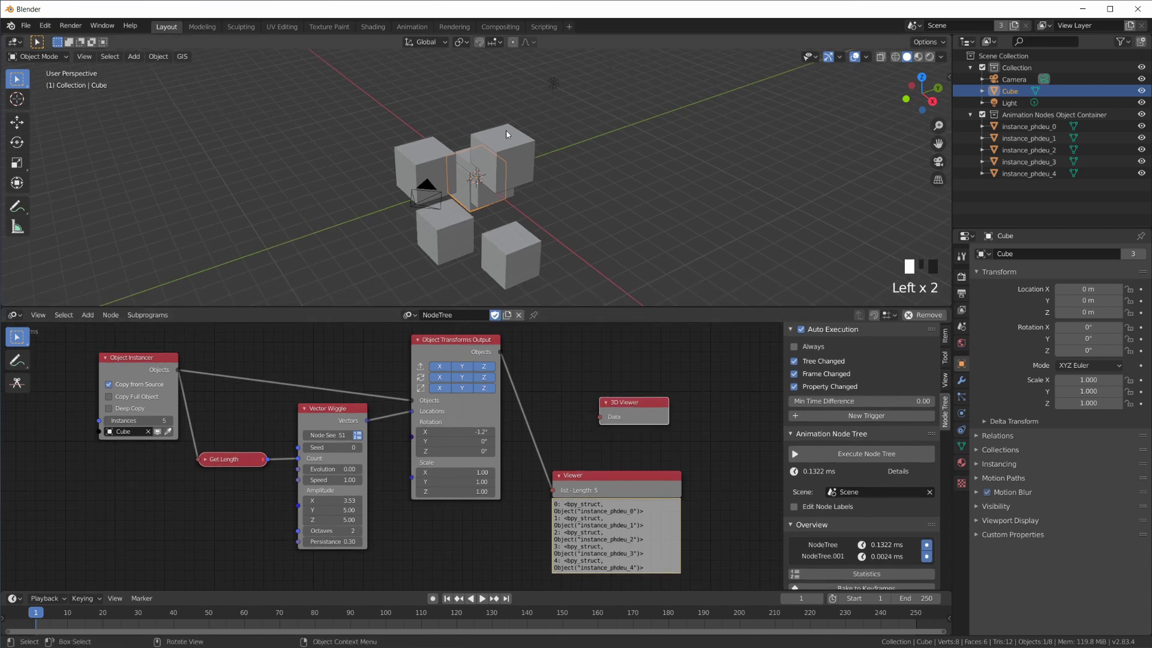
scroll(543, 203, "down", 2)
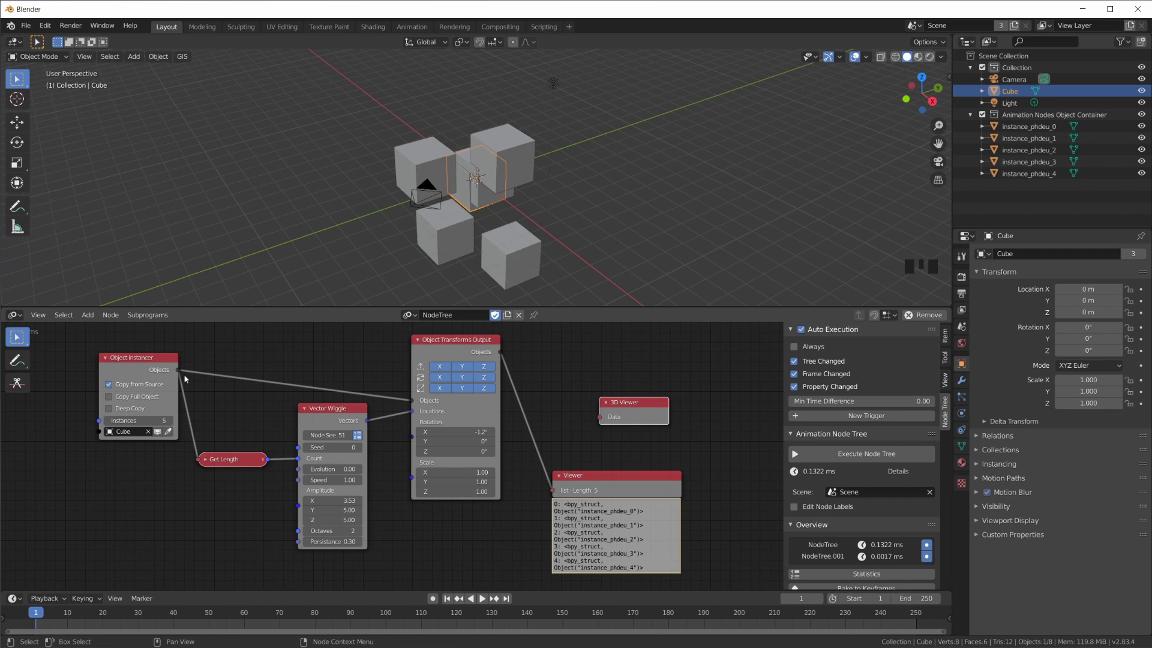
Add a Mesh Object Input node reading the Cube
middle_click_drag(185, 379, 123, 420)
key("shift+a")
mouse_move(495, 207)
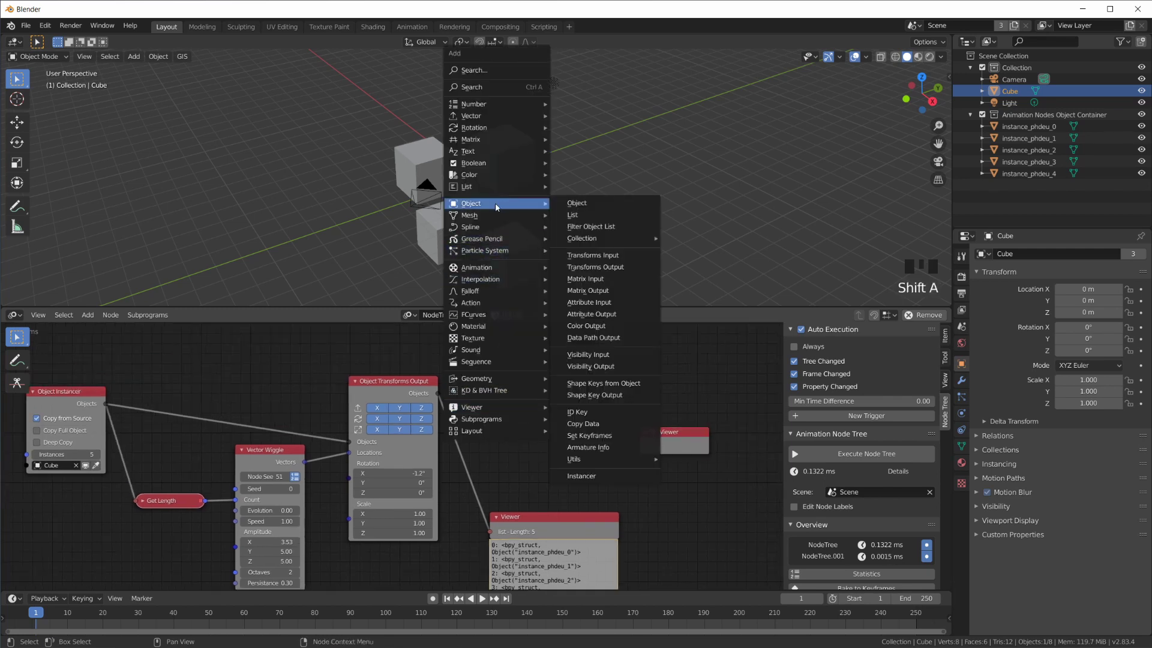
left_click(599, 215)
left_click(514, 432)
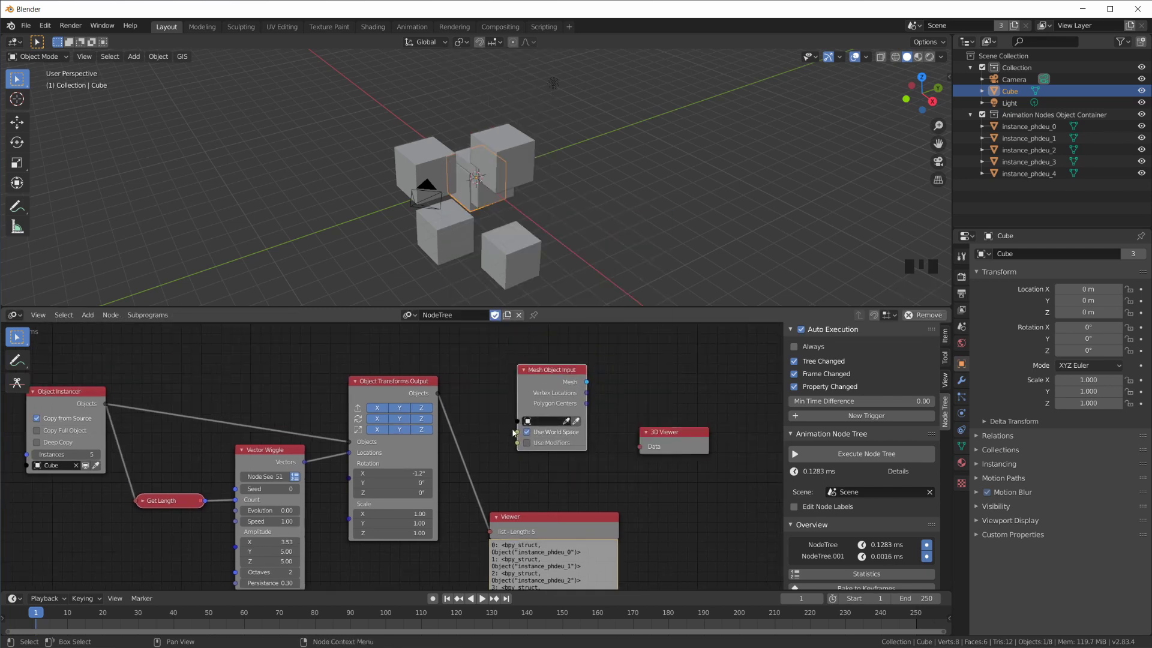
left_click(574, 421)
Link Mesh Object Input's Vertex Locations into the 3D Viewer's Data socket
left_click_drag(661, 433, 711, 397)
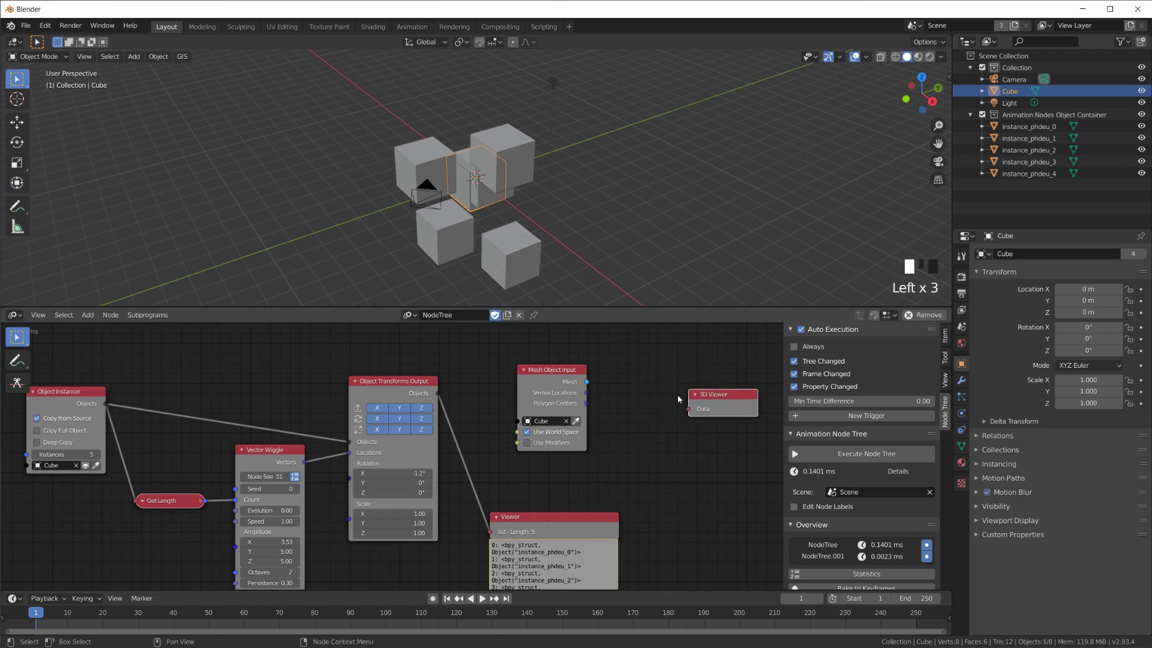
scroll(588, 399, "up", 3)
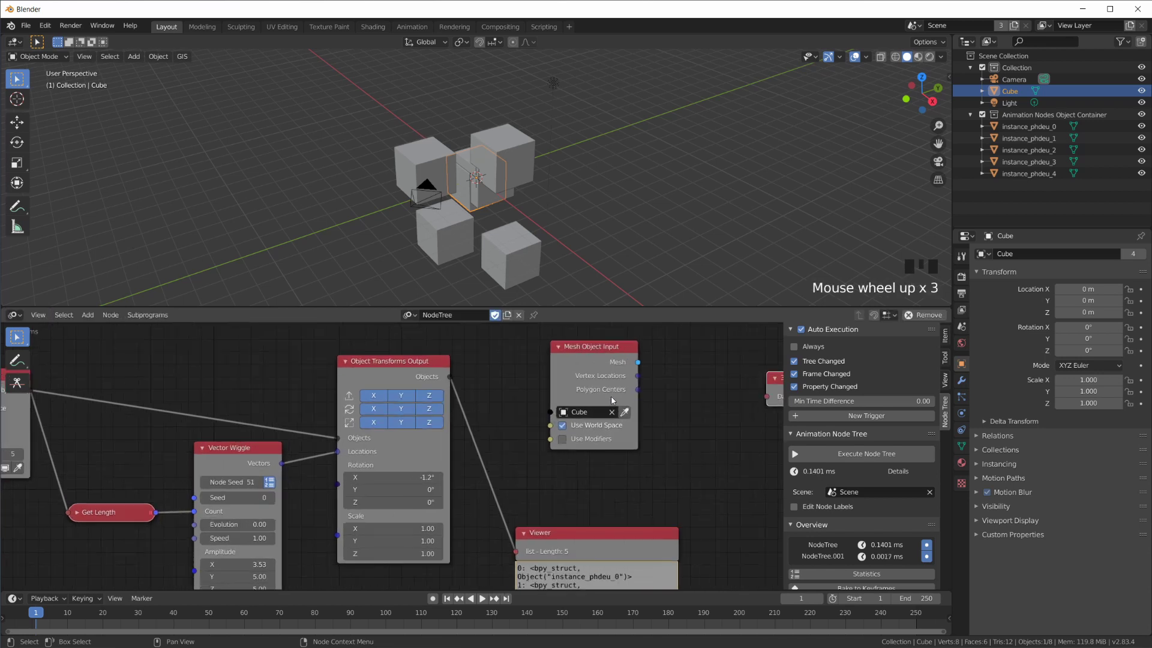
middle_click_drag(588, 399, 504, 415)
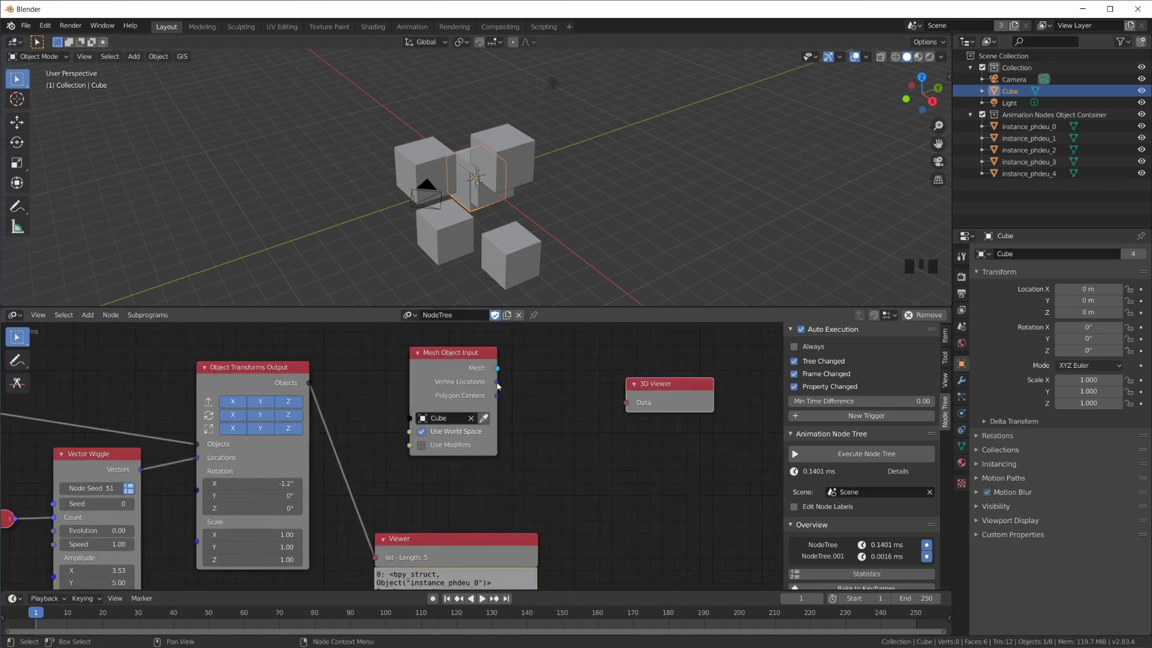
left_click_drag(497, 384, 613, 417)
Colour the 3D Viewer's points red and orbit to view the Cube's red vertices
left_click(612, 407)
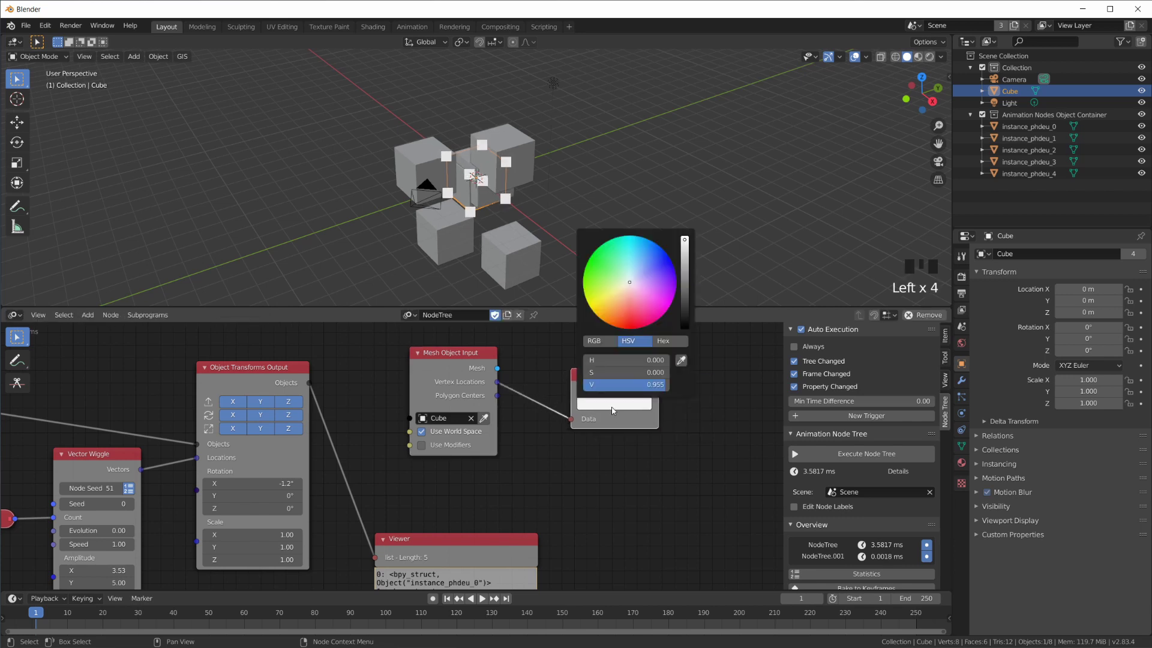
left_click(637, 325)
scroll(520, 193, "up", 3)
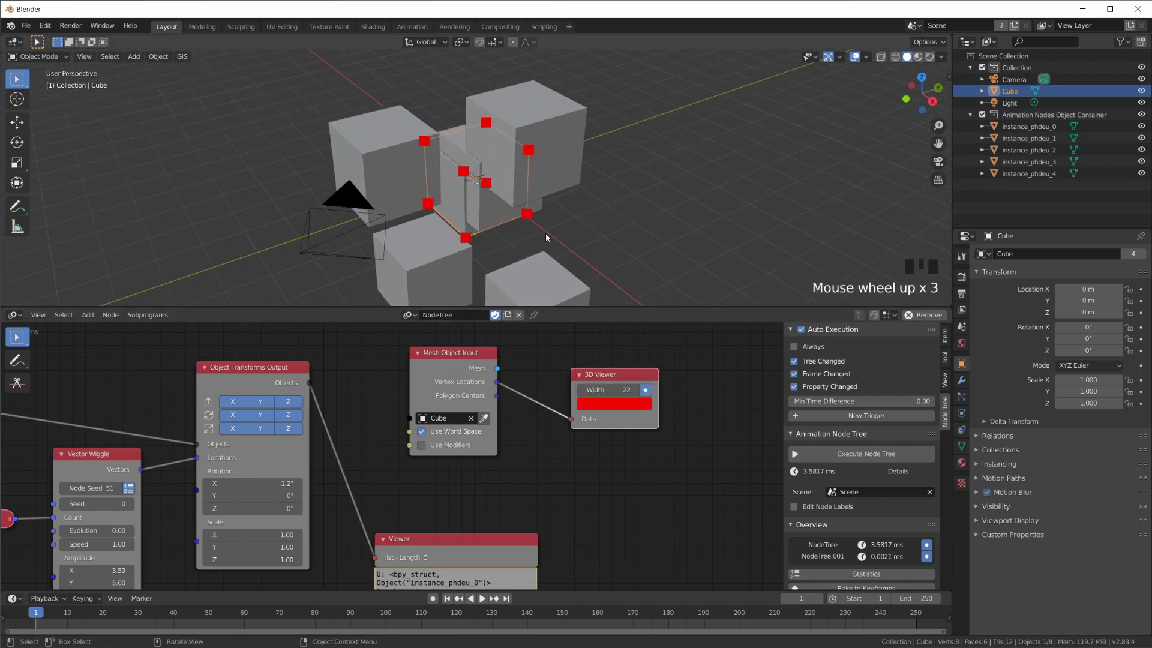
middle_click_drag(545, 233, 576, 216)
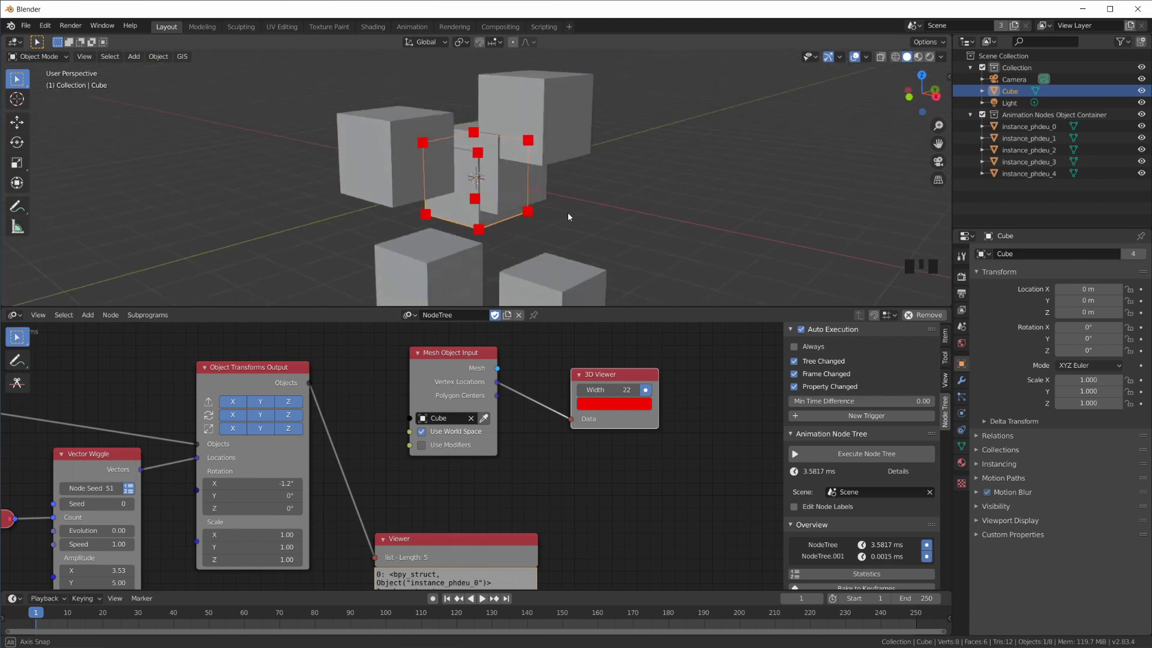
left_click_drag(443, 365, 453, 378)
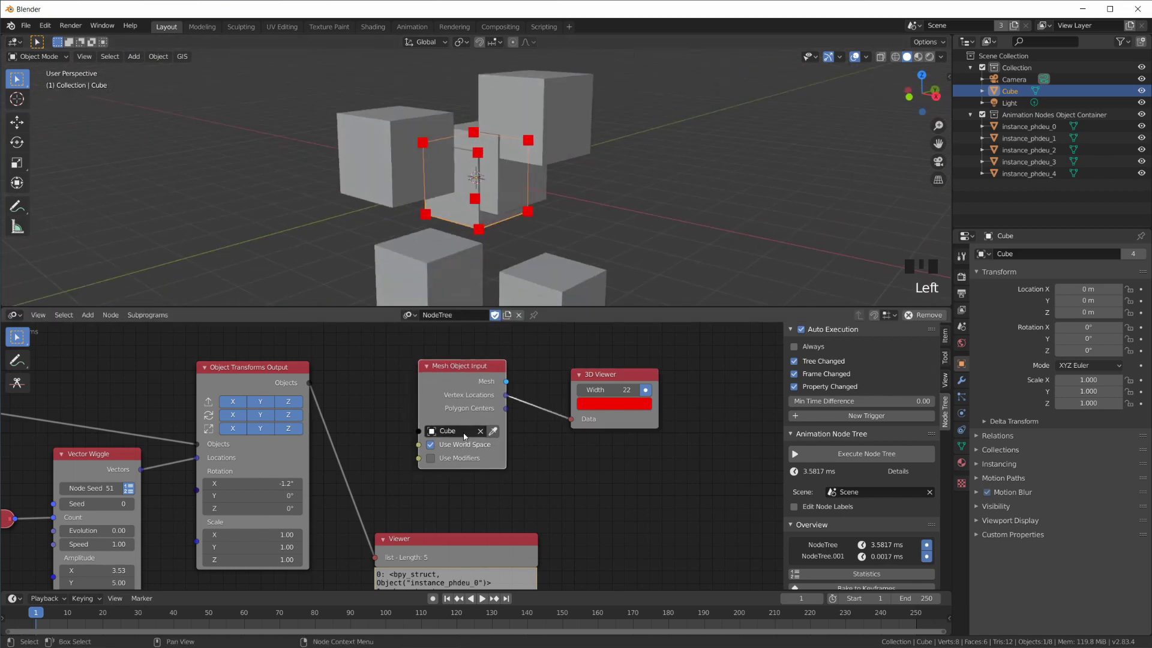
middle_click_drag(540, 239, 599, 222)
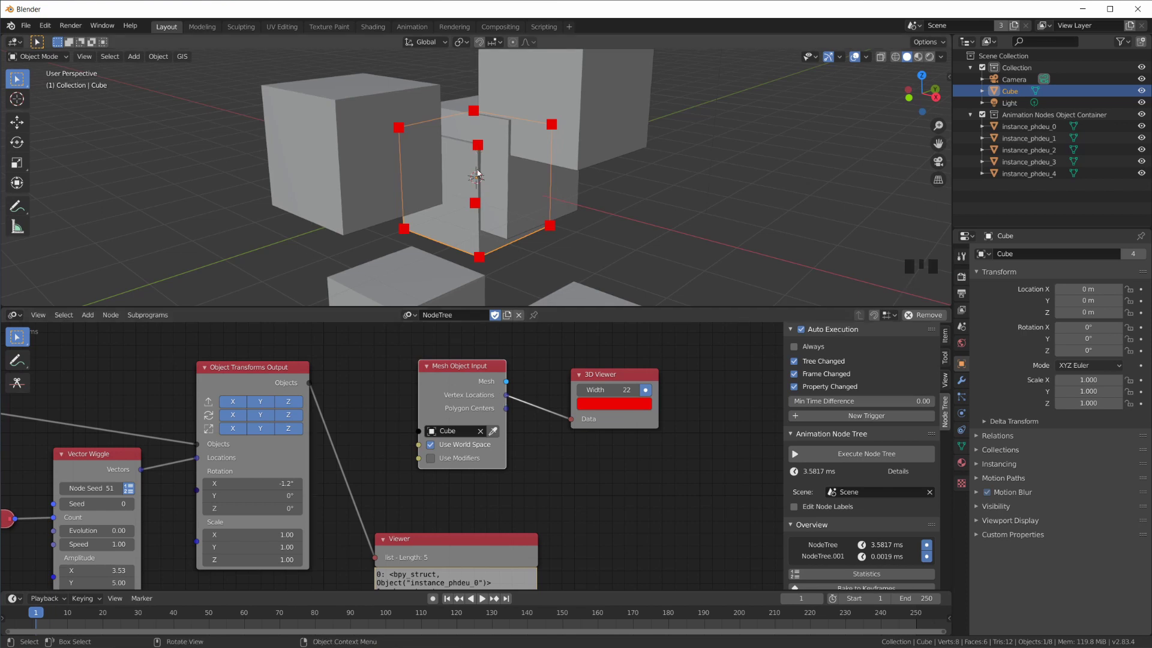
left_click_drag(606, 374, 697, 376)
Connect Vertex Locations to the Viewer to list the 8 vertex positions beside the 3D Viewer
middle_click_drag(508, 398, 496, 372)
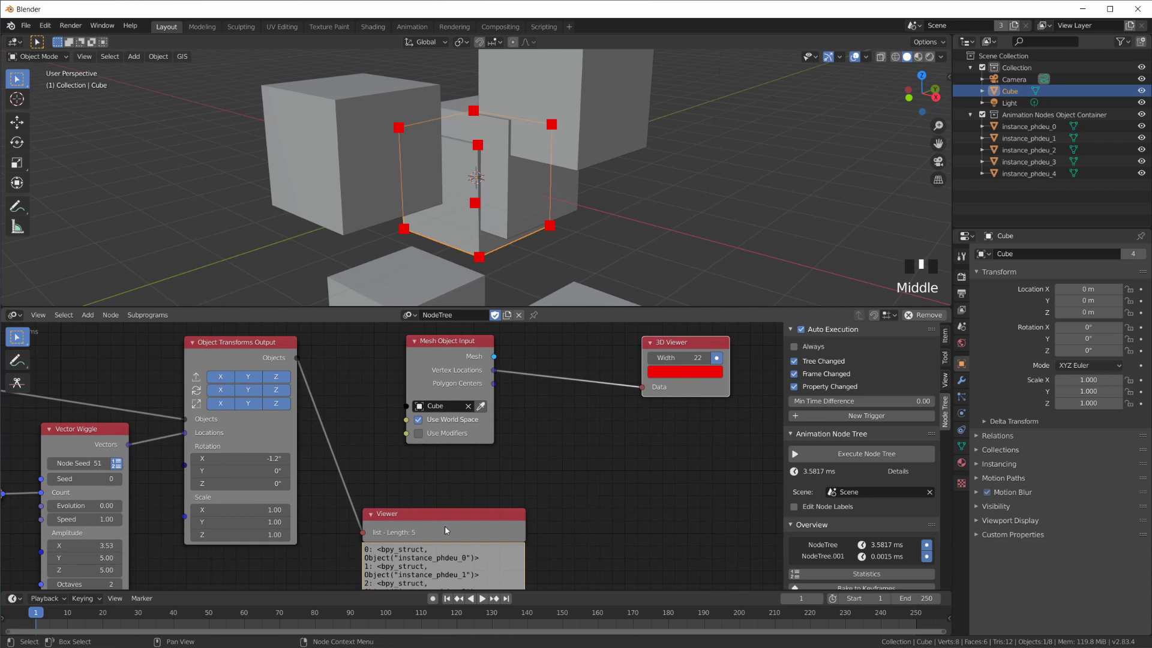
left_click_drag(445, 530, 677, 456)
left_click_drag(496, 372, 594, 451)
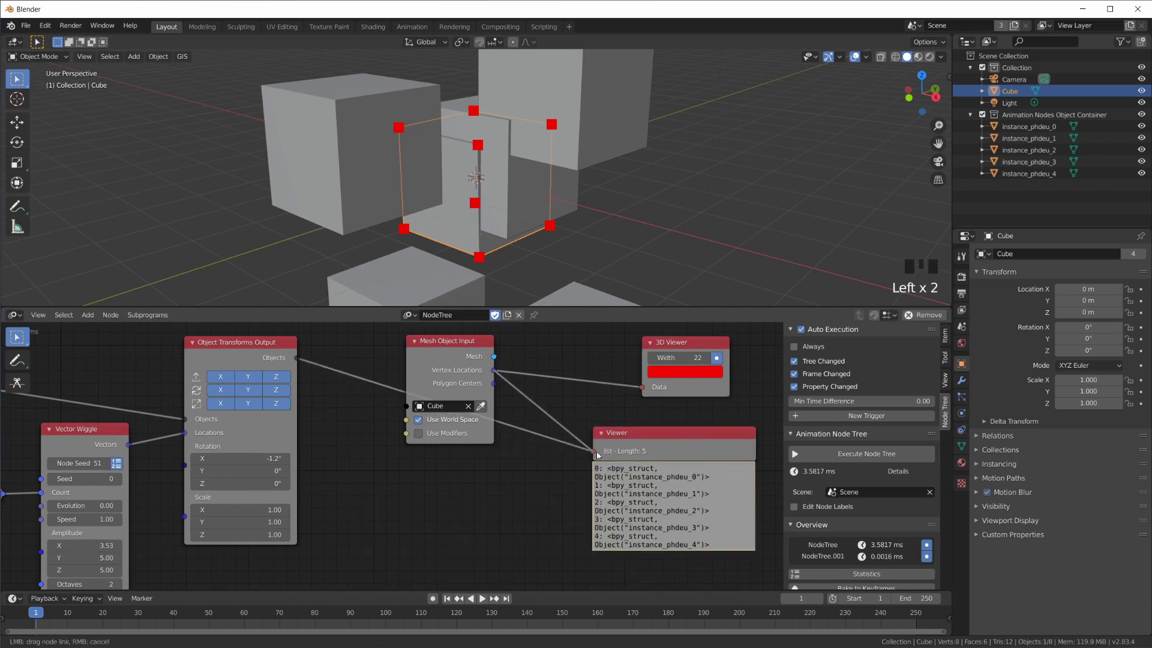
left_click_drag(664, 436, 638, 433)
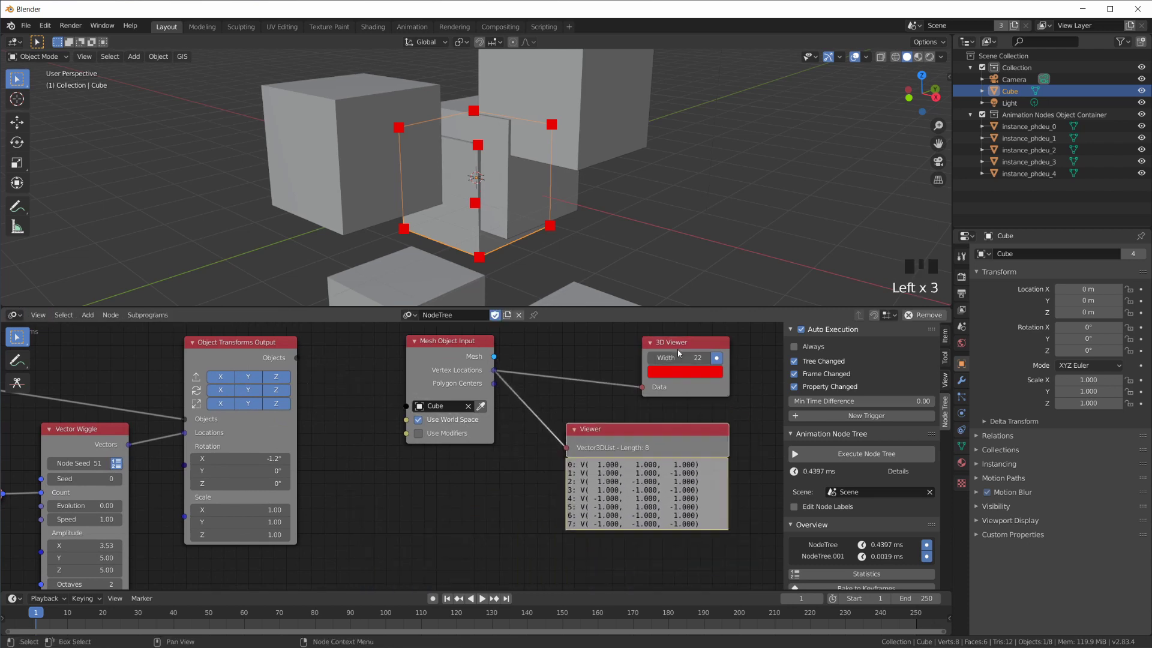
left_click_drag(678, 350, 635, 363)
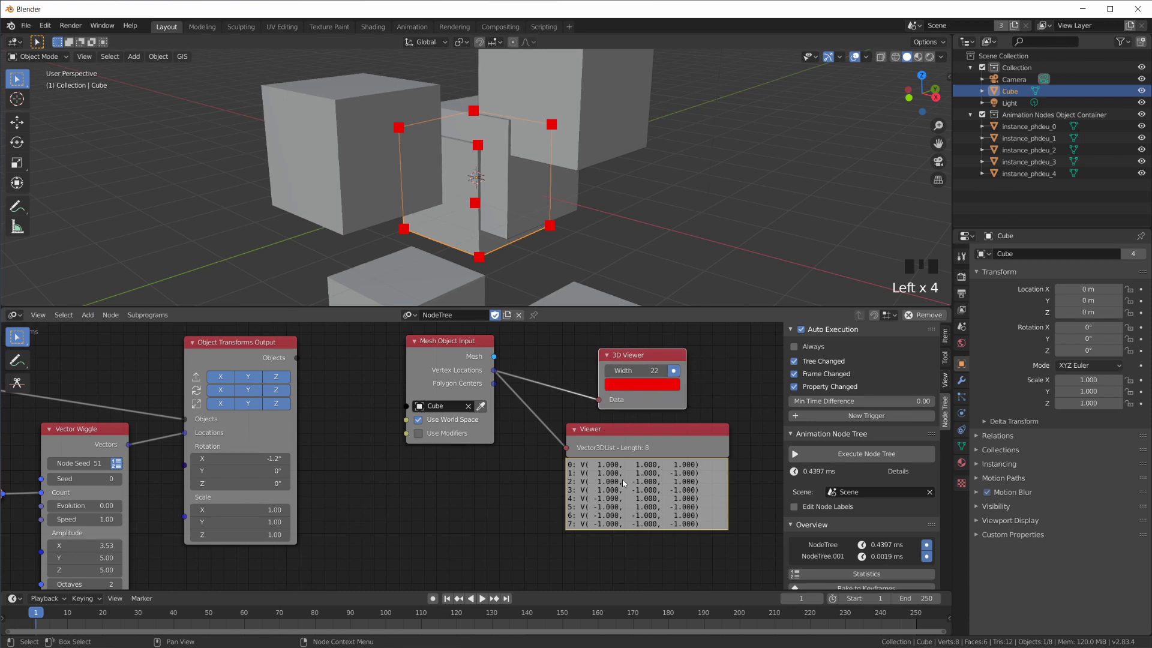
Recentre the node tree, orbit around the cubes, and bring up the Viewer add menu
scroll(624, 483, "up", 1)
middle_click_drag(624, 483, 540, 531)
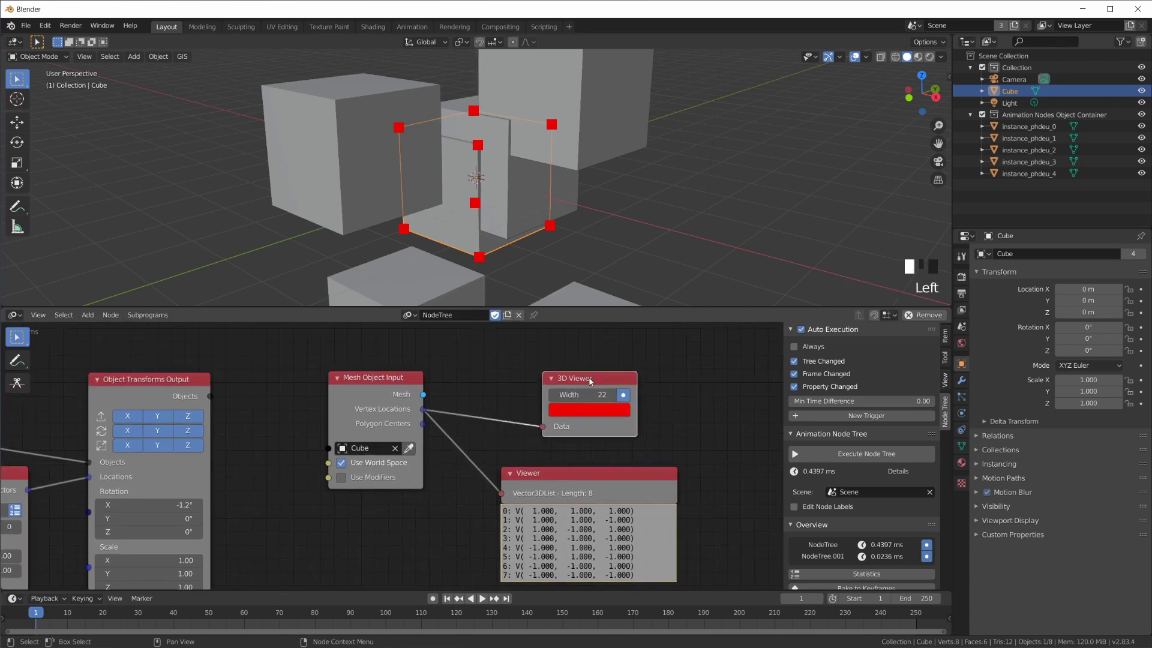
scroll(590, 381, "down", 3)
middle_click_drag(528, 185, 652, 239)
scroll(649, 447, "down", 3)
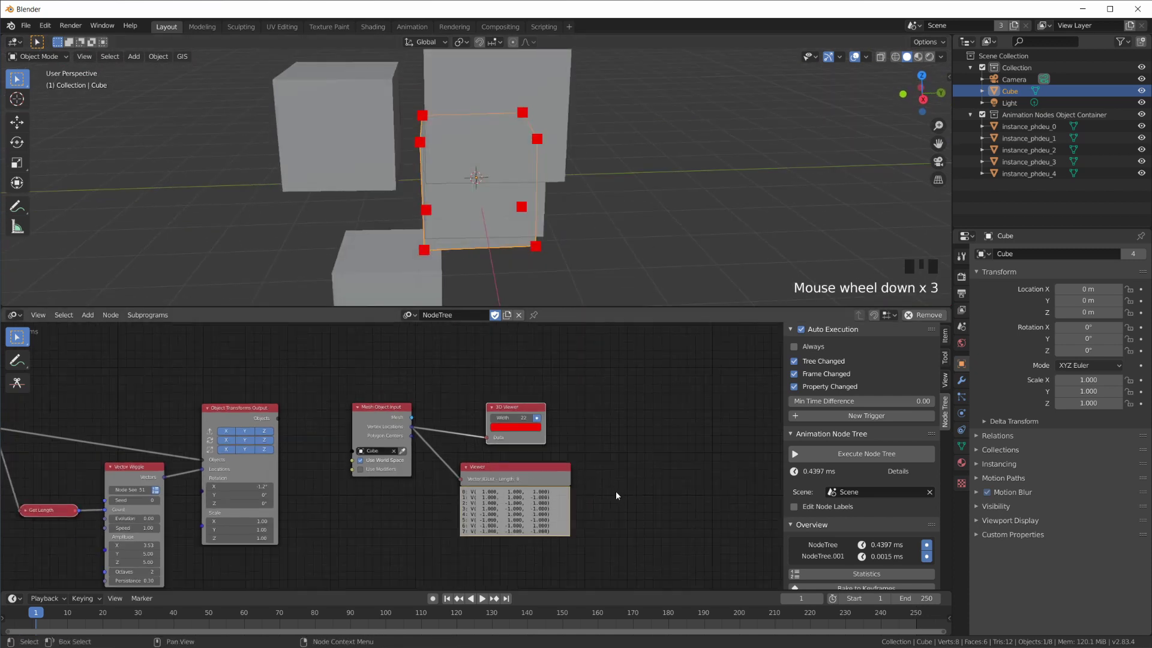
key("shift+a")
mouse_move(606, 609)
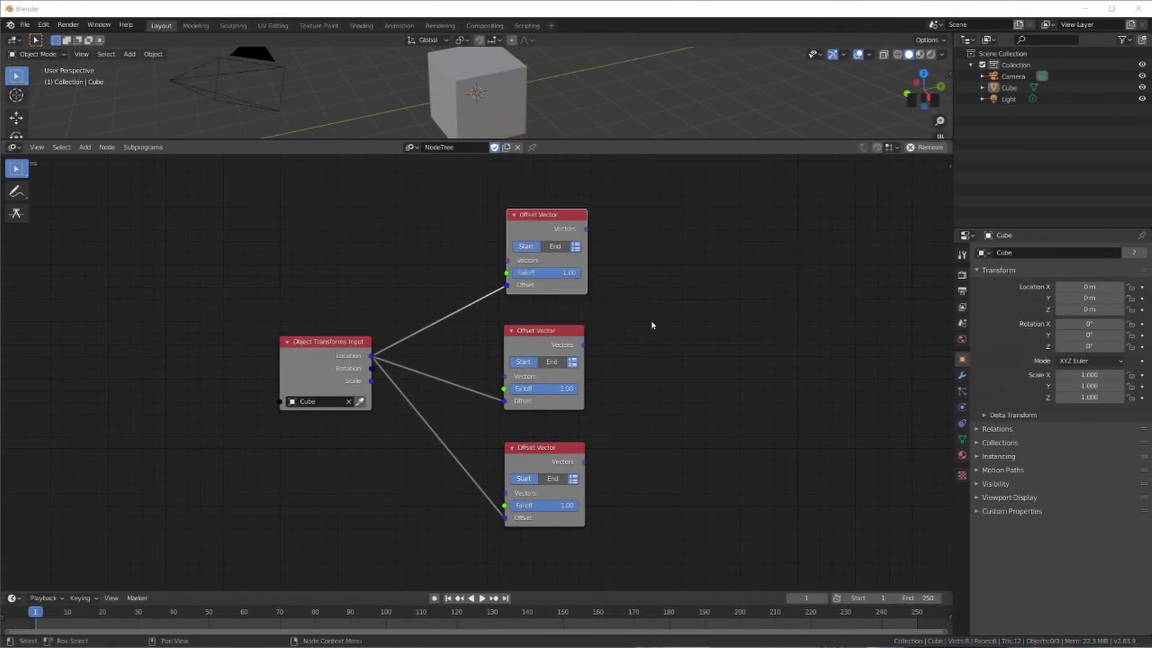
Add a Frame and move the top, middle and bottom Offset Vector nodes into it
key("shift+a")
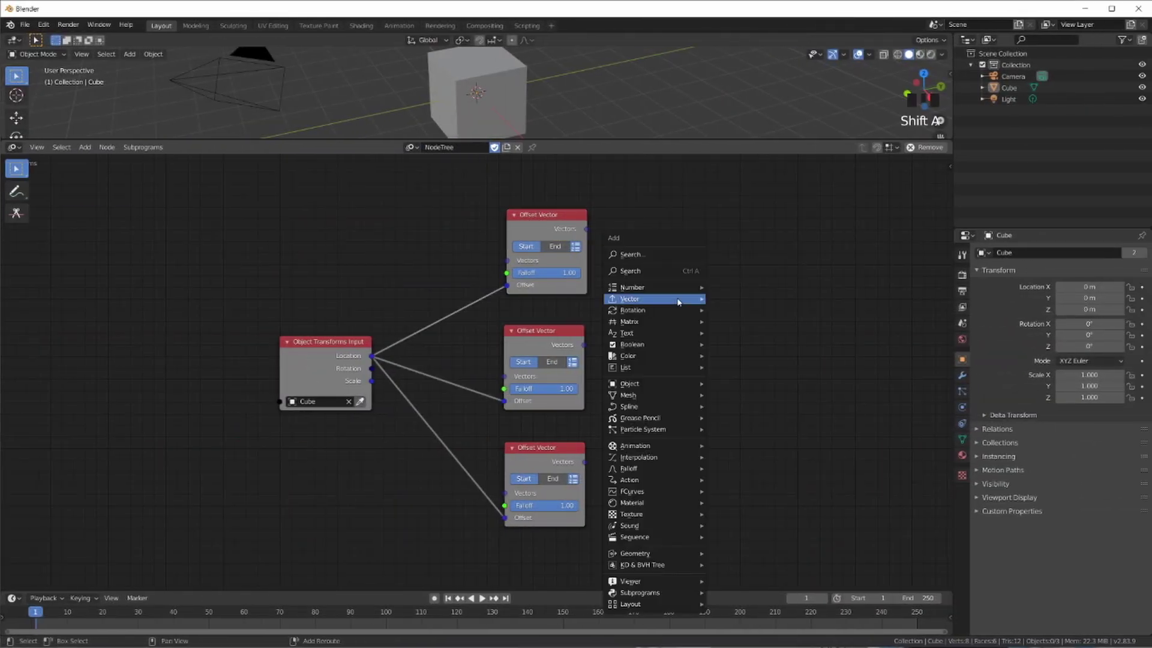
mouse_move(660, 593)
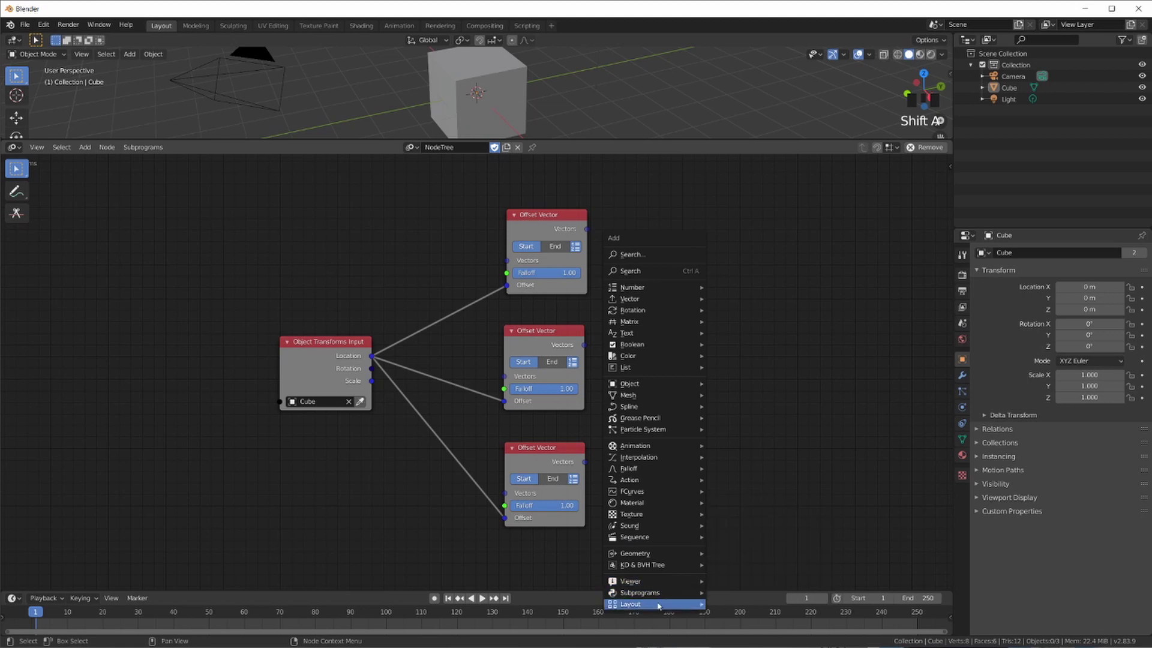
left_click(736, 603)
left_click(649, 310)
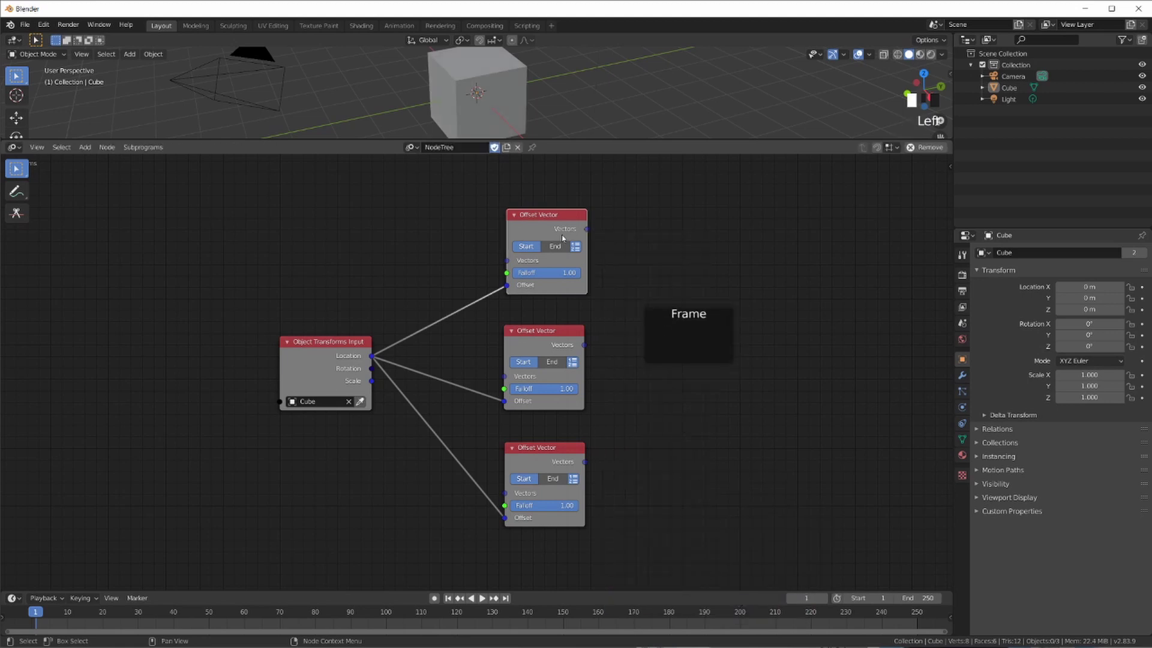
mouse_move(563, 241)
left_mouse_down()
mouse_move(686, 303)
mouse_move(702, 339)
mouse_move(569, 229)
left_mouse_up()
left_click_drag(554, 332, 563, 304)
left_click_drag(550, 455, 599, 404)
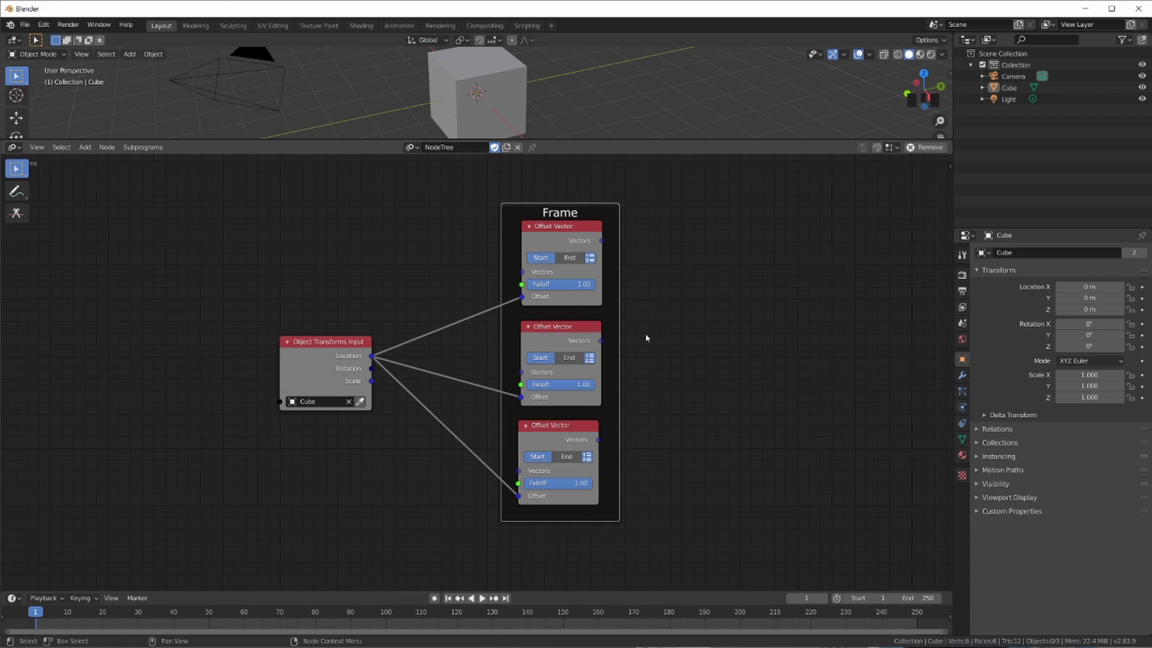
Inspect the Frame's name and properties in the sidebar's Item tab
key("n")
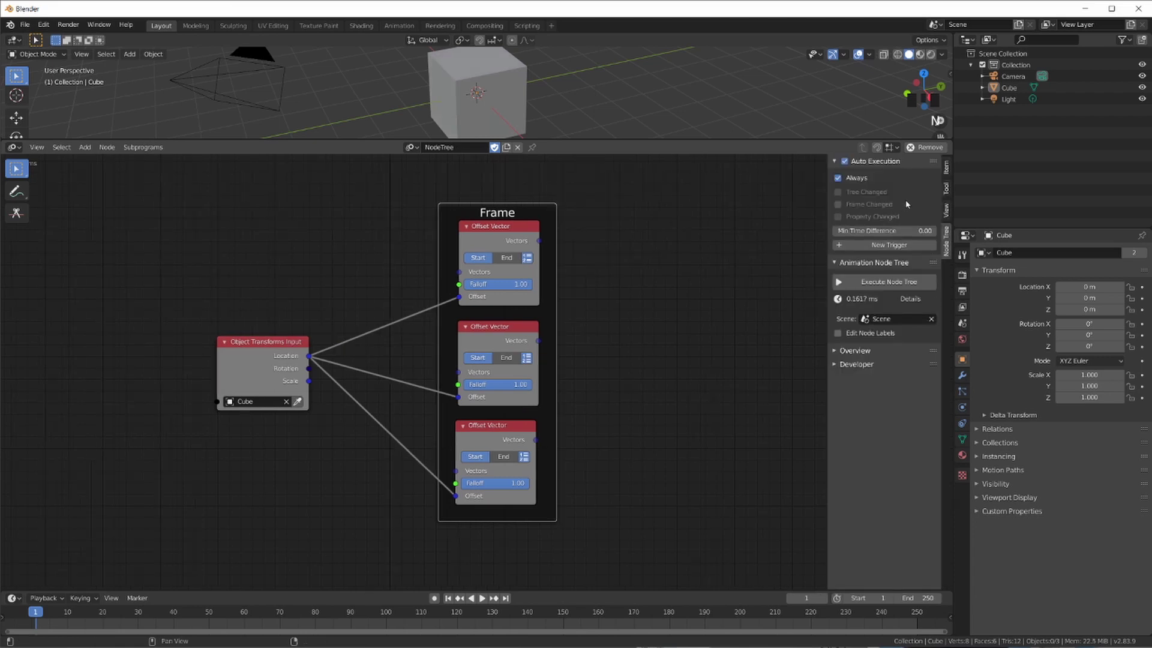
left_click(946, 174)
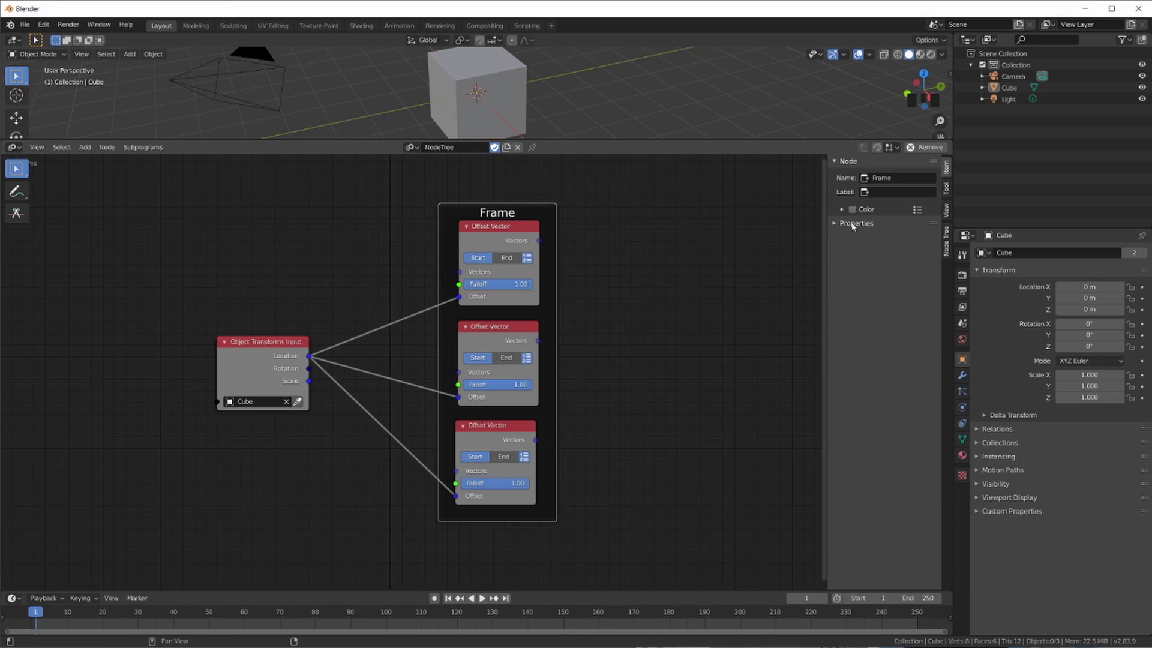
scroll(576, 360, "down", 1)
scroll(577, 359, "up", 1)
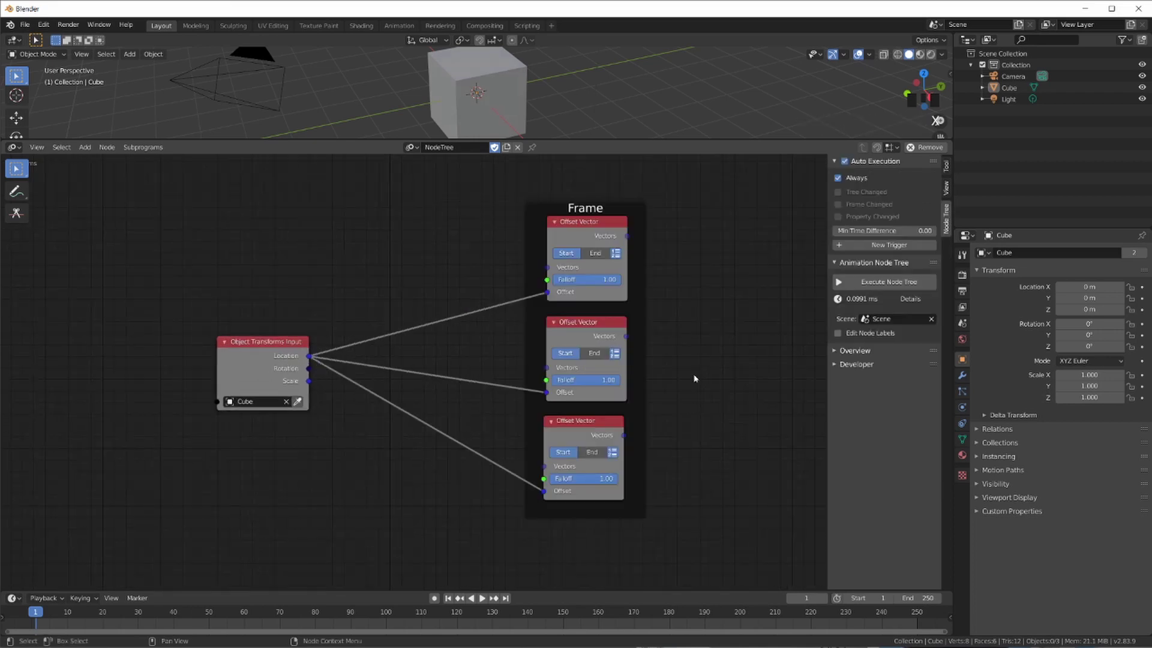
Add a Reroute node fed by Location, then delete it with its links
key("shift+a")
mouse_move(690, 397)
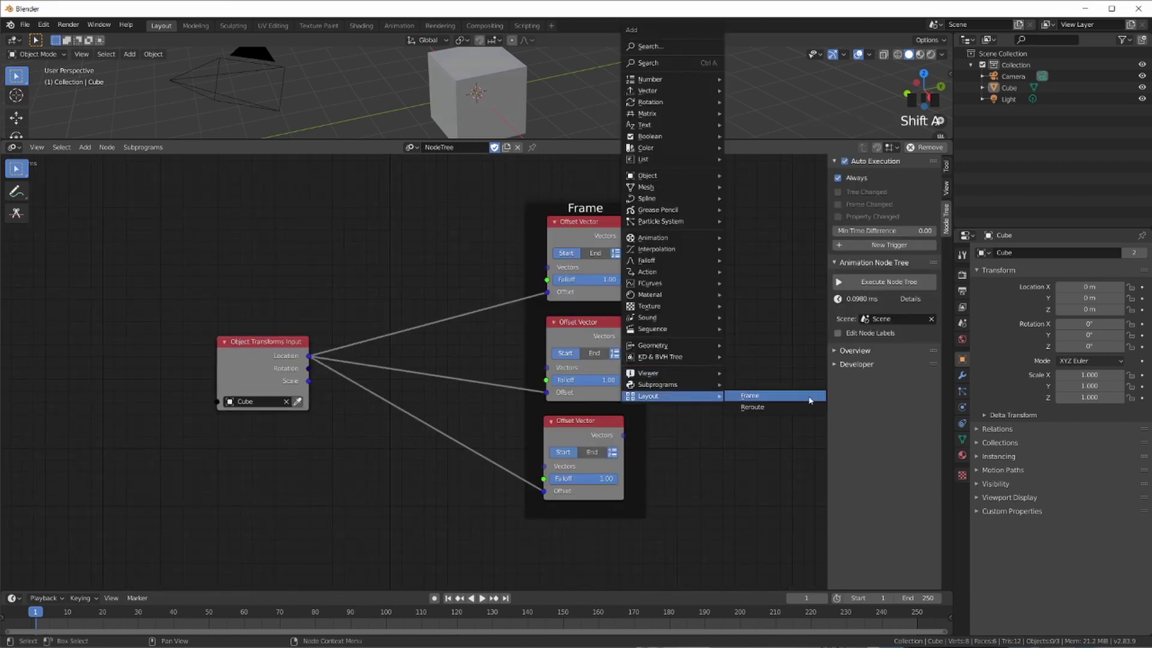
left_click(772, 406)
left_click(438, 289)
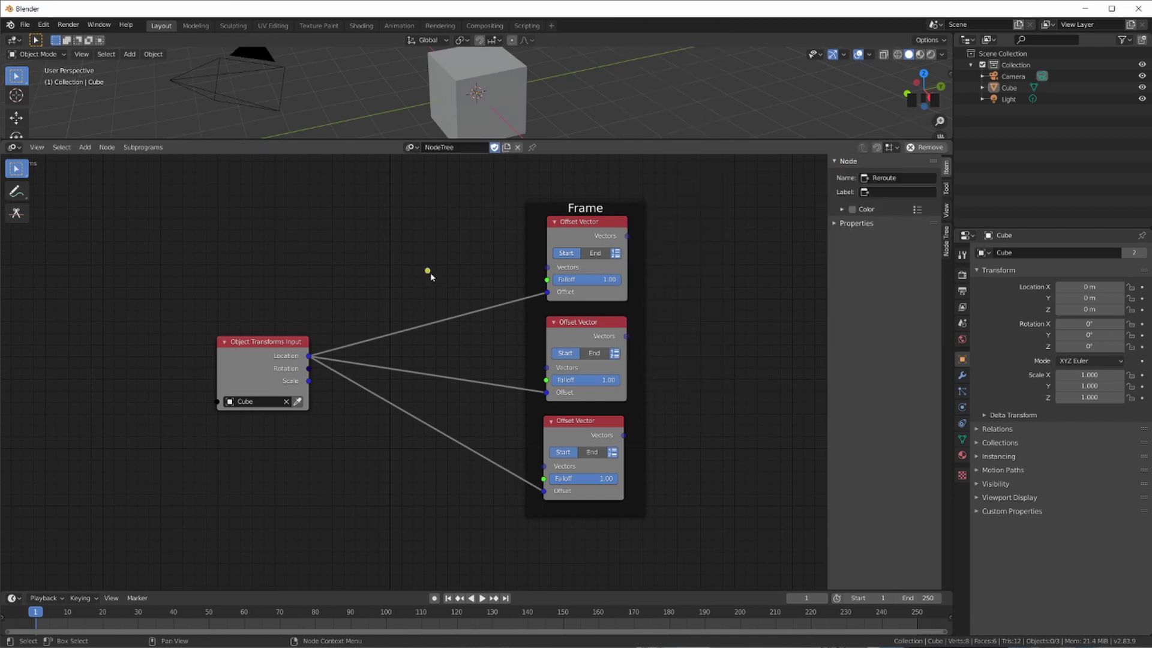
left_click_drag(309, 357, 427, 270)
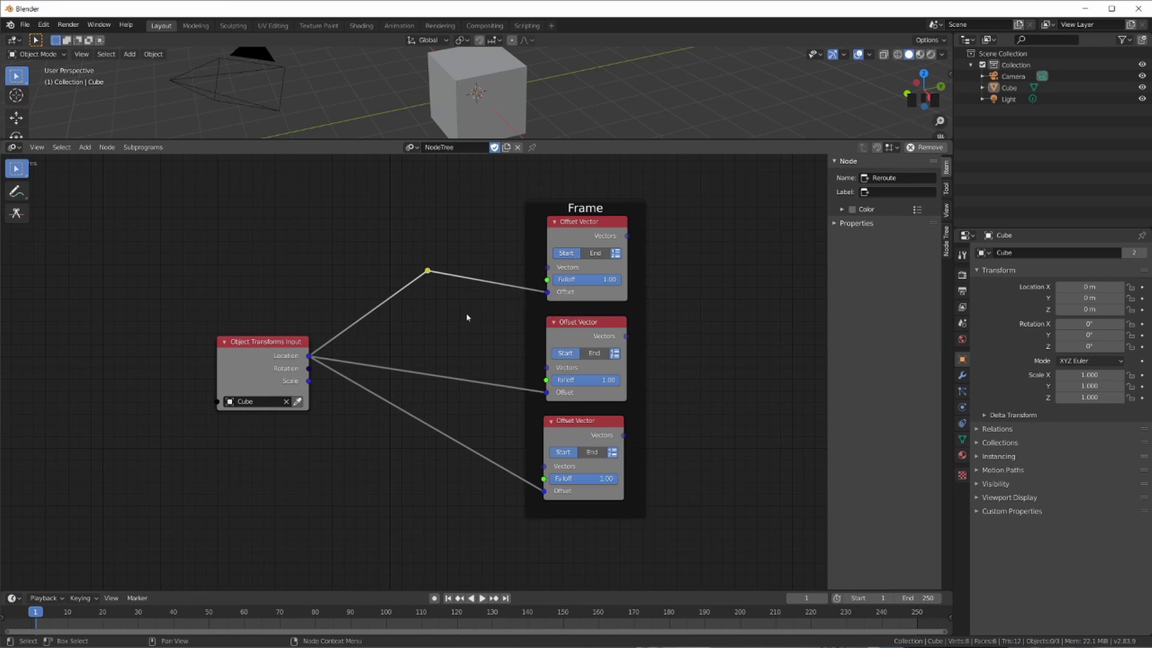
key("x")
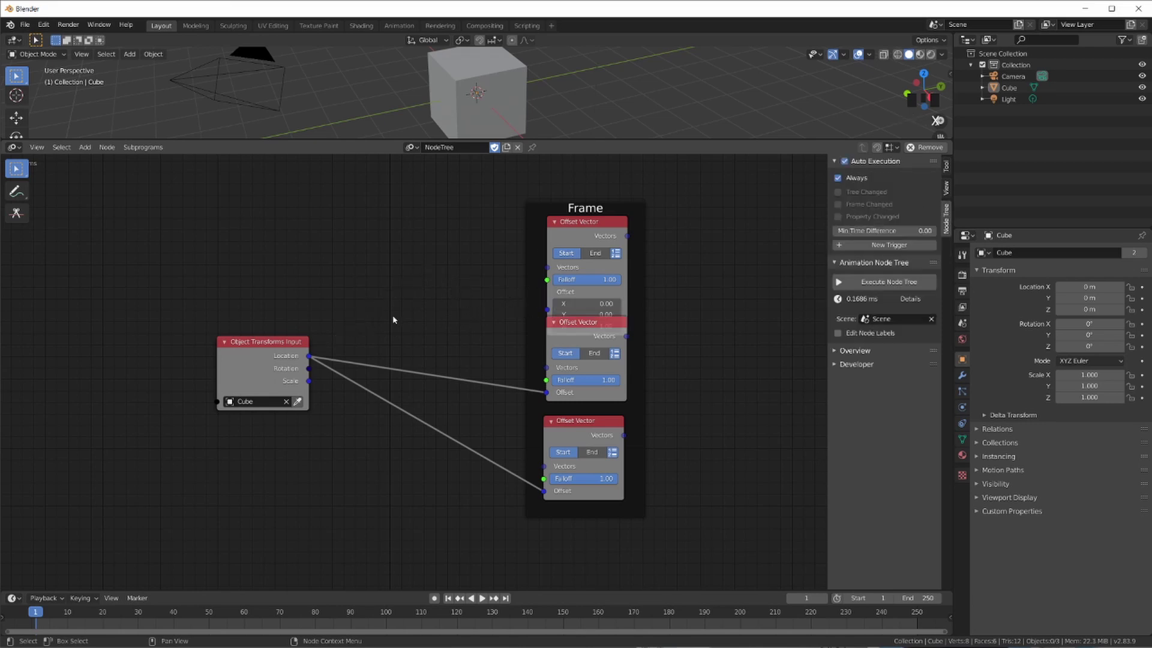
Relink Location to the top Offset Vector's Offset, cut and reconnect it, then add a reroute point
left_click_drag(332, 353, 484, 316)
left_click_drag(306, 357, 547, 293)
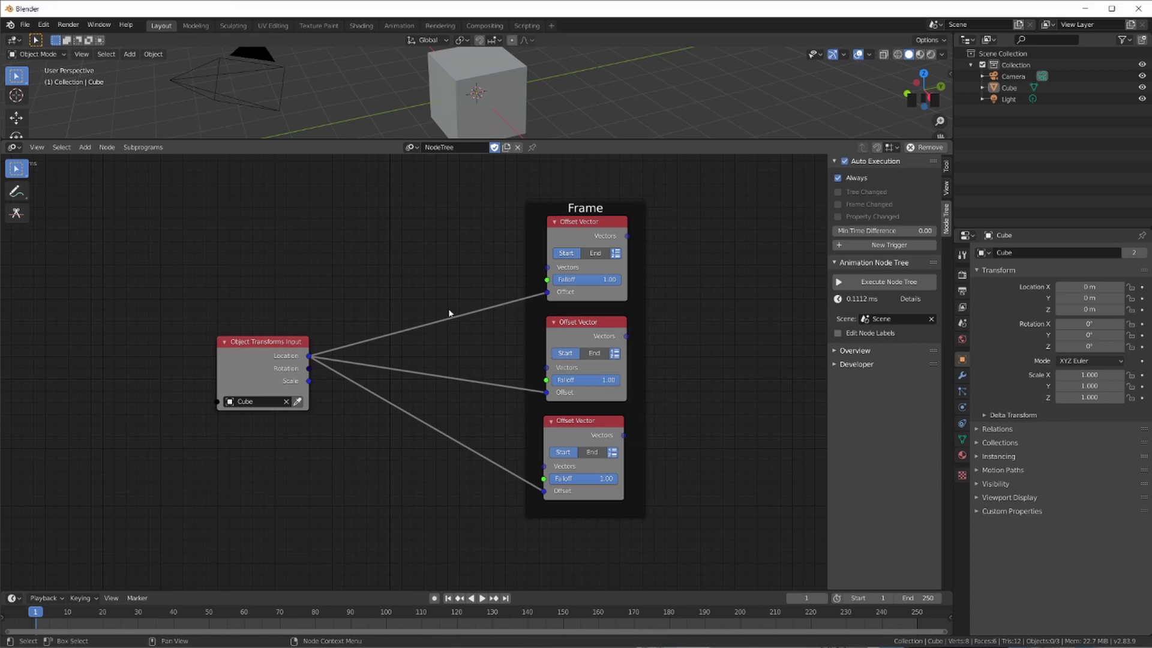
right_click_drag(454, 295, 456, 337, "ctrl")
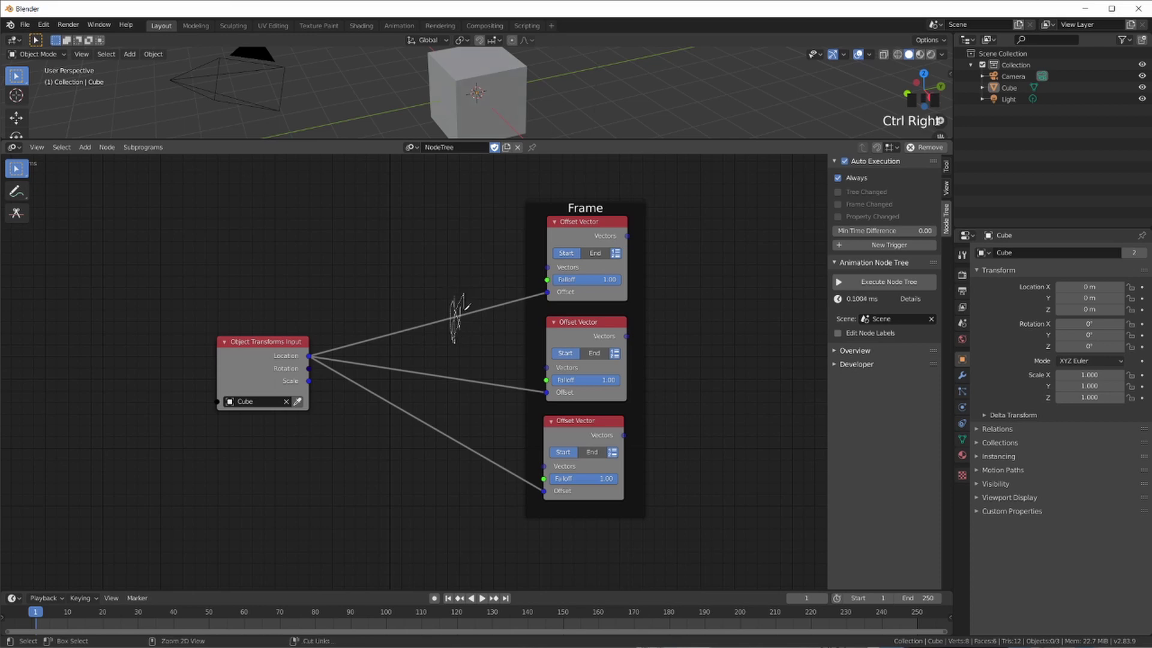
right_click_drag(466, 306, 462, 309, "ctrl")
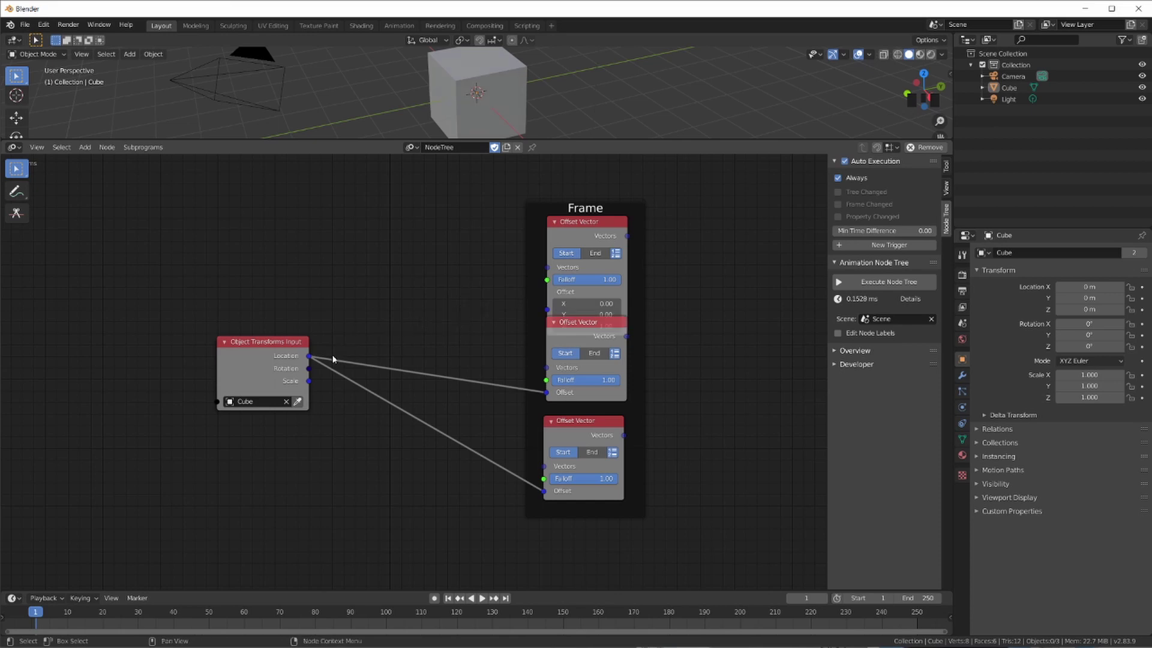
left_click_drag(351, 354, 547, 292)
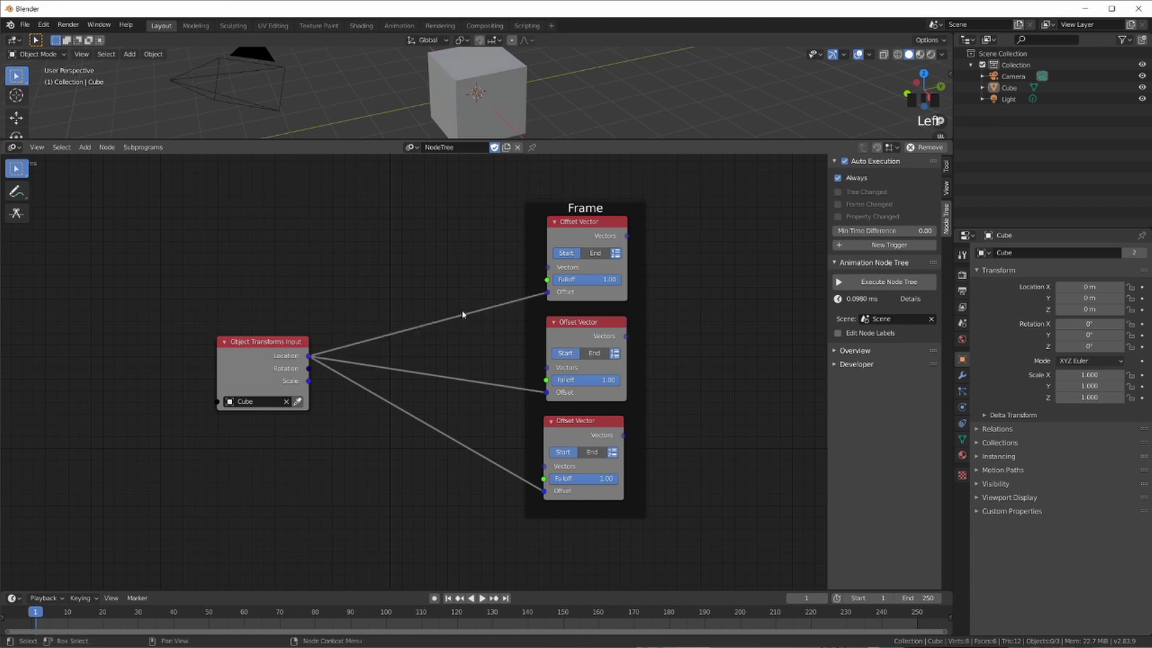
right_click_drag(462, 313, 458, 304, "shift")
Undo the extra reroute, then join all three Location links into one reroute at the Frame's left edge
key("ctrl+z")
left_click_drag(259, 354, 296, 332)
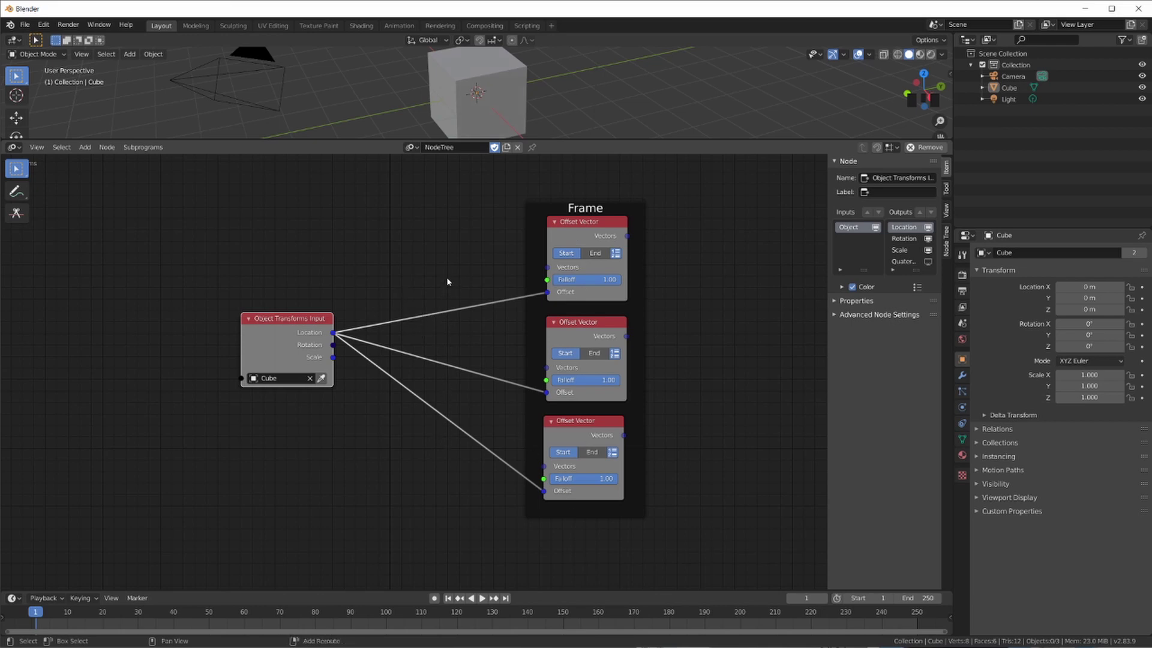
right_click_drag(447, 281, 434, 503, "shift")
left_click_drag(449, 372, 531, 379)
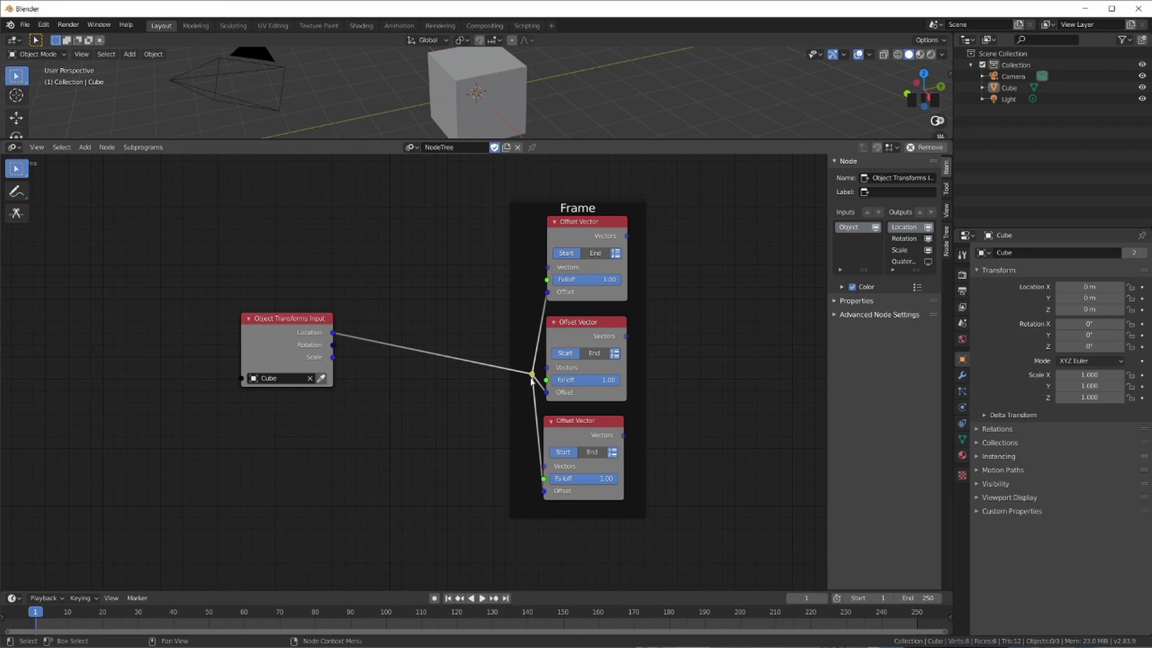
key("g")
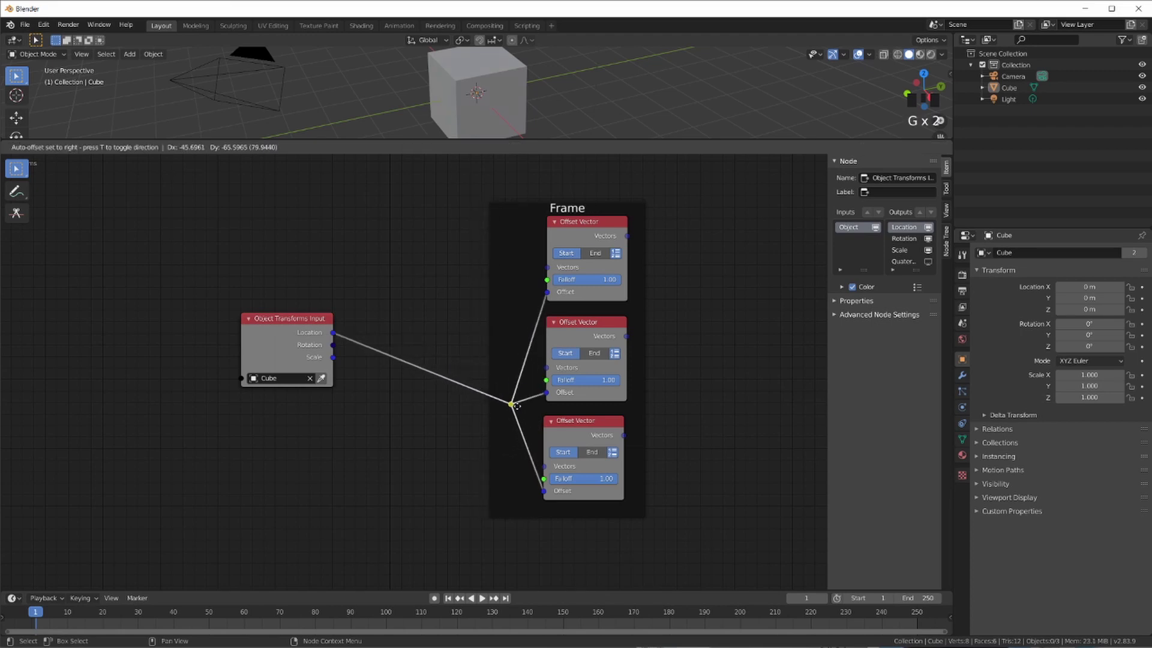
left_click(517, 408)
scroll(581, 297, "down", 4)
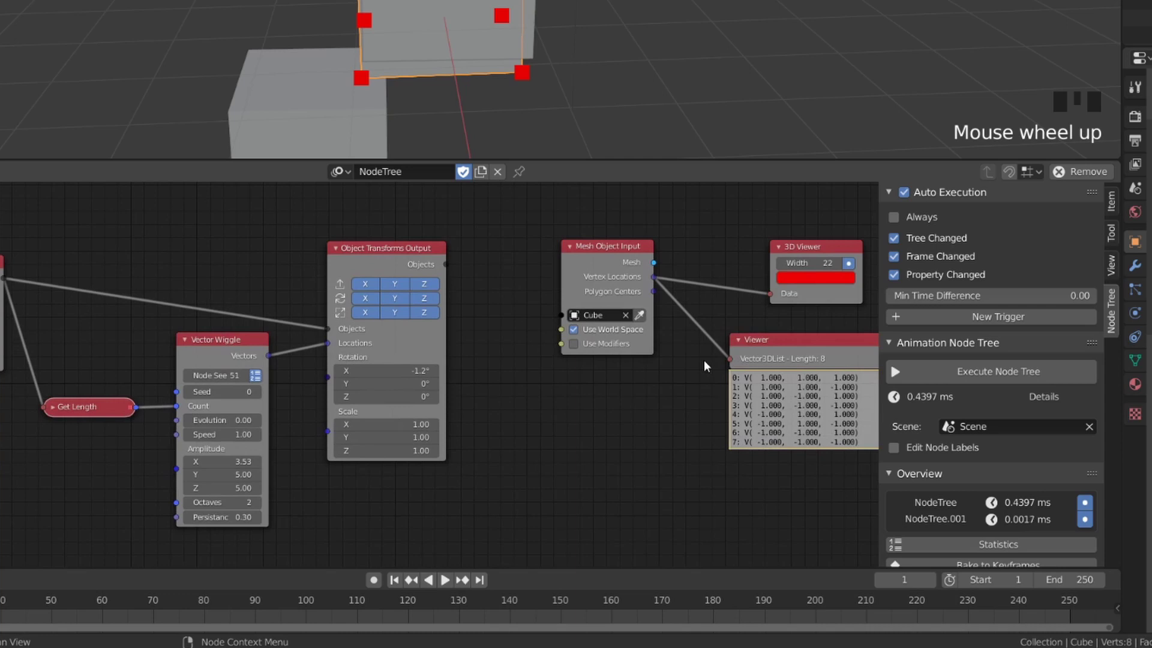
Pan back to the Cube's Mesh Object Input nodes, re-angle the 3D view, and bring up the Add node menu
middle_click_drag(704, 360, 890, 361)
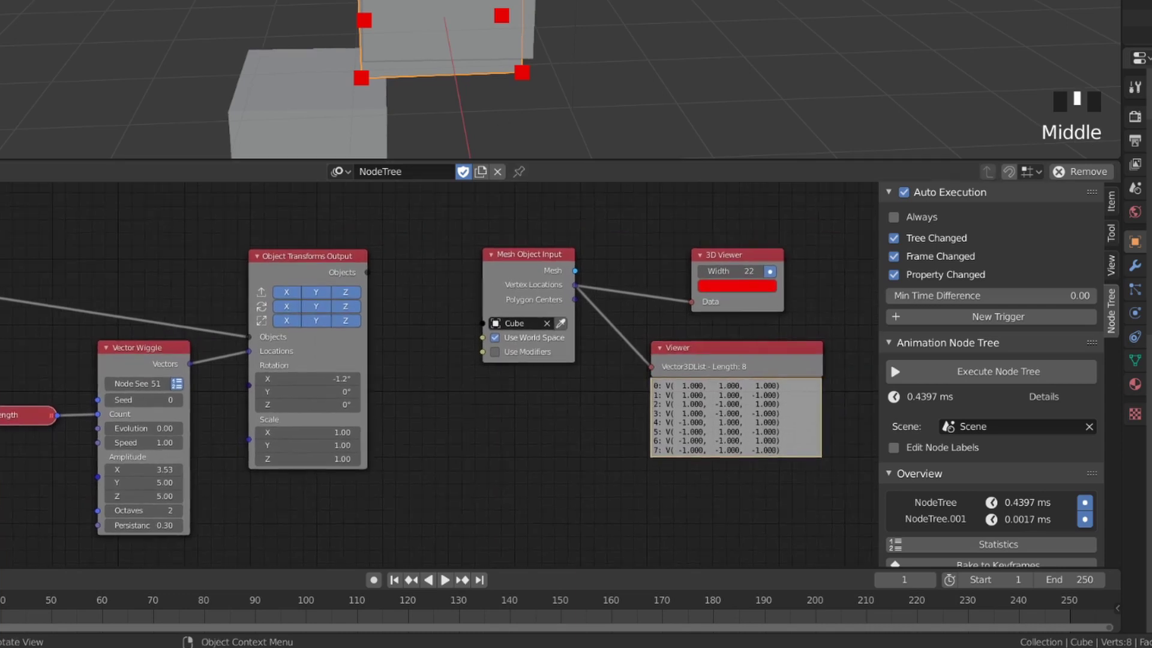
middle_click_drag(589, 24, 557, 42)
key("shift+a")
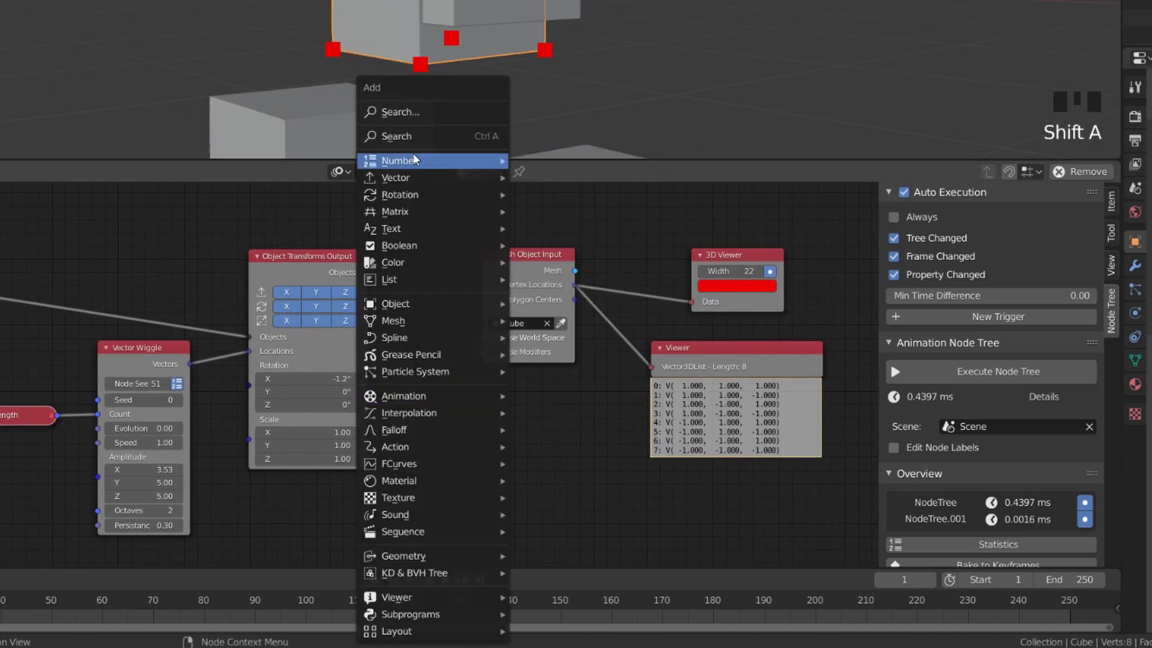